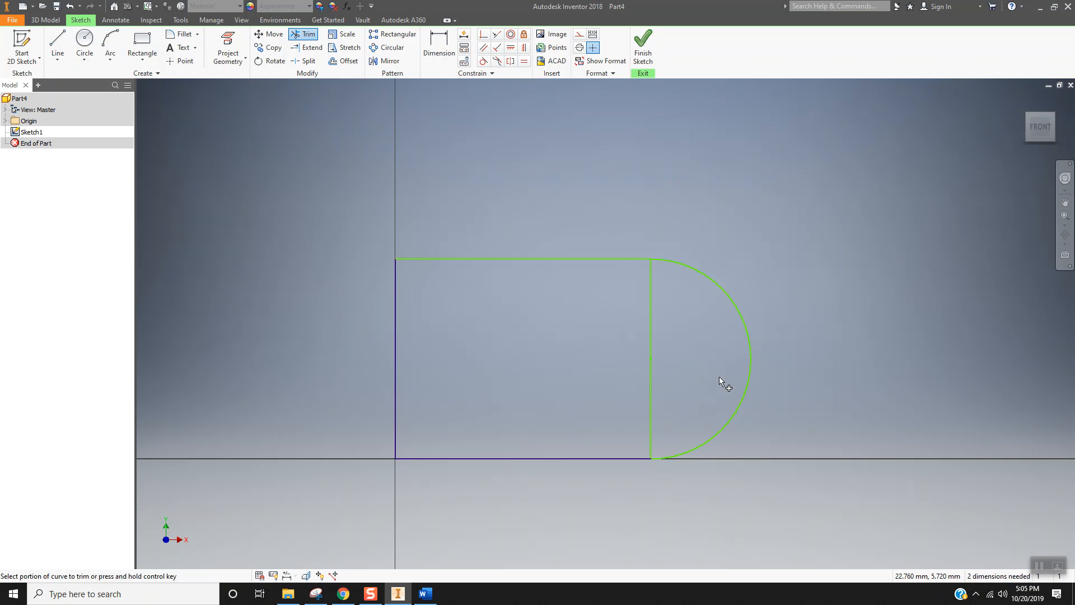
Trim the inner vertical line between the rectangle and the arc, and check the Part D drawing in the browser.
{"action": "left_click", "coordinate": [651, 339]}
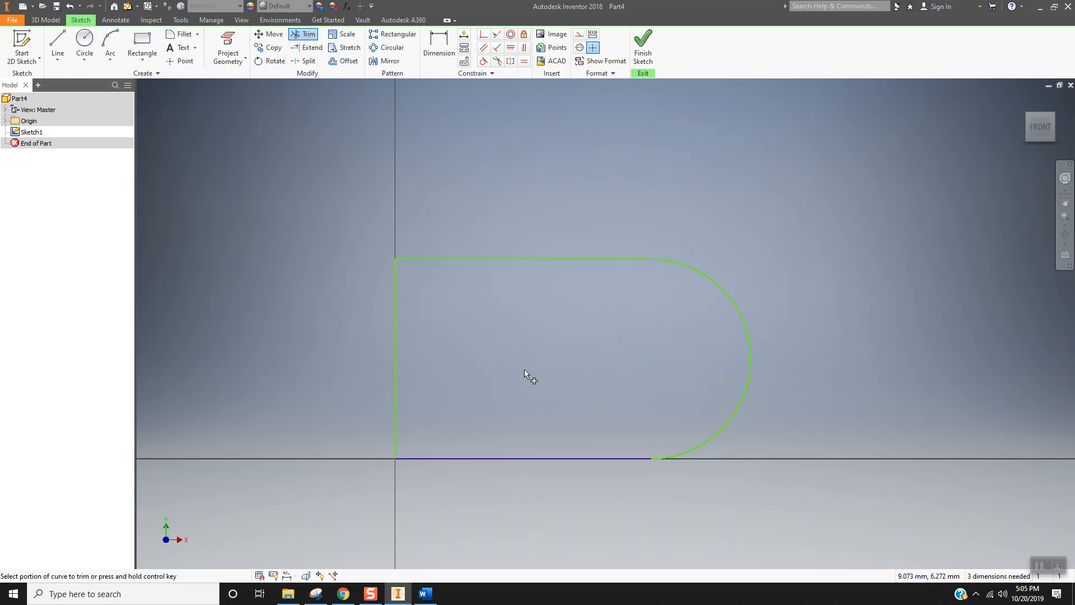
{"action": "key", "text": "alt+Tab"}
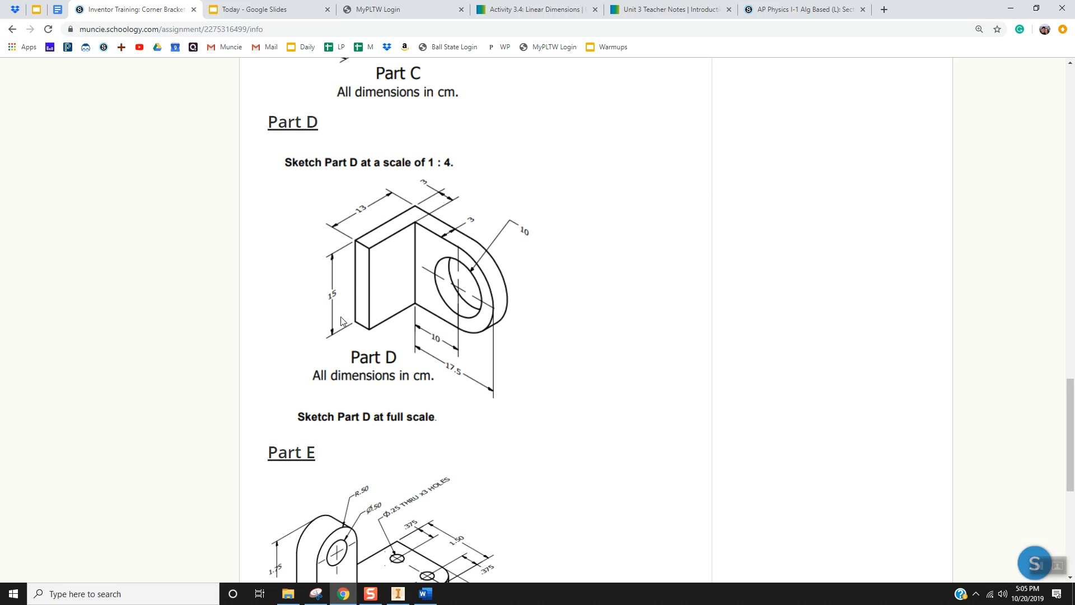
{"action": "key", "text": "alt+Tab"}
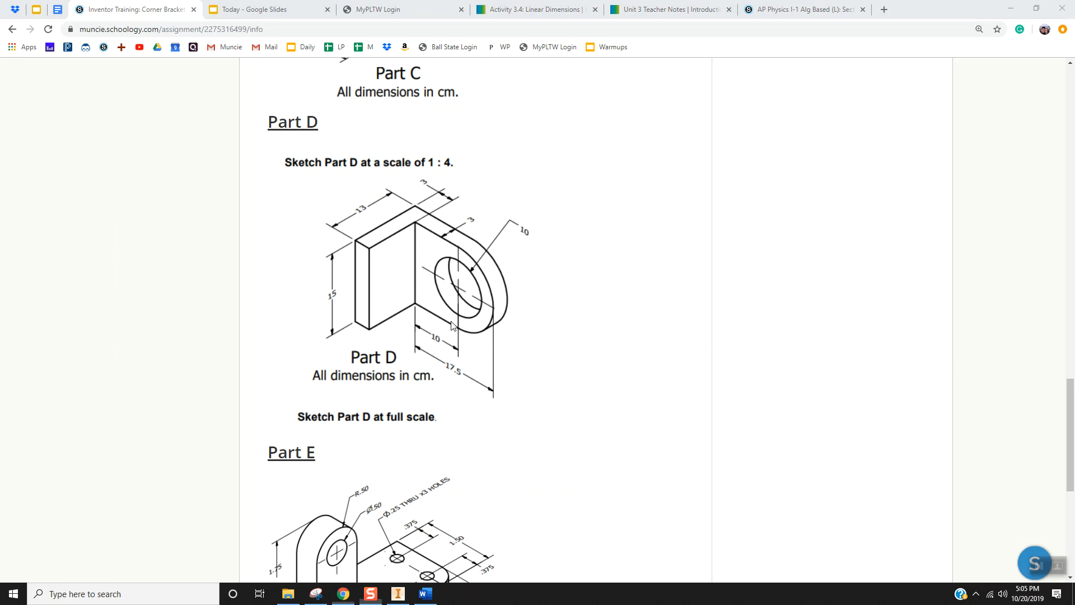
{"action": "key", "text": "alt+Tab"}
{"action": "key", "text": "alt+Tab"}
{"action": "key", "text": "alt+Tab"}
{"action": "key", "text": "alt+Tab"}
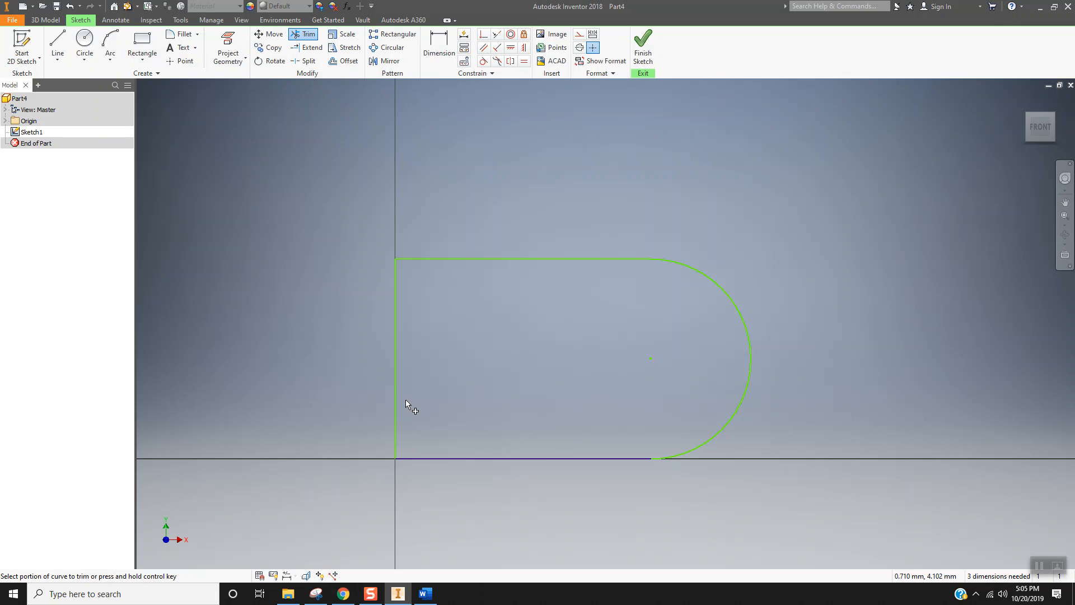
Dimension the profile's straight vertical edge at 150 mm, following the 15 cm height in the Part D drawing.
{"action": "key", "text": "d"}
{"action": "left_click", "coordinate": [396, 348]}
{"action": "left_click", "coordinate": [362, 353]}
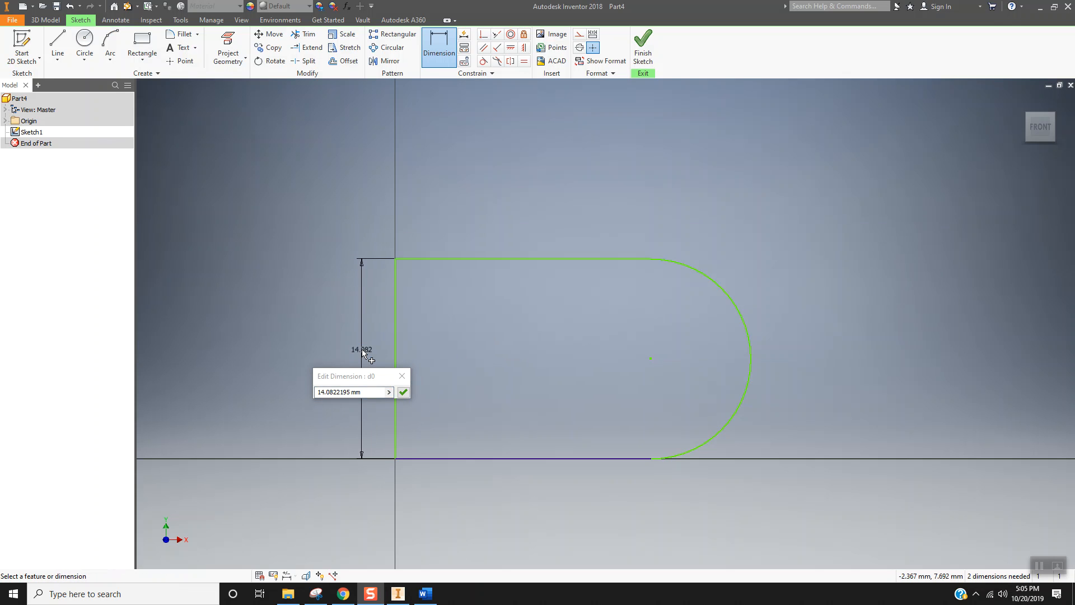
{"action": "key", "text": "alt+Tab"}
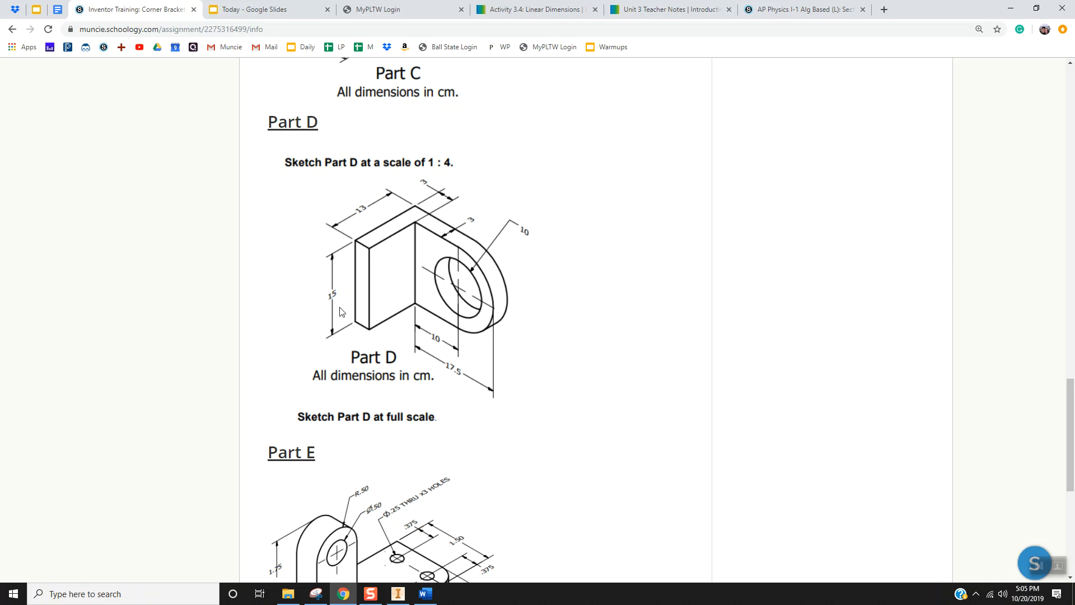
{"action": "key", "text": "alt+Tab"}
{"action": "key", "text": "alt+Tab"}
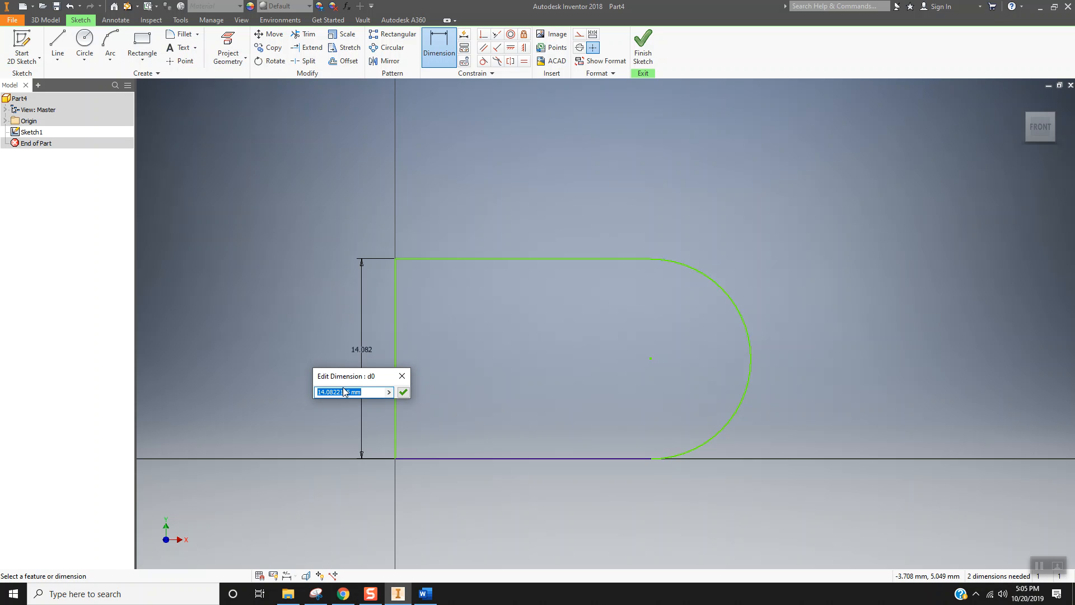
{"action": "type", "text": "150"}
{"action": "key", "text": "Return"}
Dimension the profile's upper horizontal edge at 130 mm, checking the length against the Part D drawing.
{"action": "scroll", "coordinate": [435, 353], "scroll_direction": "up", "scroll_amount": 5}
{"action": "scroll", "coordinate": [496, 303], "scroll_direction": "up", "scroll_amount": 3}
{"action": "middle_click_drag", "start_coordinate": [499, 295], "coordinate": [447, 511]}
{"action": "scroll", "coordinate": [455, 430], "scroll_direction": "down", "scroll_amount": 1}
{"action": "mouse_move", "coordinate": [457, 412]}
{"action": "middle_mouse_down"}
{"action": "mouse_move", "coordinate": [469, 360]}
{"action": "mouse_move", "coordinate": [459, 401]}
{"action": "middle_mouse_up"}
{"action": "scroll", "coordinate": [462, 381], "scroll_direction": "up", "scroll_amount": 5}
{"action": "key", "text": "alt+Tab"}
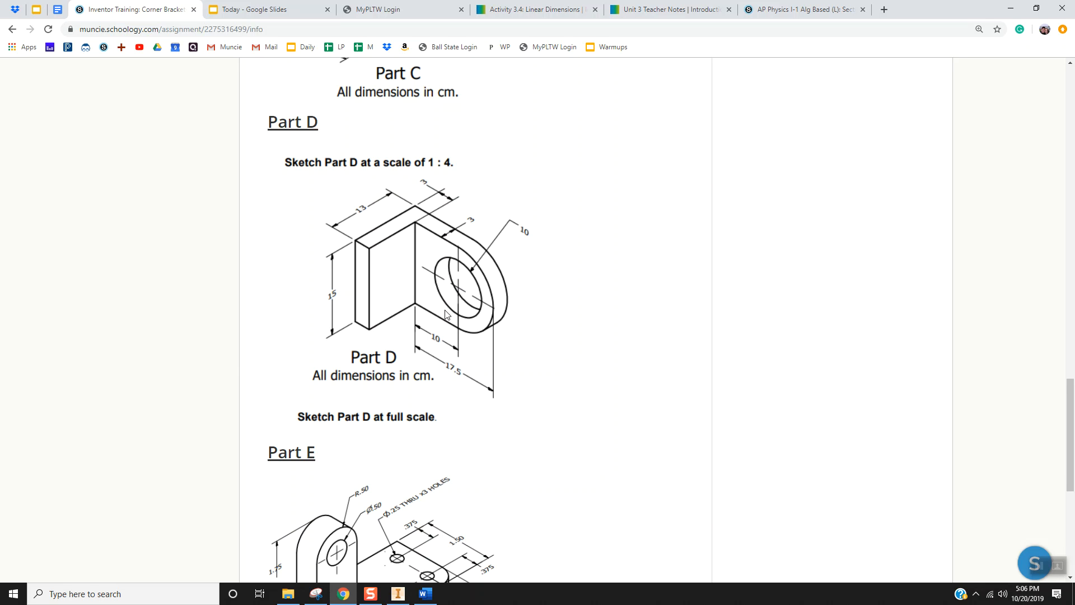
{"action": "key", "text": "alt+Tab"}
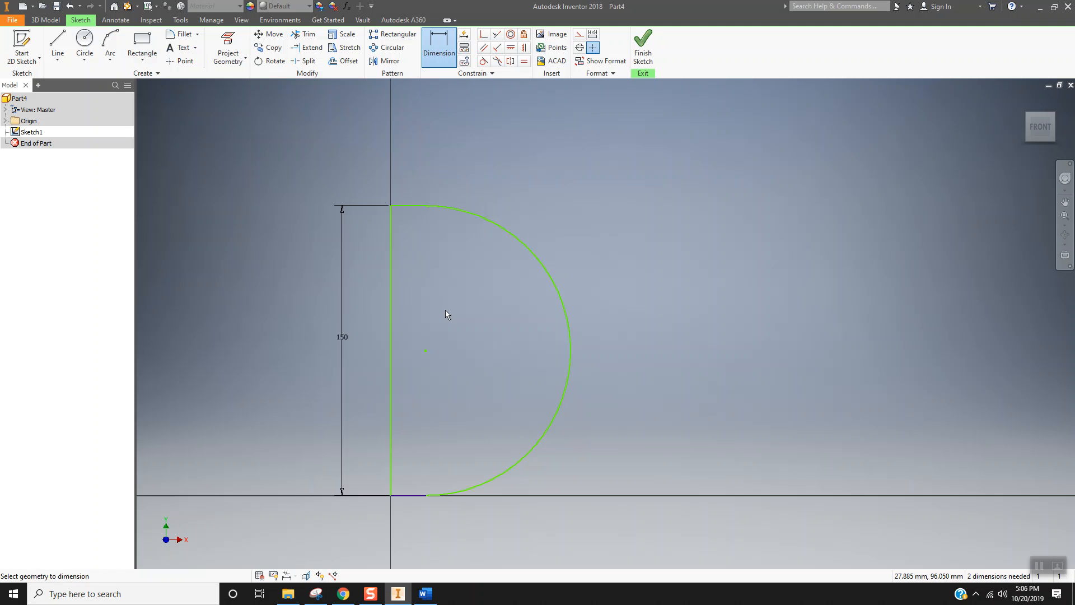
{"action": "left_click", "coordinate": [405, 205]}
{"action": "left_click", "coordinate": [408, 175]}
{"action": "key", "text": "alt+Tab"}
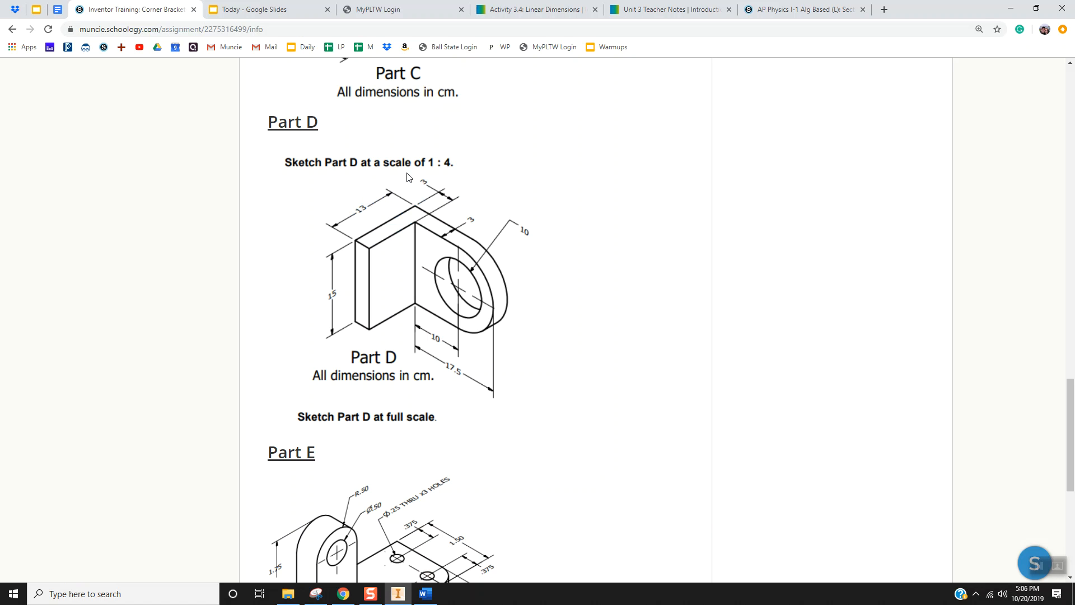
{"action": "key", "text": "alt+Tab"}
{"action": "type", "text": "13"}
{"action": "key", "text": "Return"}
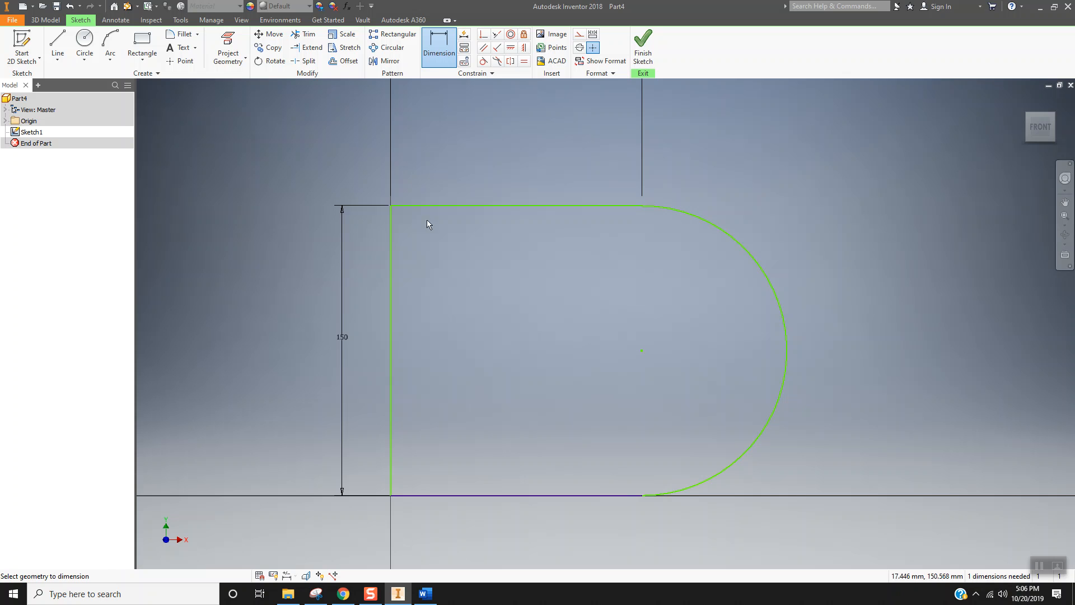
Dimension the profile's lower horizontal edge at 130 mm after checking the Part D drawing.
{"action": "scroll", "coordinate": [526, 282], "scroll_direction": "up", "scroll_amount": 3}
{"action": "key", "text": "alt+Tab"}
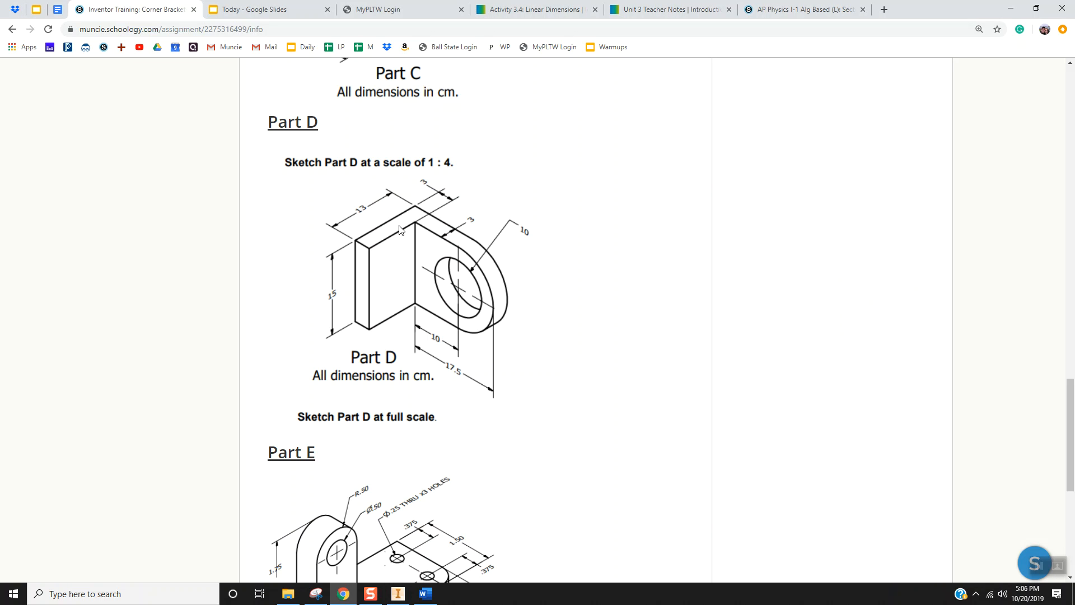
{"action": "key", "text": "alt+Tab"}
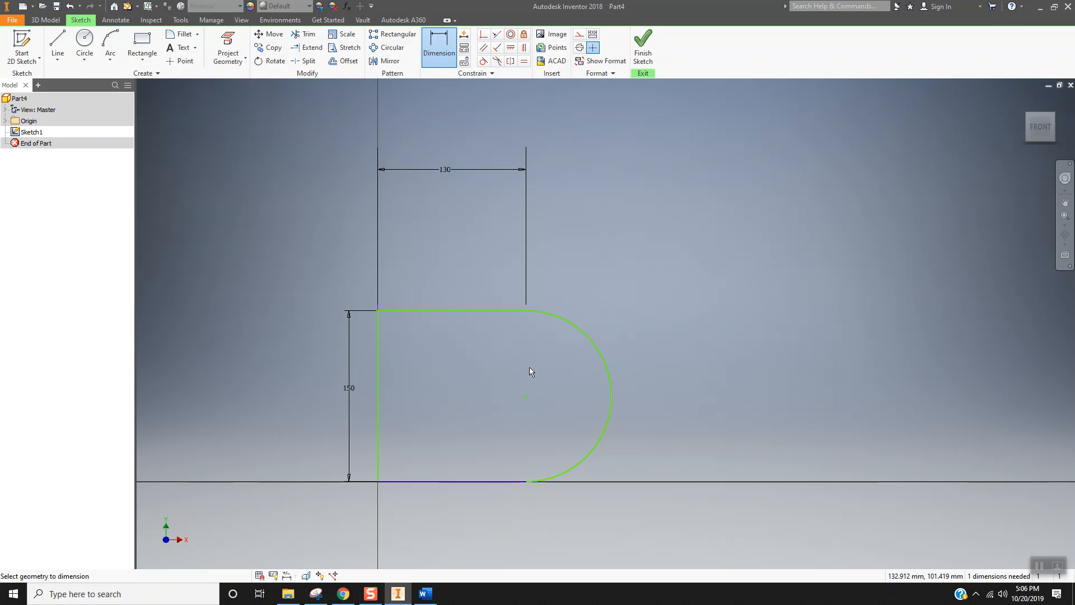
{"action": "middle_click_drag", "start_coordinate": [505, 435], "coordinate": [469, 409]}
{"action": "left_click", "coordinate": [444, 441]}
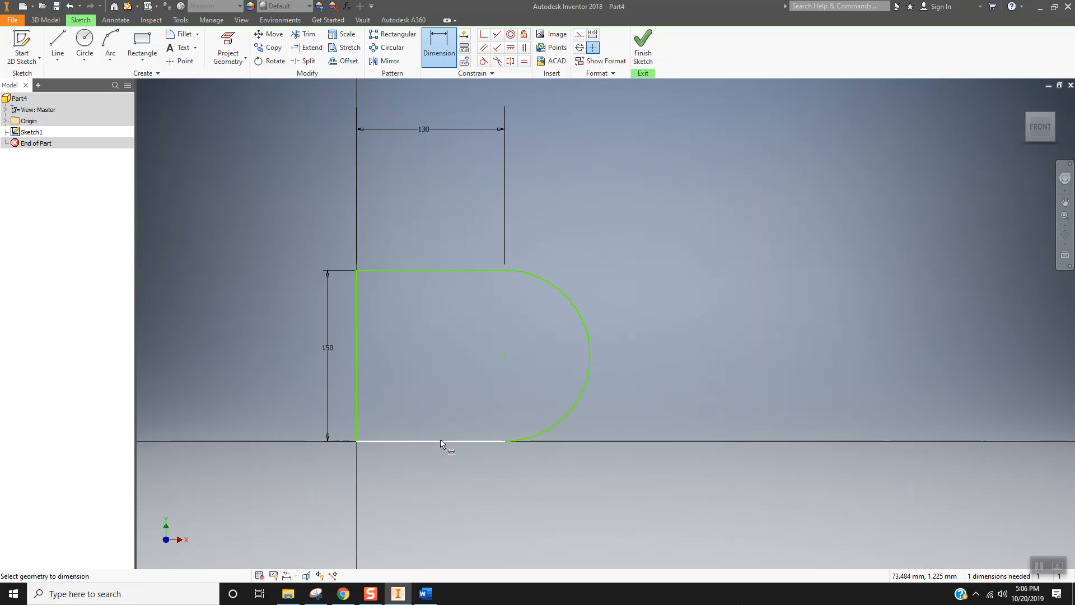
{"action": "left_click", "coordinate": [440, 480]}
{"action": "left_click", "coordinate": [479, 502]}
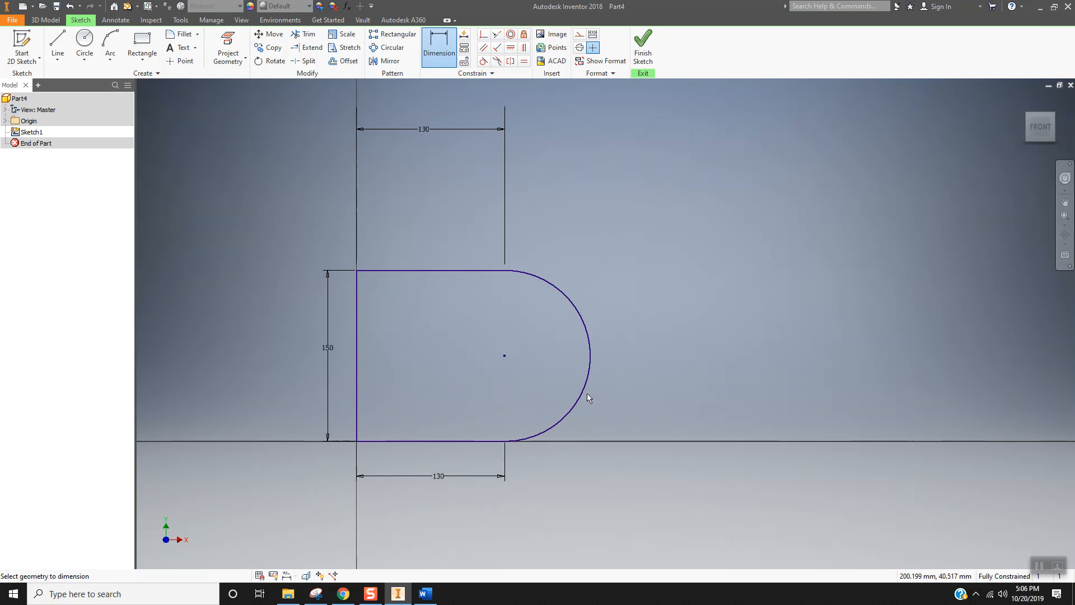
Check the Part D drawing and try to add a radius dimension to the profile's arc.
{"action": "key", "text": "alt+Tab"}
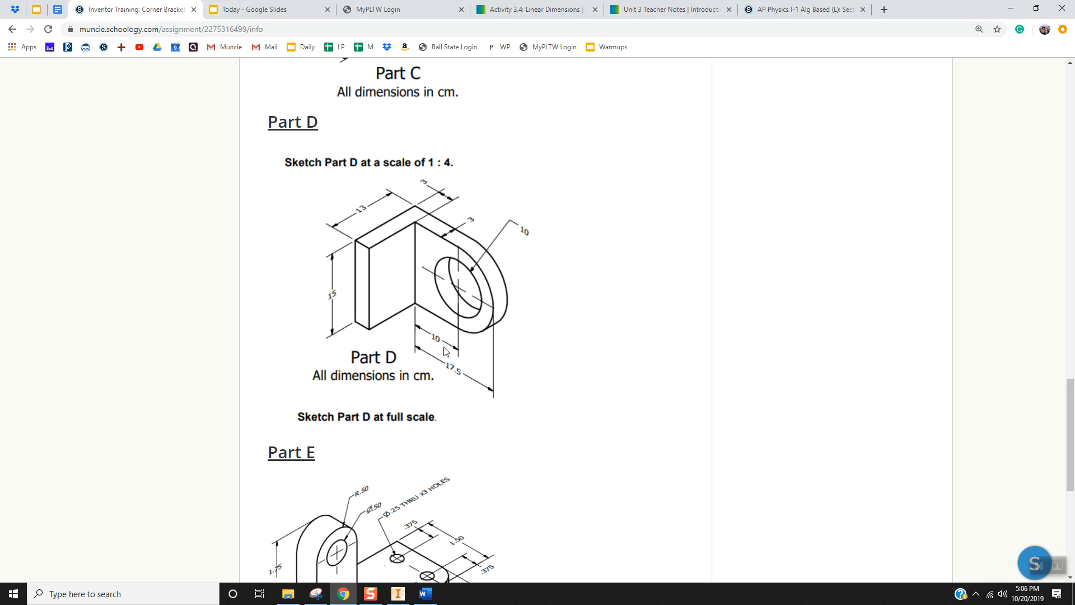
{"action": "key", "text": "alt+Tab"}
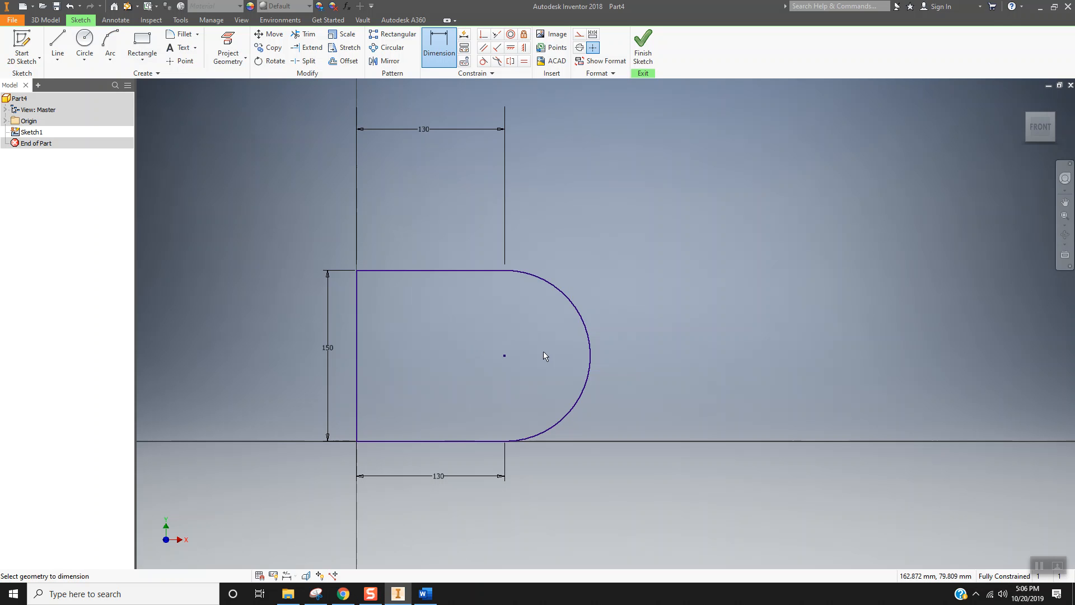
{"action": "left_click", "coordinate": [591, 361]}
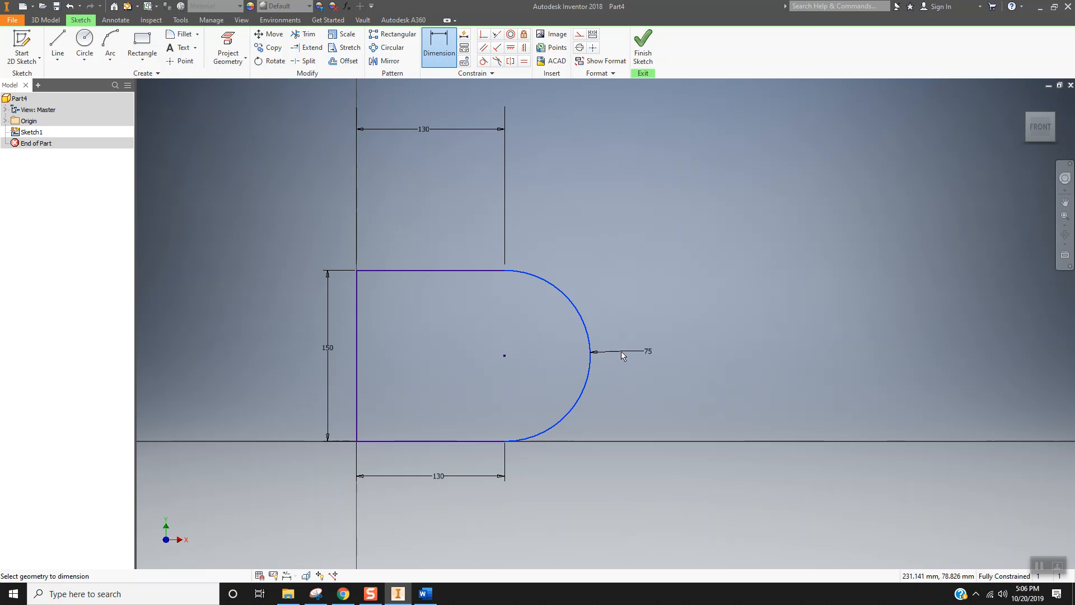
{"action": "left_click", "coordinate": [621, 353]}
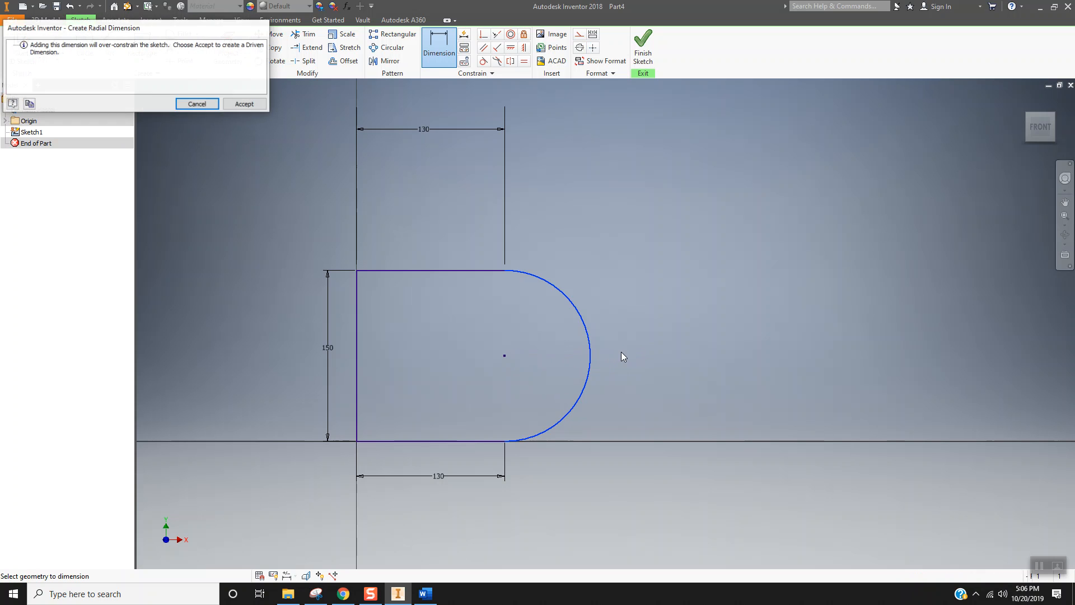
{"action": "left_click", "coordinate": [198, 104]}
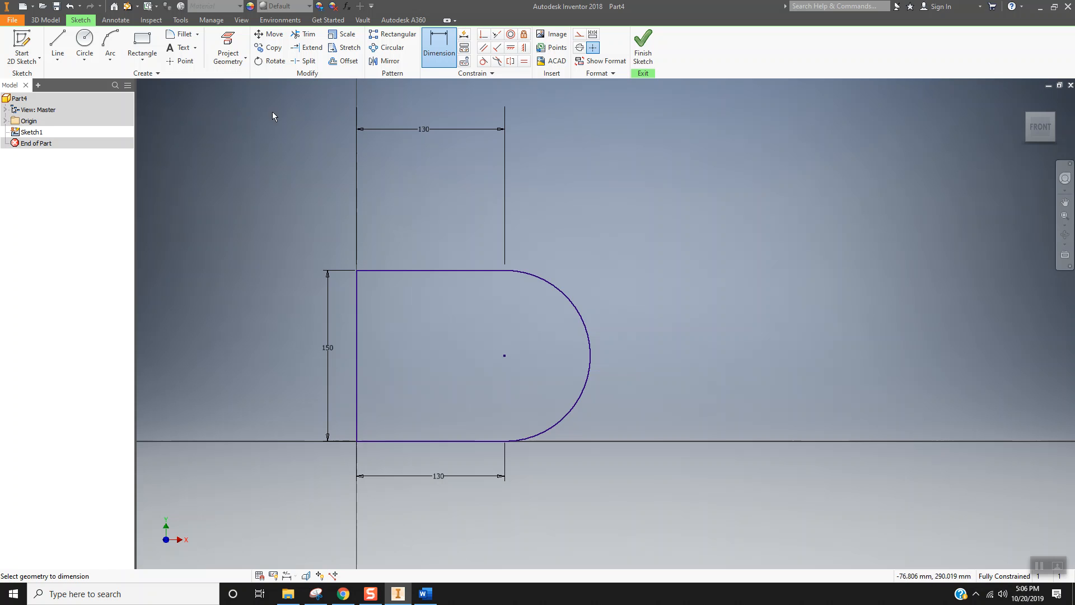
{"action": "left_click", "coordinate": [589, 350]}
{"action": "left_click", "coordinate": [604, 338]}
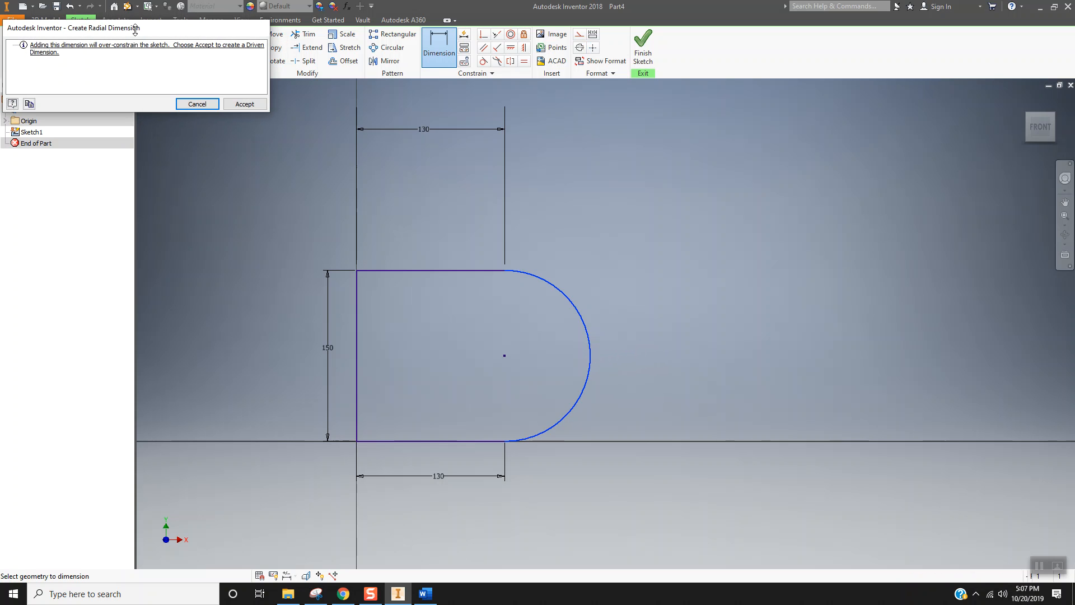
{"action": "left_click", "coordinate": [210, 106]}
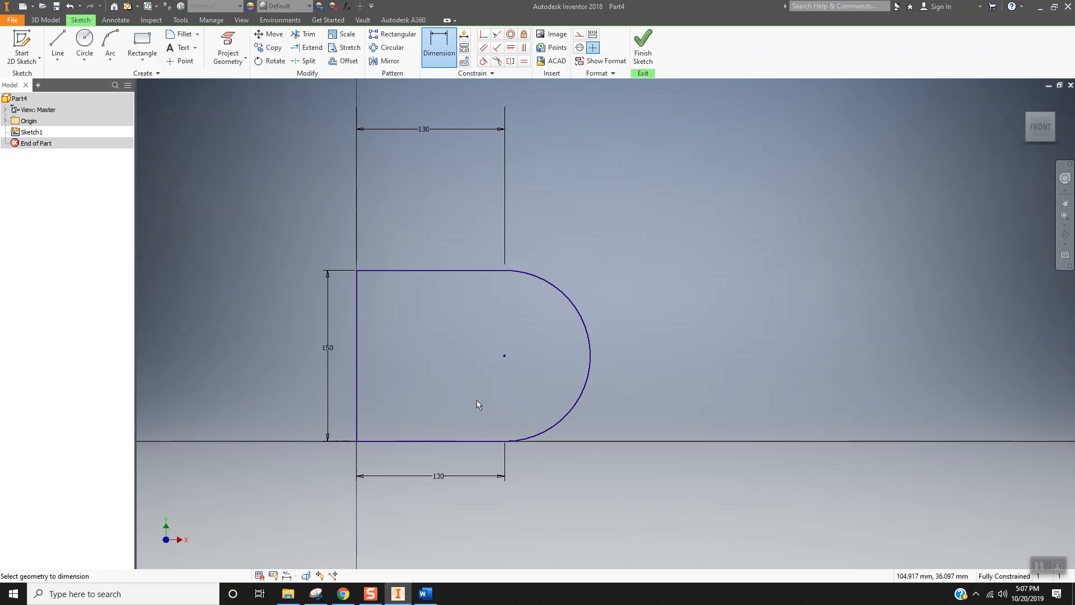
Draw the hole circle centred on the arc's centre point, as in the Part D drawing.
{"action": "key", "text": "alt+Tab"}
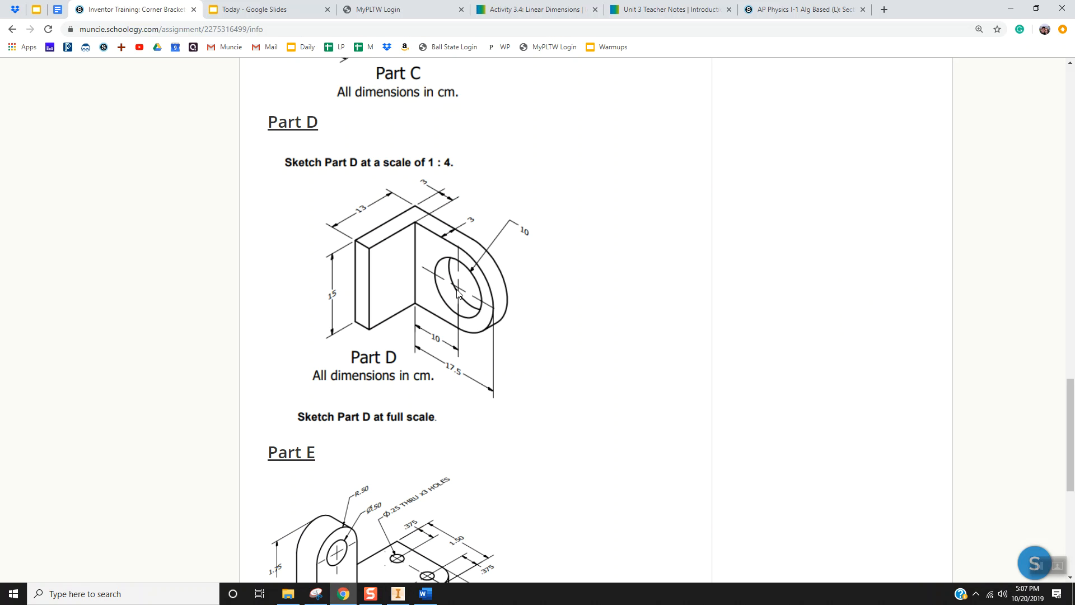
{"action": "key", "text": "alt+Tab"}
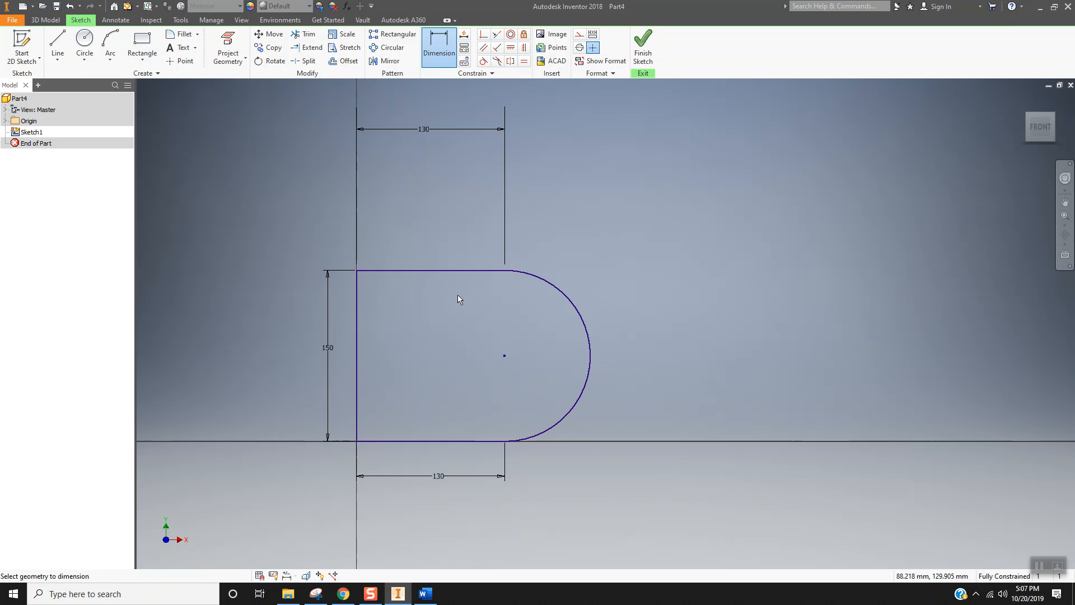
{"action": "left_click", "coordinate": [84, 39]}
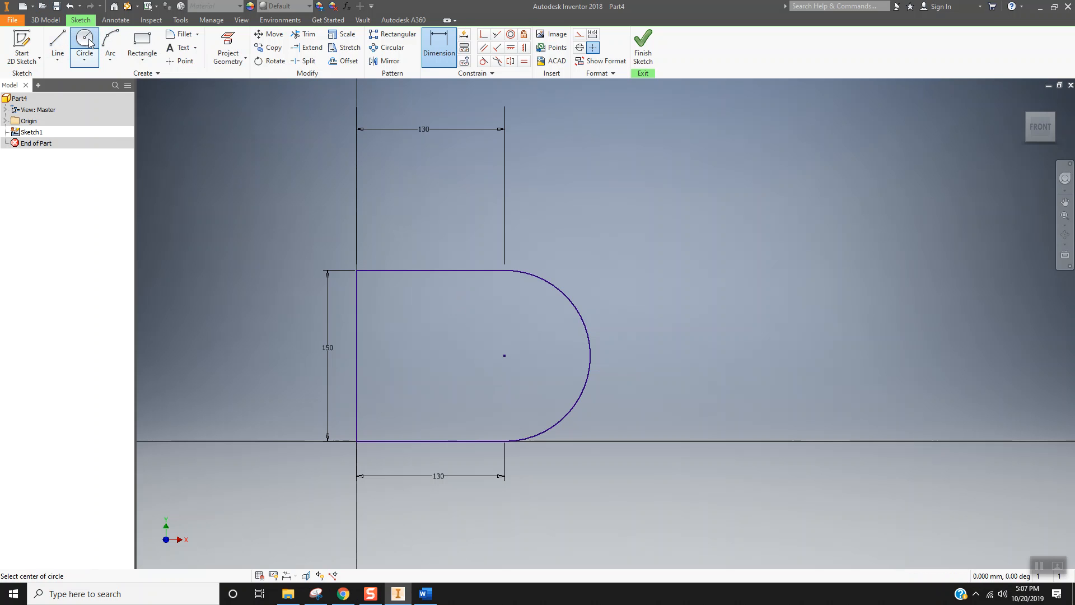
{"action": "left_click", "coordinate": [505, 355]}
{"action": "left_click", "coordinate": [505, 413]}
Set the hole circle's diameter to 100 mm, following the Part D drawing.
{"action": "key", "text": "alt+Tab"}
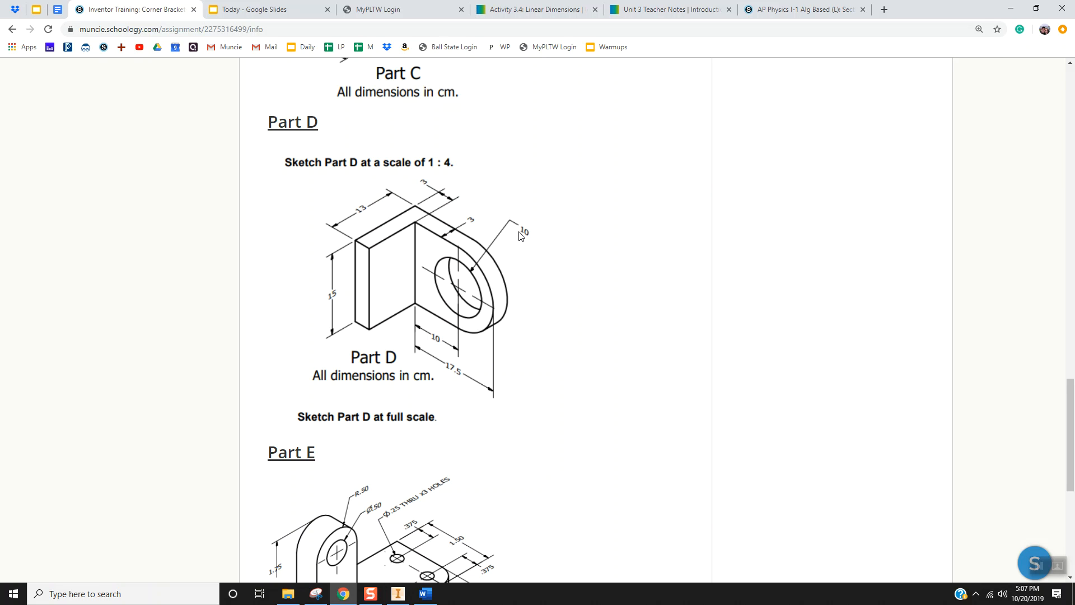
{"action": "key", "text": "alt+Tab"}
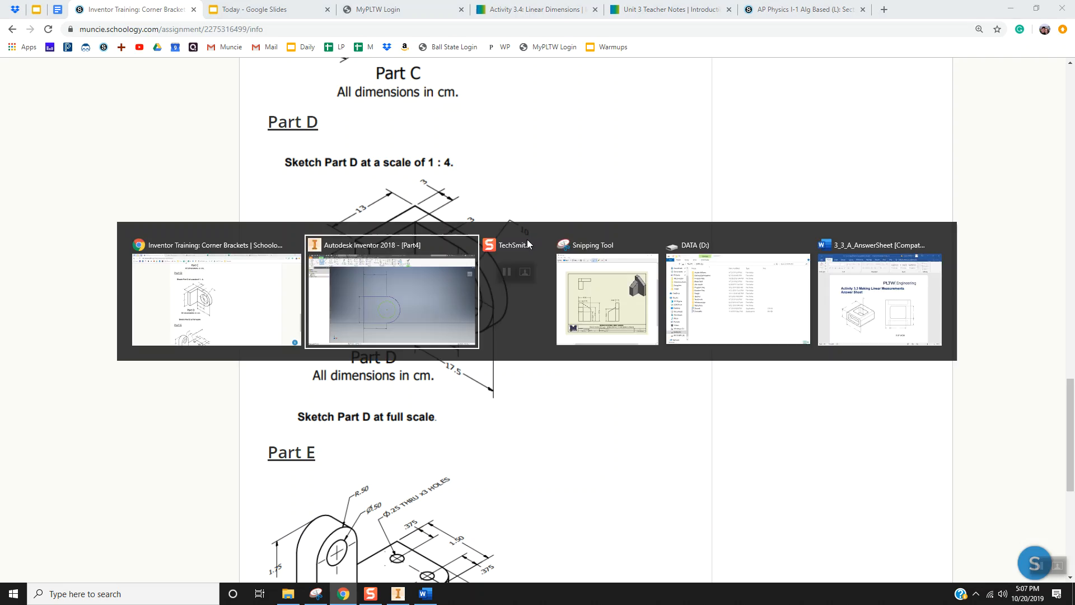
{"action": "key", "text": "d"}
{"action": "left_click", "coordinate": [554, 339]}
{"action": "left_click", "coordinate": [623, 251]}
{"action": "type", "text": "100"}
{"action": "key", "text": "Return"}
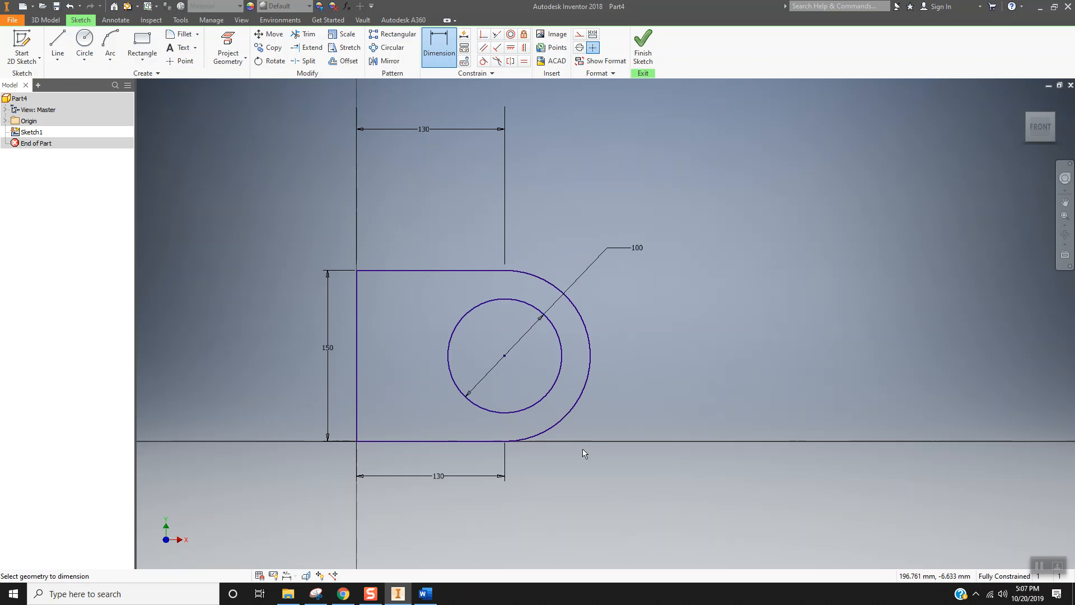
Finish the sketch and extrude the profile around the hole symmetrically by 130 mm.
{"action": "left_click", "coordinate": [643, 46]}
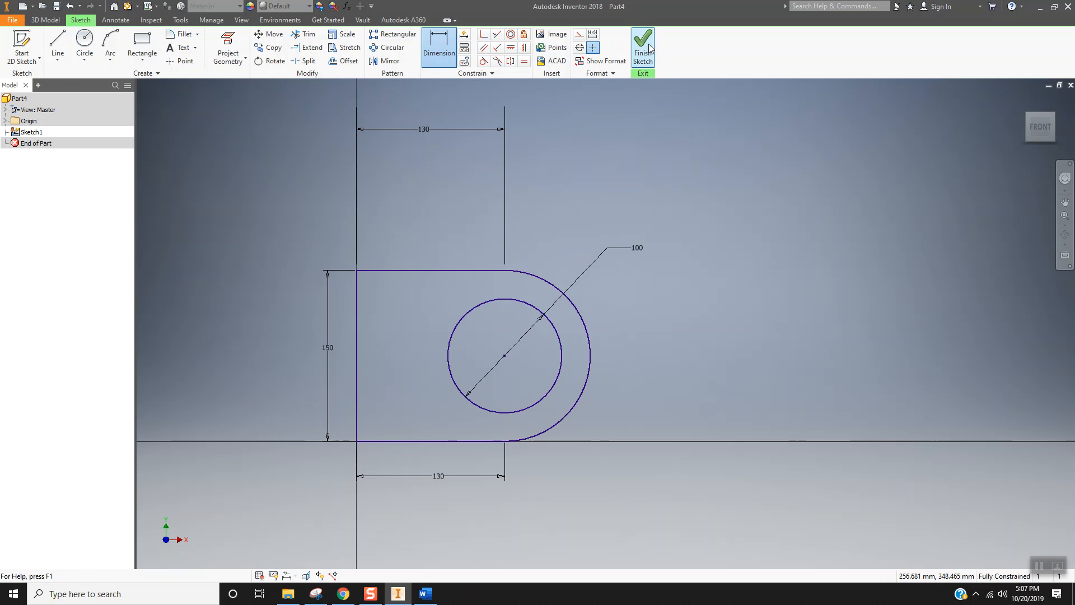
{"action": "middle_click_drag", "start_coordinate": [631, 247], "coordinate": [428, 395]}
{"action": "left_click", "coordinate": [58, 47]}
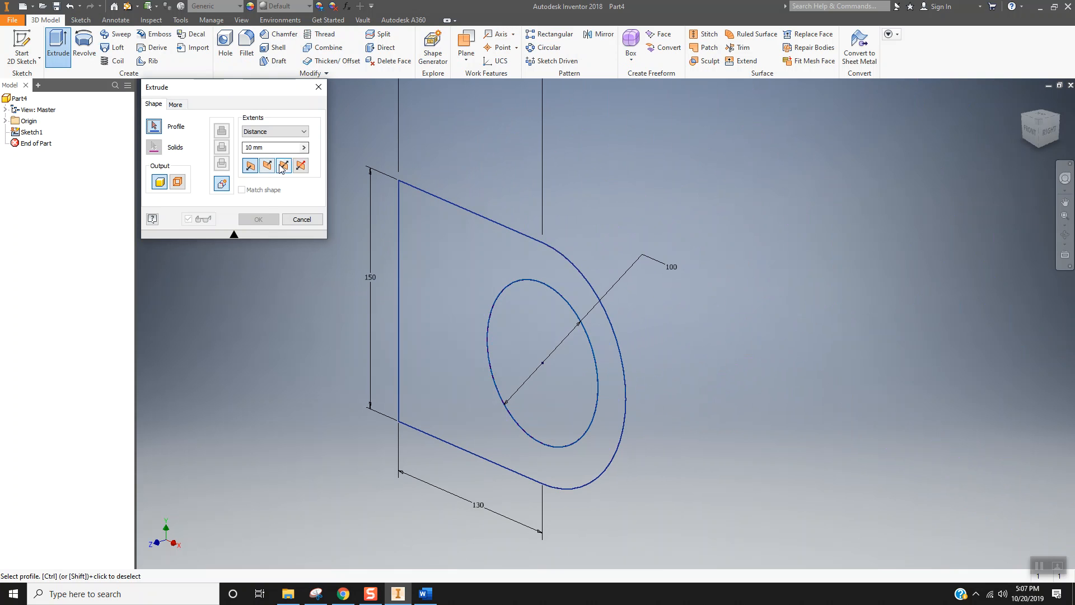
{"action": "left_click", "coordinate": [494, 290]}
{"action": "key", "text": "alt+Tab"}
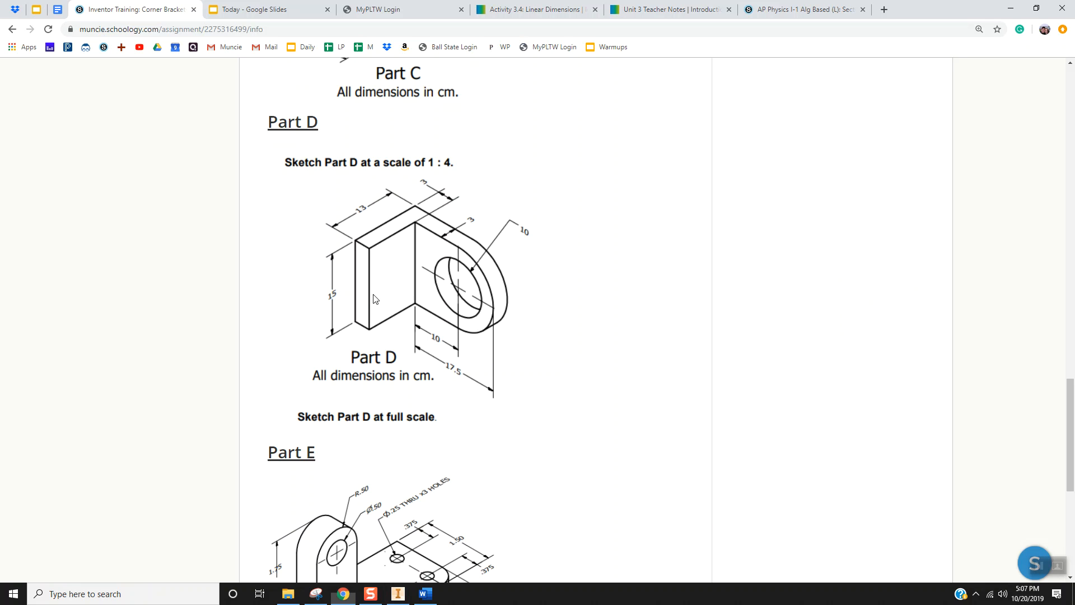
{"action": "key", "text": "alt+Tab"}
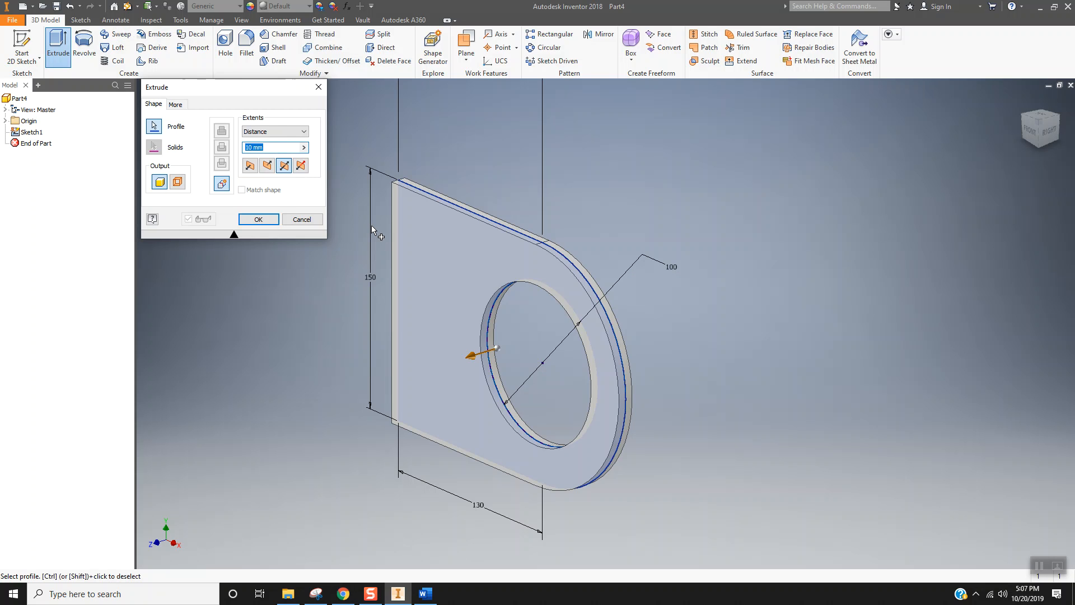
{"action": "type", "text": "130"}
{"action": "key", "text": "Return"}
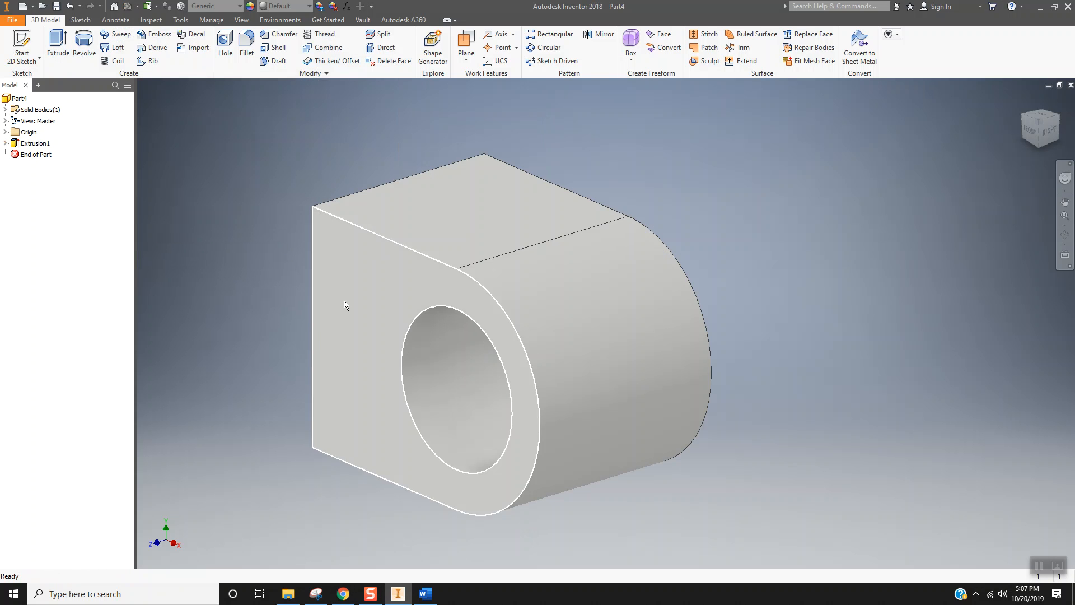
View the block from above and start a 2D sketch on its flat upper face.
{"action": "mouse_move", "coordinate": [215, 262]}
{"action": "middle_mouse_down", "text": "shift"}
{"action": "mouse_move", "coordinate": [250, 233]}
{"action": "mouse_move", "coordinate": [223, 240]}
{"action": "mouse_move", "coordinate": [213, 262]}
{"action": "middle_mouse_up", "text": "shift"}
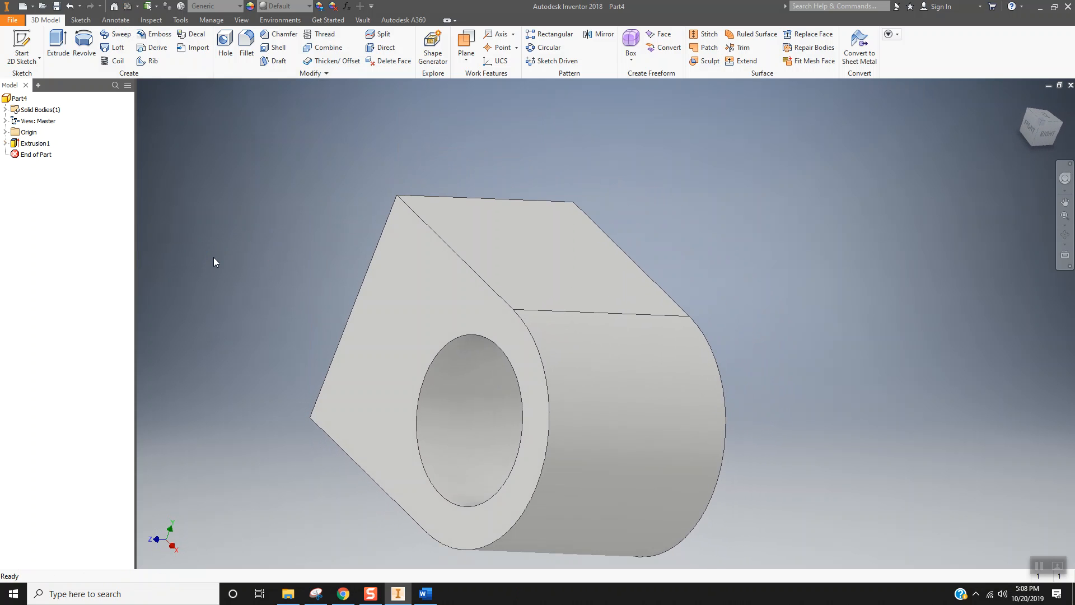
{"action": "left_click", "coordinate": [1040, 117]}
{"action": "left_click", "coordinate": [22, 46]}
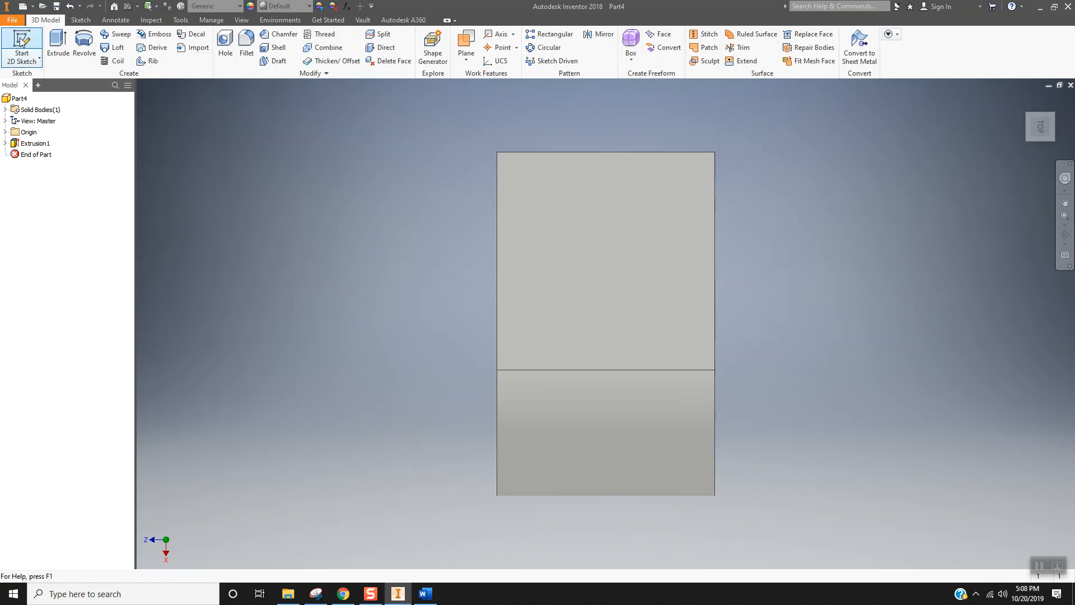
{"action": "left_click", "coordinate": [596, 331]}
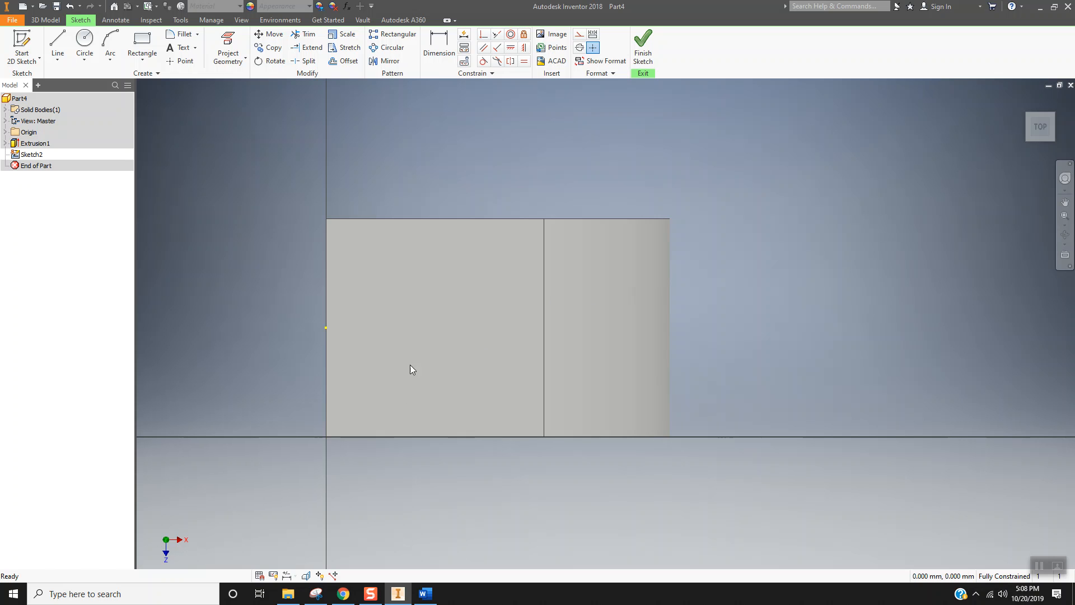
Sketch a line about 110 mm long perpendicular from the face's front edge, across to the rounded end, and back down to the front corner.
{"action": "key", "text": "l"}
{"action": "left_click", "coordinate": [378, 435]}
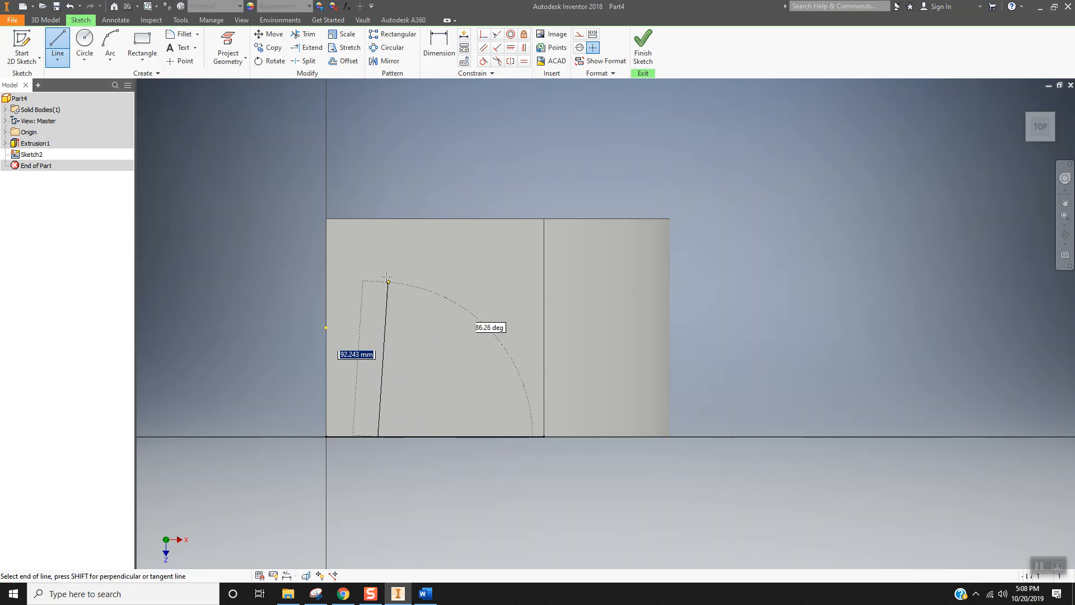
{"action": "left_click", "coordinate": [378, 253]}
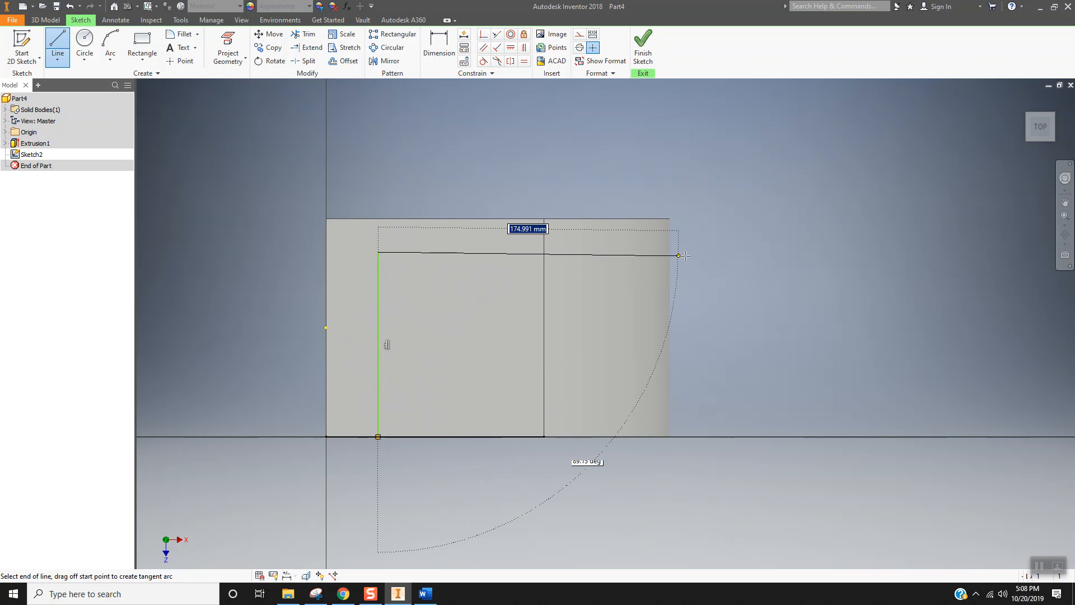
{"action": "left_click", "coordinate": [670, 252]}
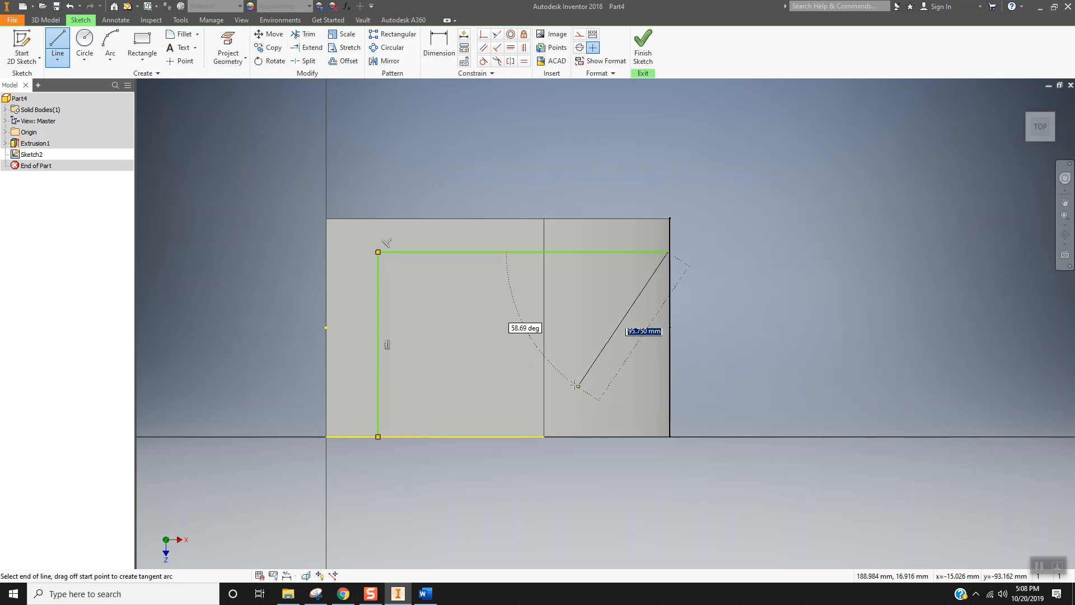
{"action": "double_click", "coordinate": [670, 436]}
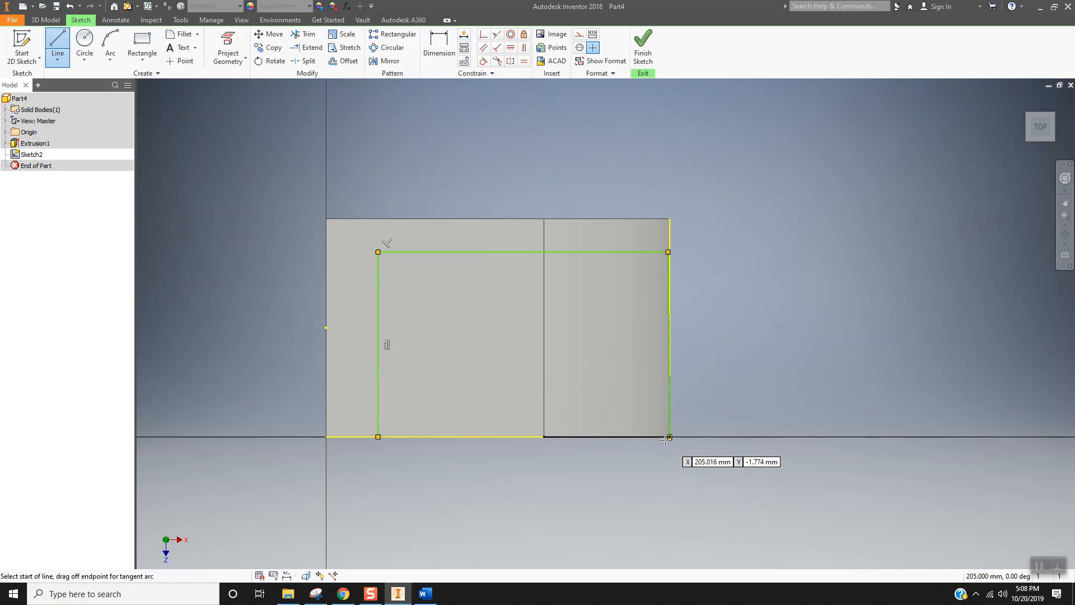
{"action": "left_click", "coordinate": [378, 436]}
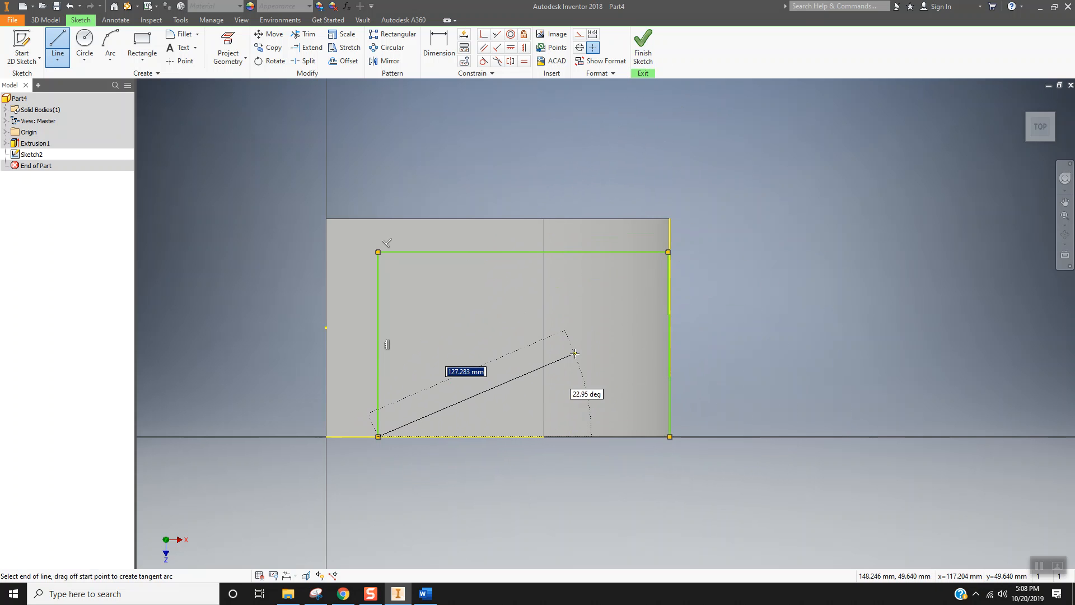
{"action": "right_click", "coordinate": [555, 369]}
{"action": "left_click", "coordinate": [608, 356]}
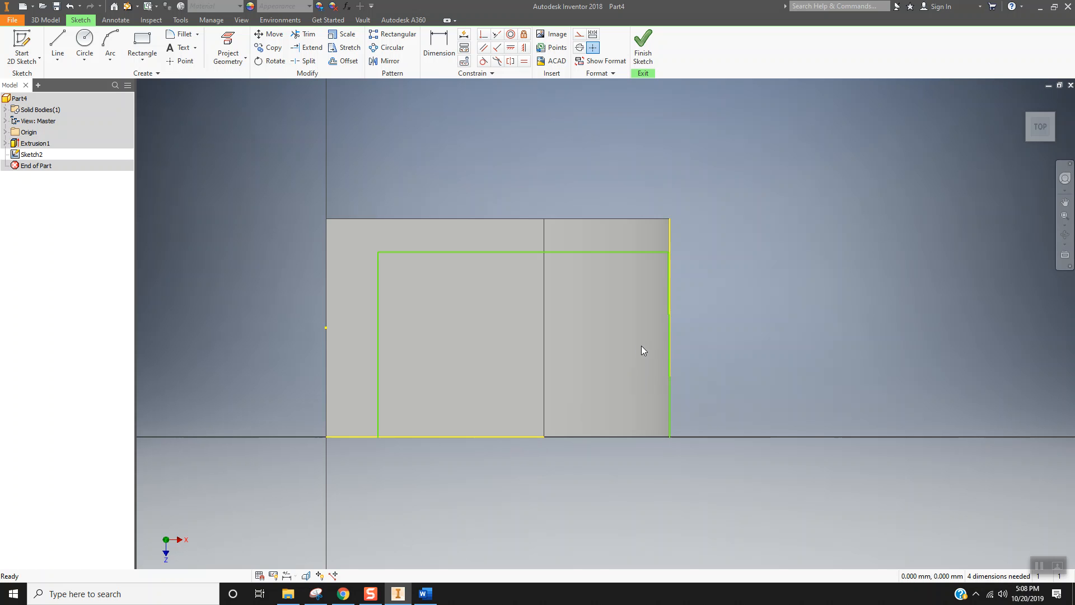
Check the Part D drawing and dimension the sketch's inner vertical line to 100 mm.
{"action": "scroll", "coordinate": [706, 314], "scroll_direction": "up", "scroll_amount": 3}
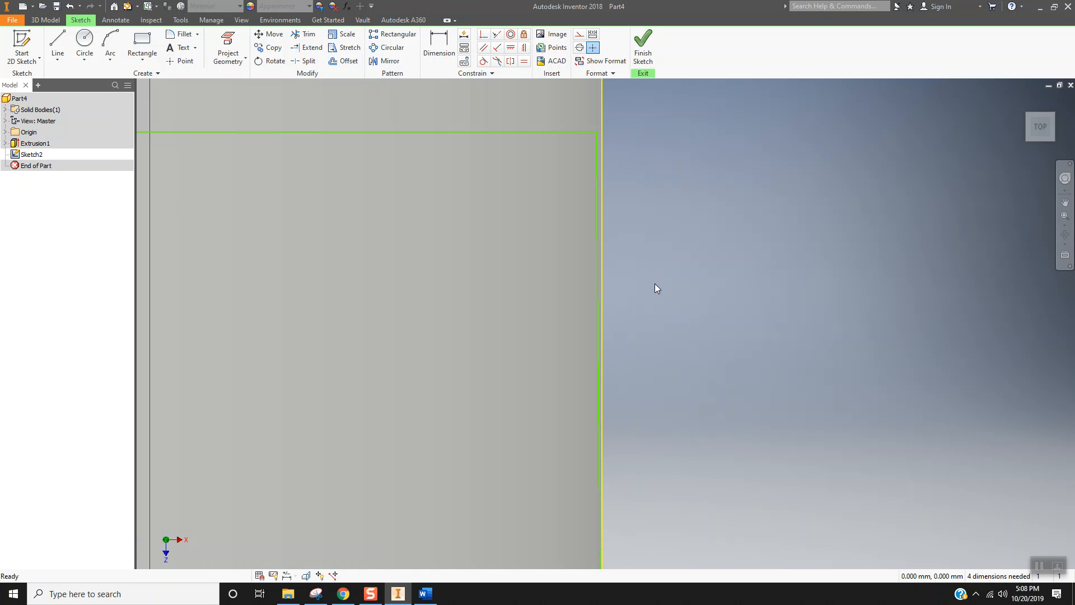
{"action": "scroll", "coordinate": [648, 358], "scroll_direction": "up", "scroll_amount": 3}
{"action": "middle_click_drag", "start_coordinate": [633, 279], "coordinate": [629, 541]}
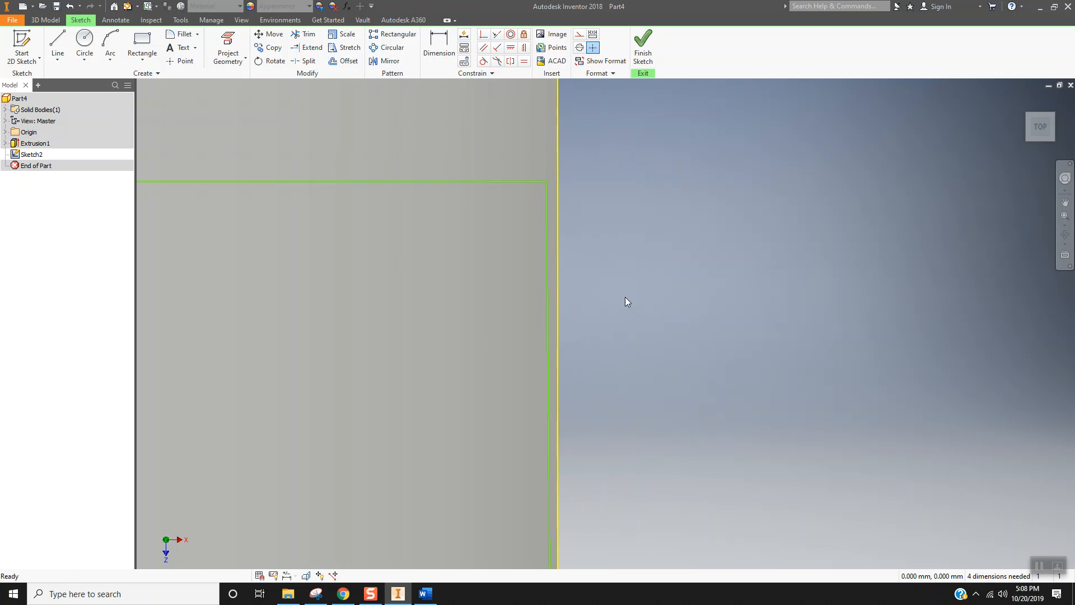
{"action": "scroll", "coordinate": [607, 267], "scroll_direction": "down", "scroll_amount": 4}
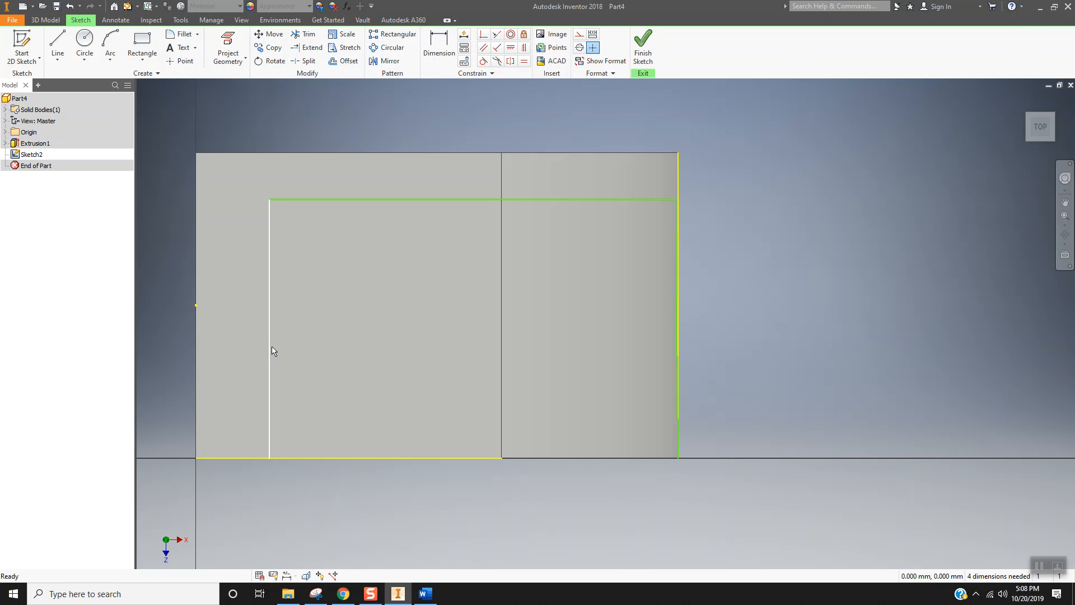
{"action": "key", "text": "alt+Tab"}
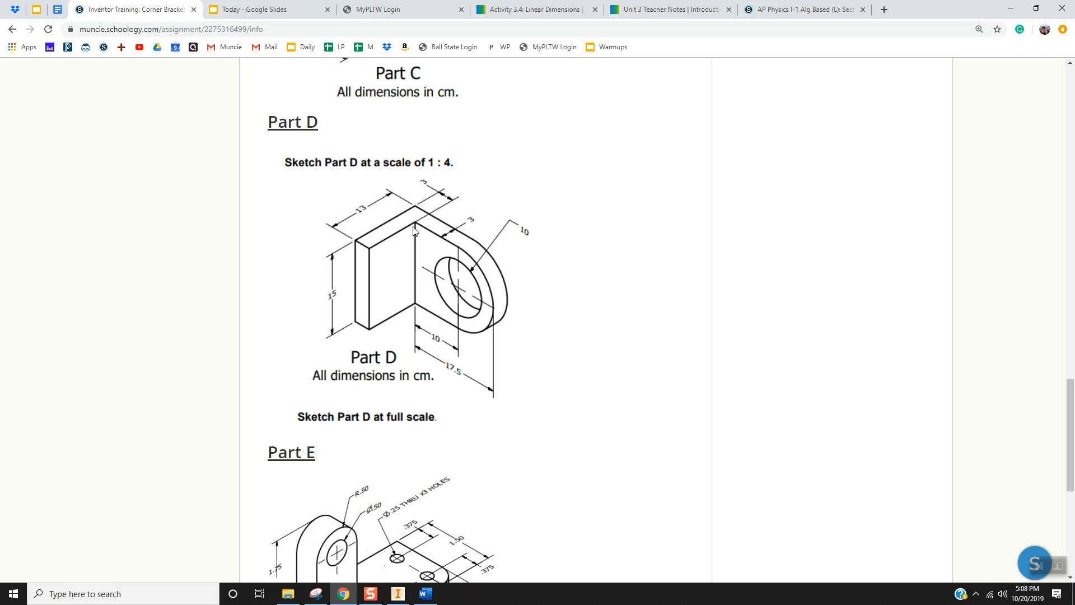
{"action": "key", "text": "alt+Tab"}
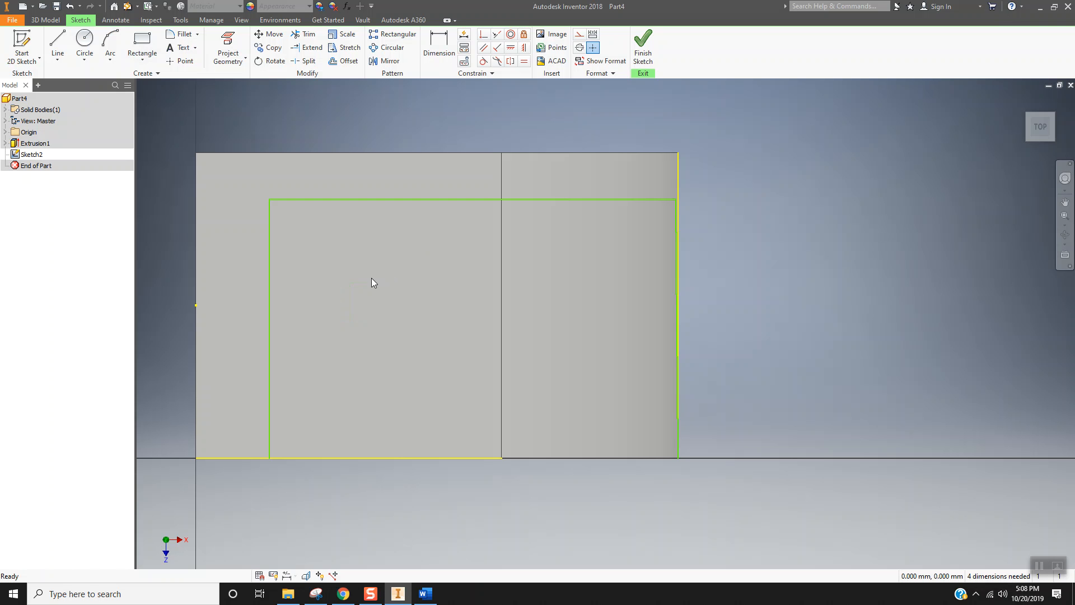
{"action": "key", "text": "d"}
{"action": "left_click", "coordinate": [271, 334]}
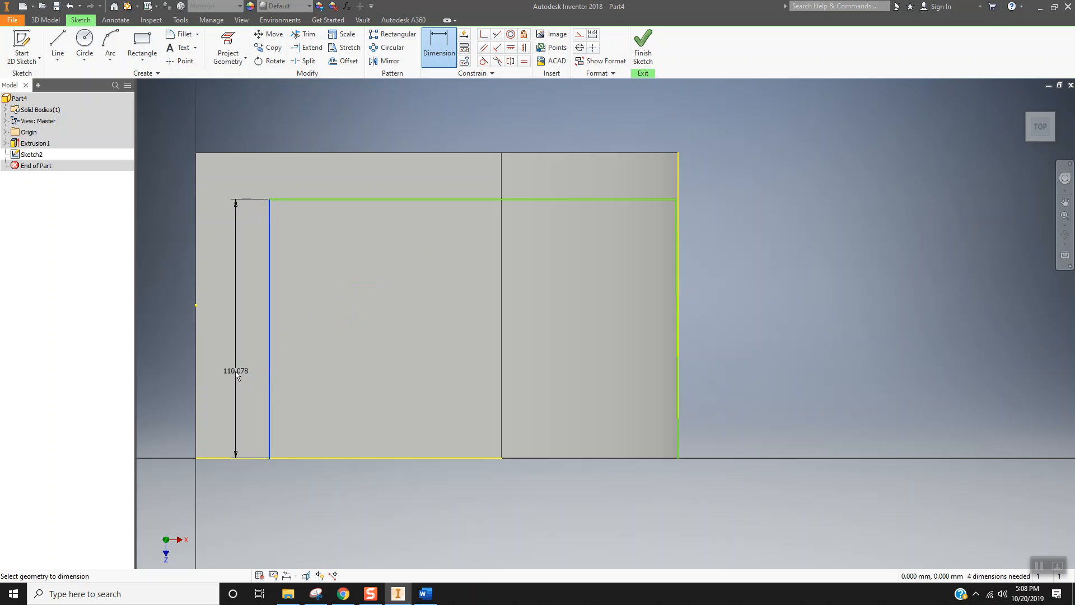
{"action": "left_click", "coordinate": [299, 365]}
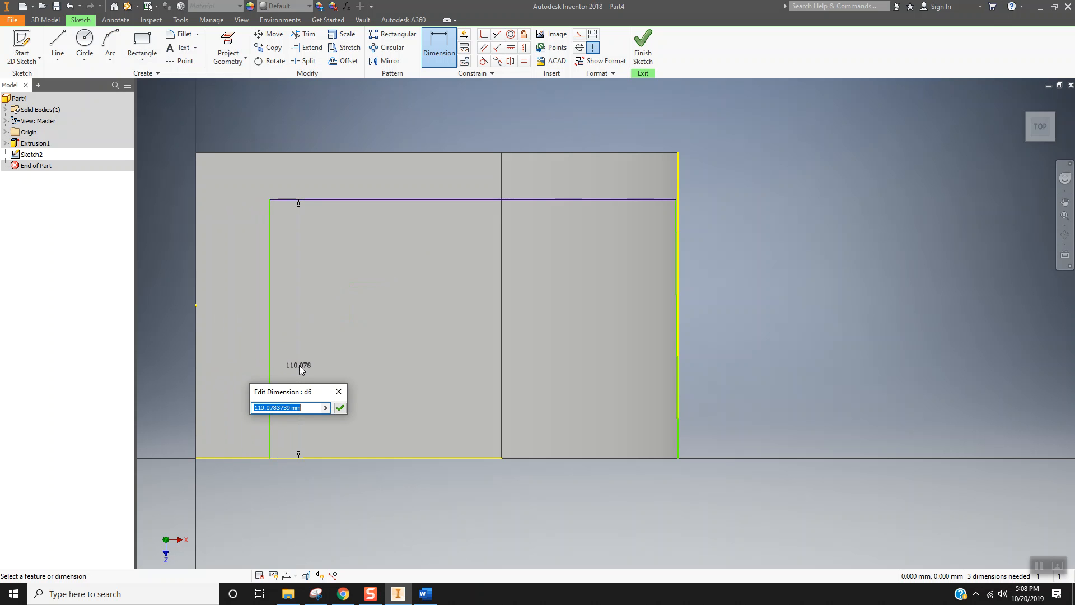
{"action": "type", "text": "100"}
{"action": "key", "text": "Return"}
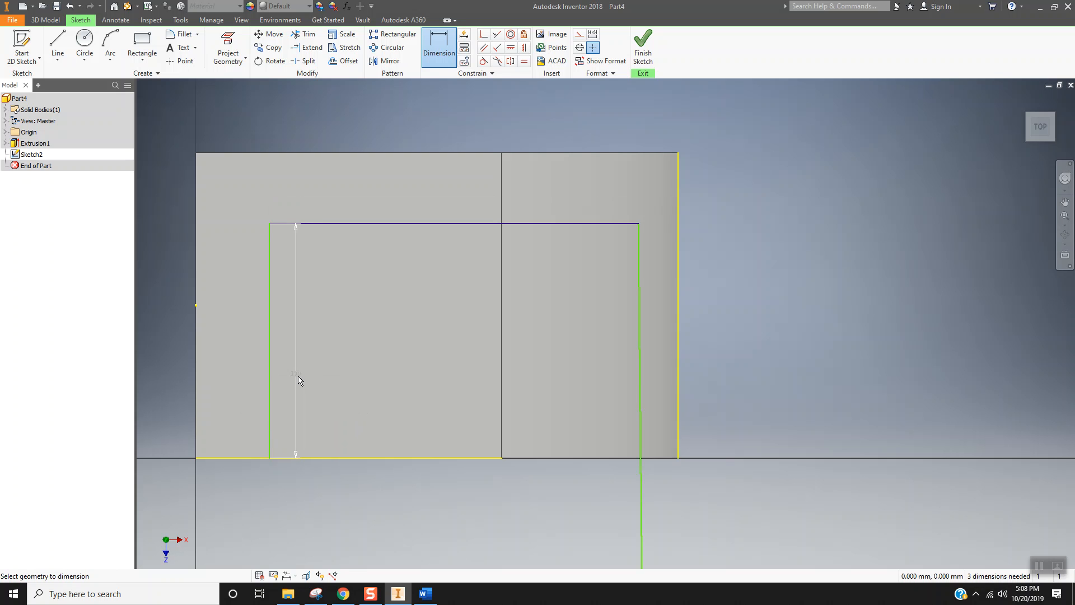
Dimension the sketch's horizontal line to 175 mm, following the overall length in the Part D drawing.
{"action": "left_click", "coordinate": [355, 223]}
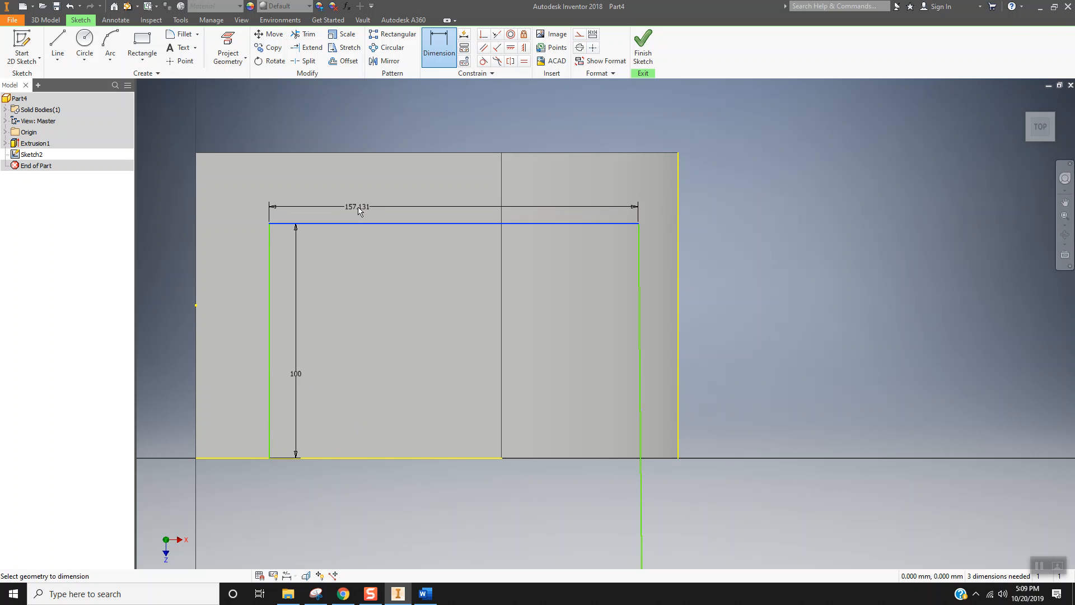
{"action": "left_click", "coordinate": [358, 207]}
{"action": "key", "text": "alt+Tab"}
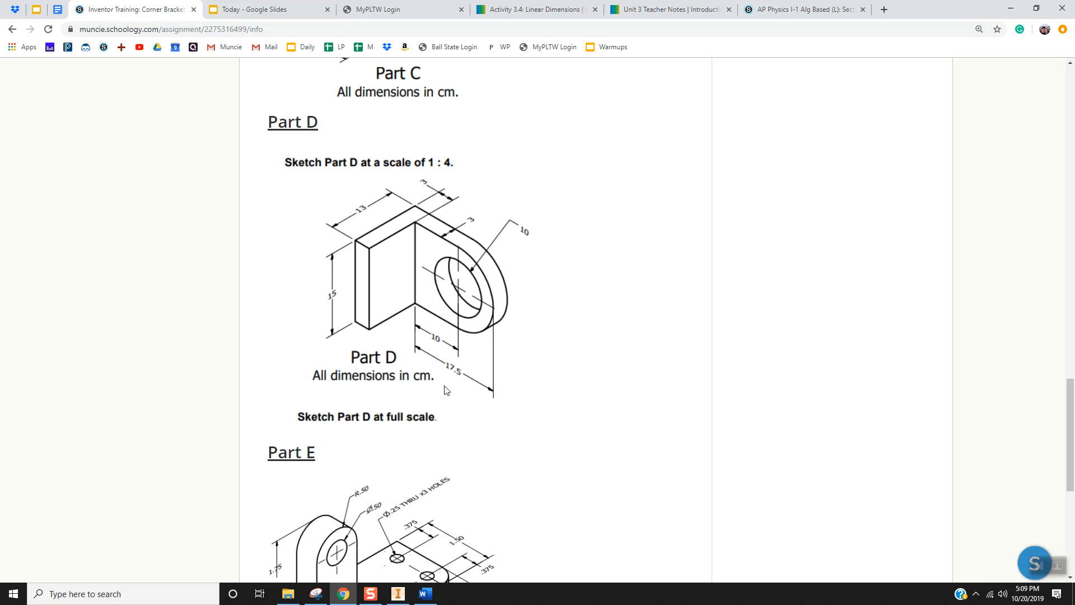
{"action": "key", "text": "alt+Tab"}
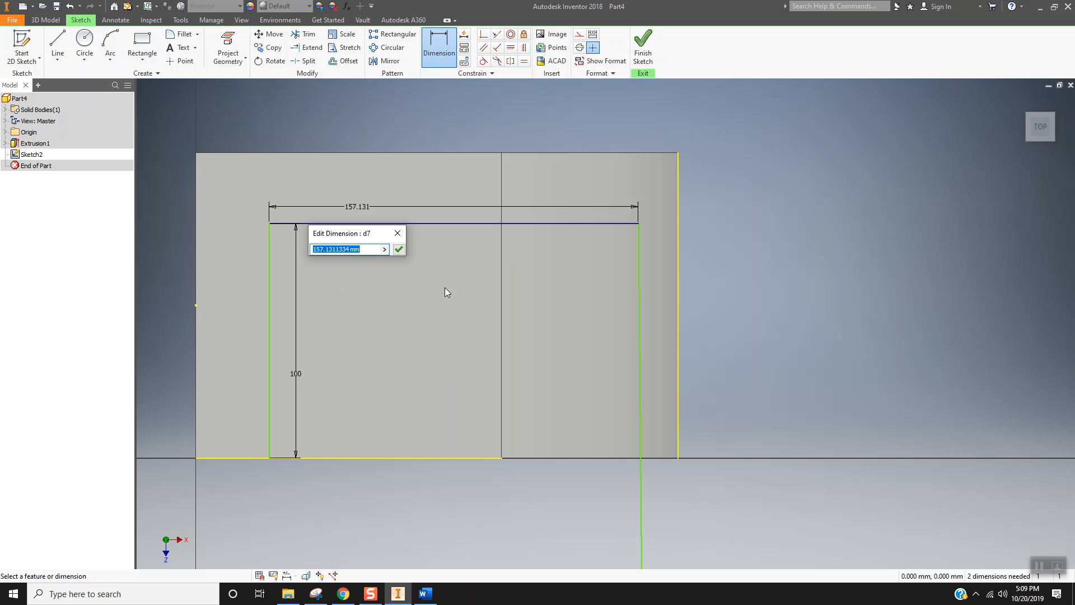
{"action": "type", "text": "175"}
{"action": "key", "text": "Return"}
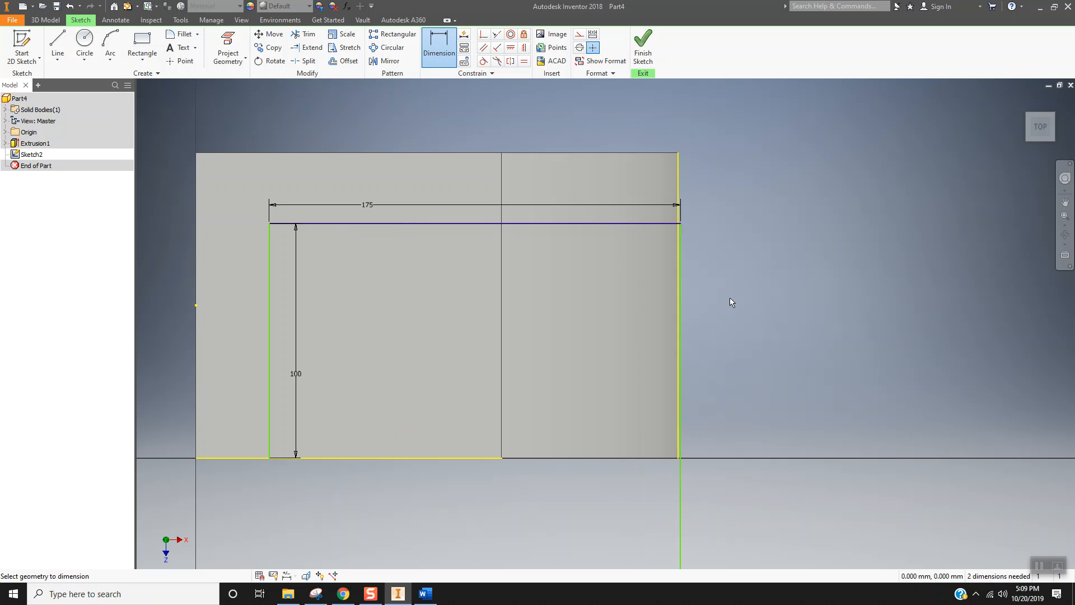
Leave the Dimension command and delete the overlong vertical line at the rounded end of the block.
{"action": "scroll", "coordinate": [701, 370], "scroll_direction": "down", "scroll_amount": 5}
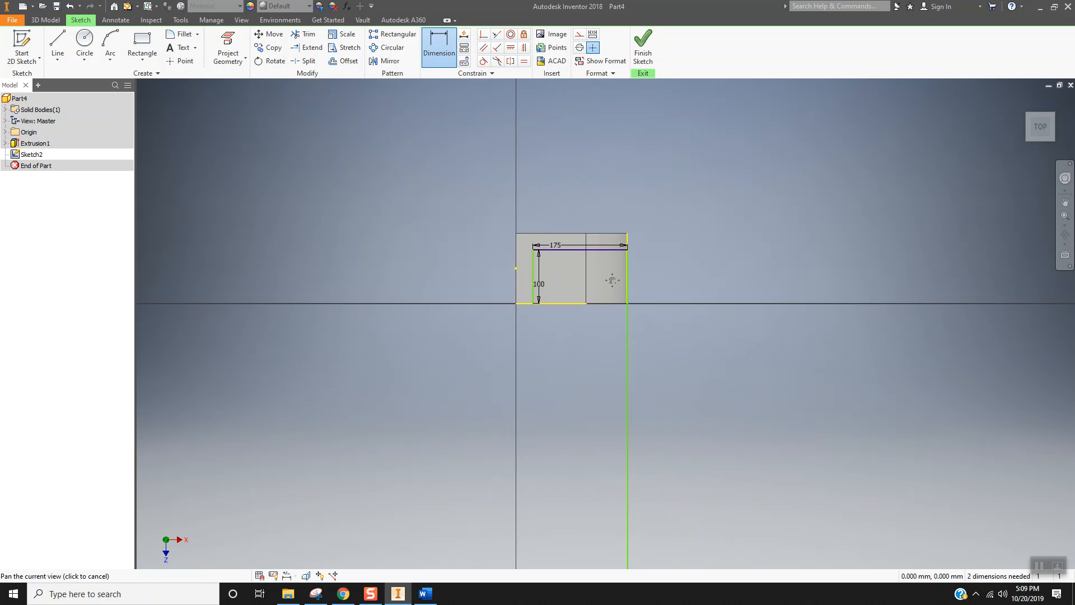
{"action": "scroll", "coordinate": [657, 320], "scroll_direction": "up", "scroll_amount": 3}
{"action": "scroll", "coordinate": [559, 264], "scroll_direction": "up", "scroll_amount": 4}
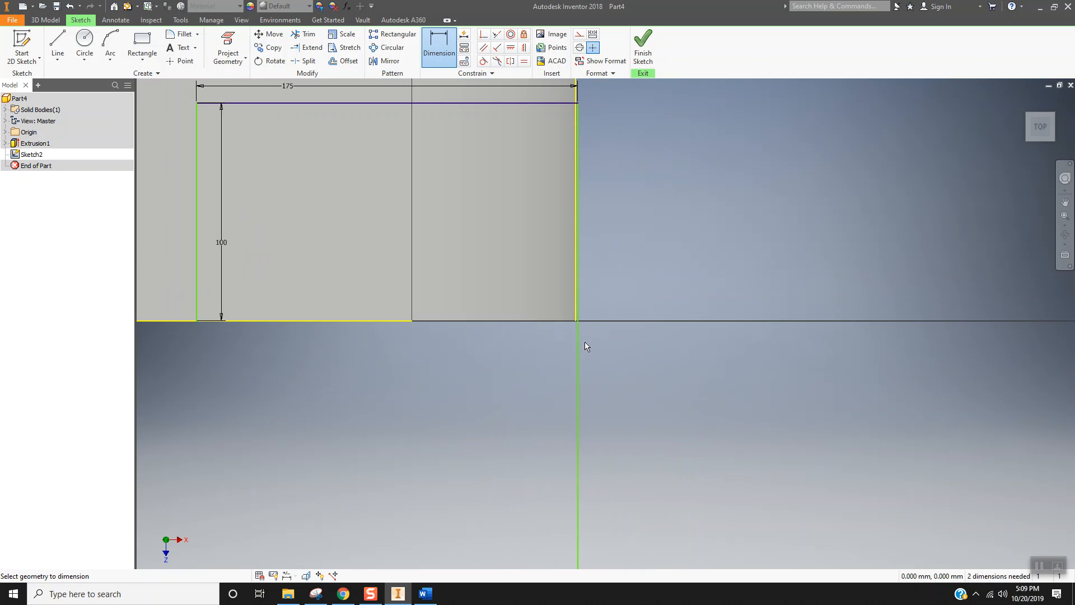
{"action": "right_click", "coordinate": [579, 351]}
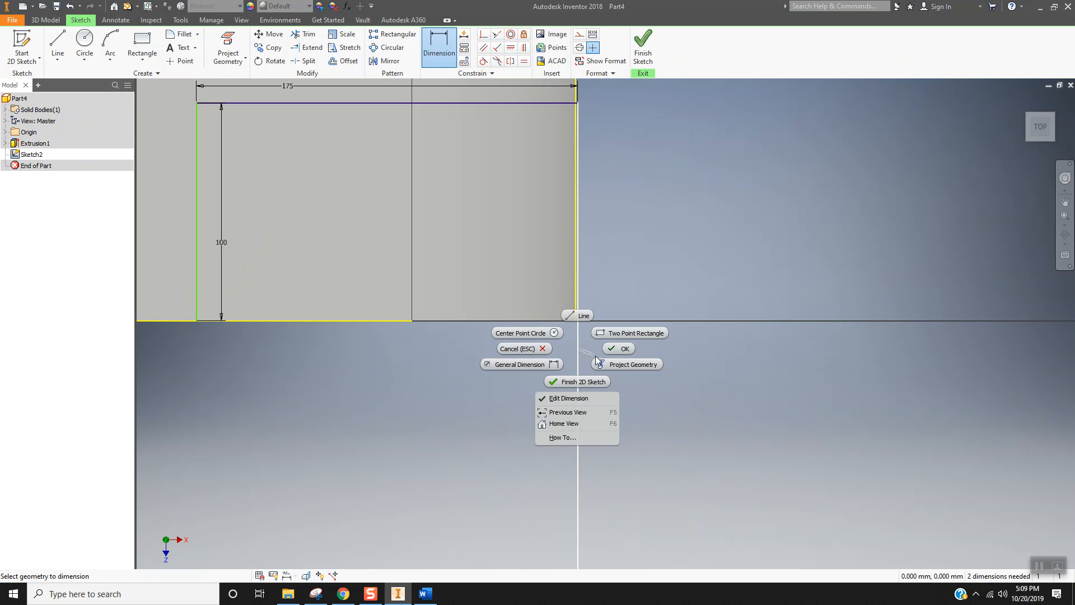
{"action": "left_click", "coordinate": [518, 348]}
{"action": "right_click", "coordinate": [578, 342]}
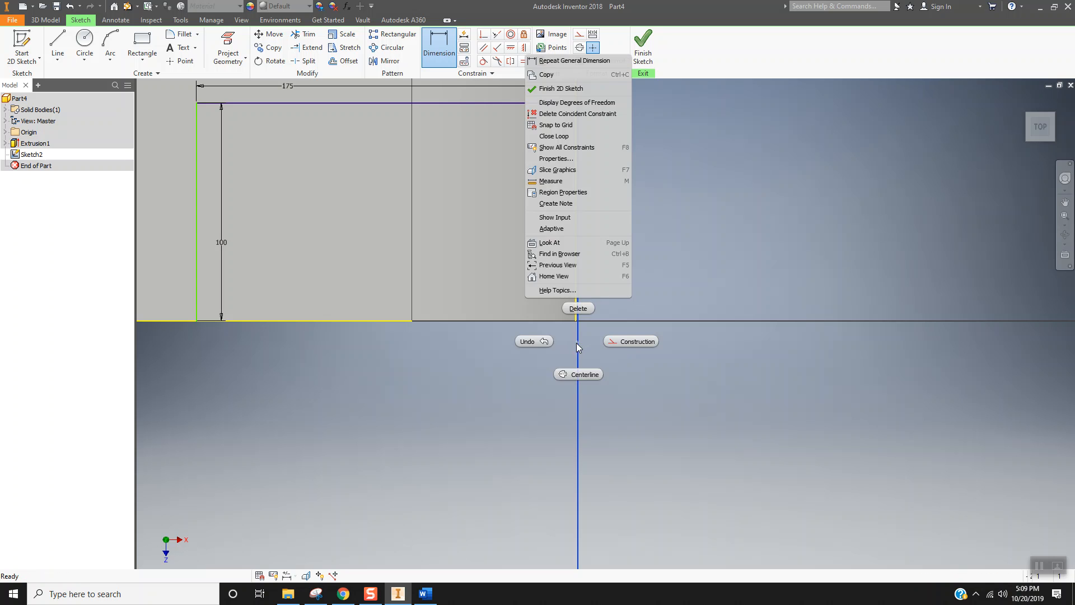
{"action": "left_click", "coordinate": [576, 307]}
Delete the projected edges at the block's rounded end and along its front from the sketch.
{"action": "scroll", "coordinate": [631, 258], "scroll_direction": "down", "scroll_amount": 4}
{"action": "scroll", "coordinate": [599, 342], "scroll_direction": "up", "scroll_amount": 3}
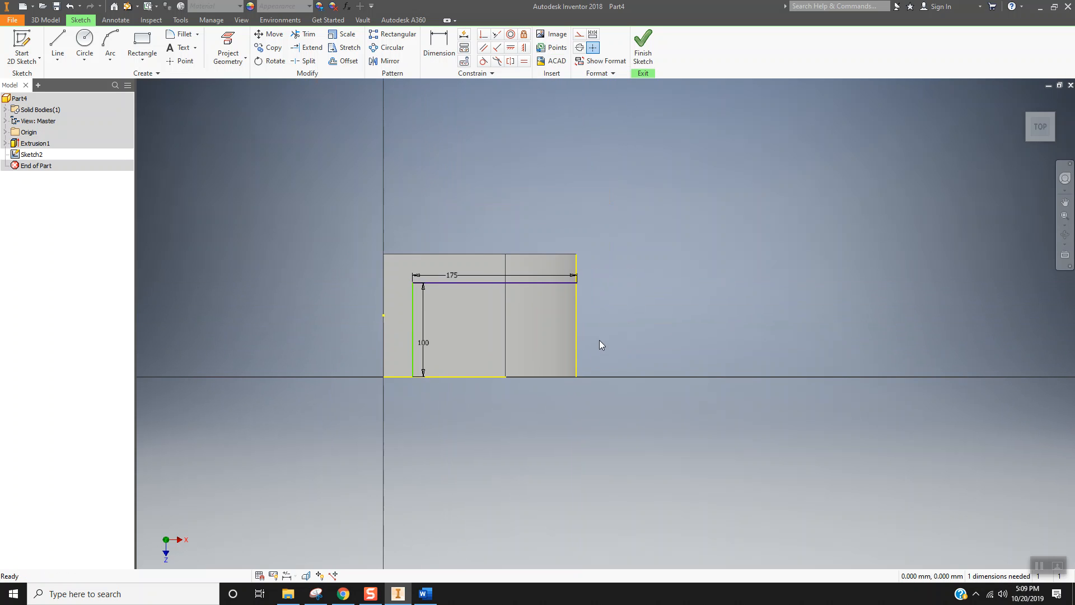
{"action": "right_click", "coordinate": [556, 336]}
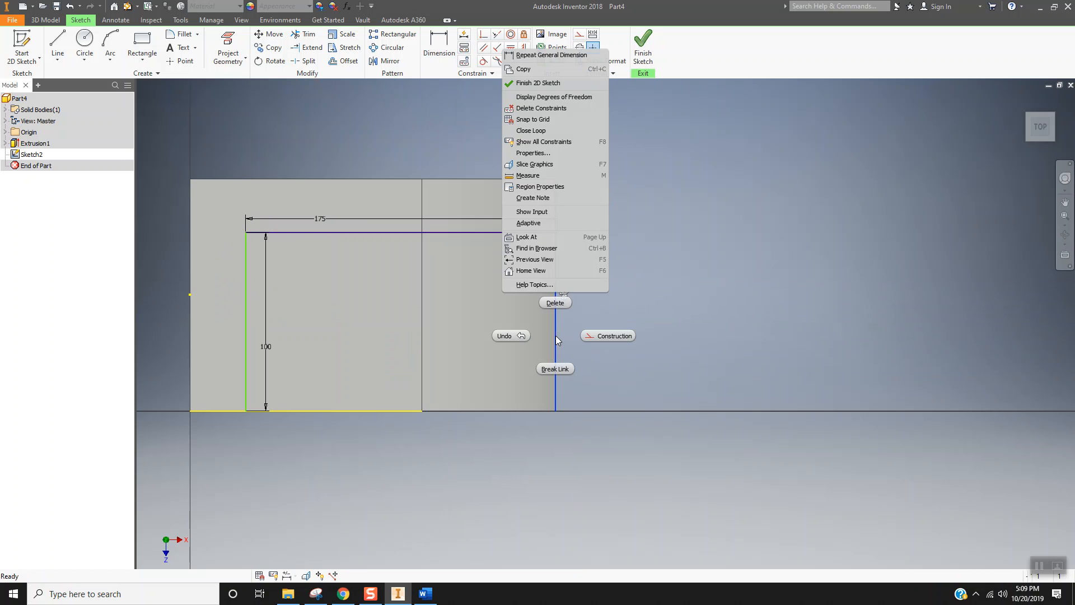
{"action": "left_click", "coordinate": [564, 297]}
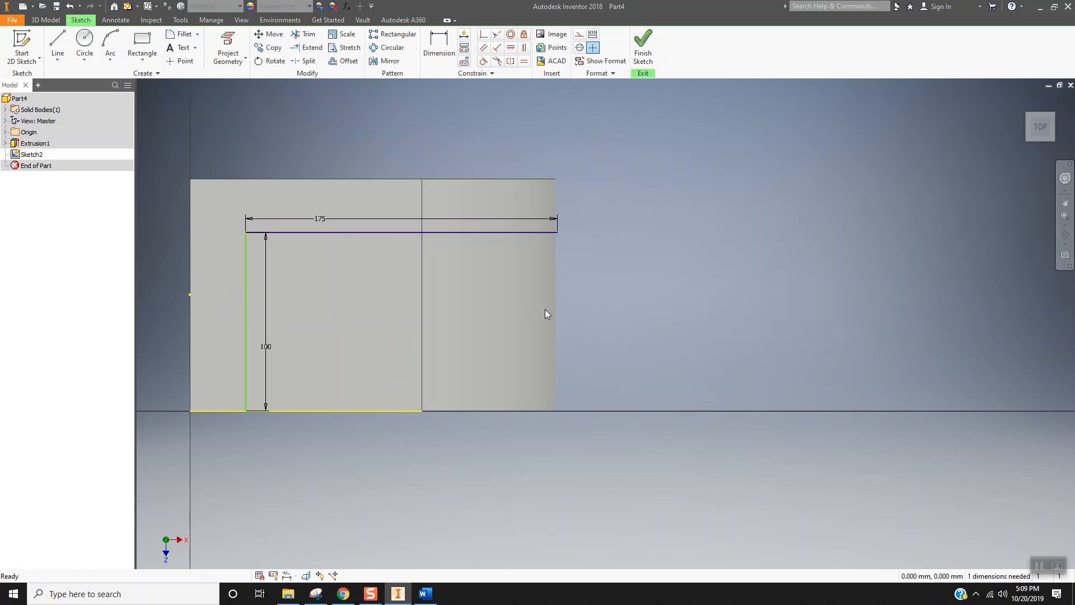
{"action": "right_click", "coordinate": [393, 418]}
{"action": "left_click", "coordinate": [395, 378]}
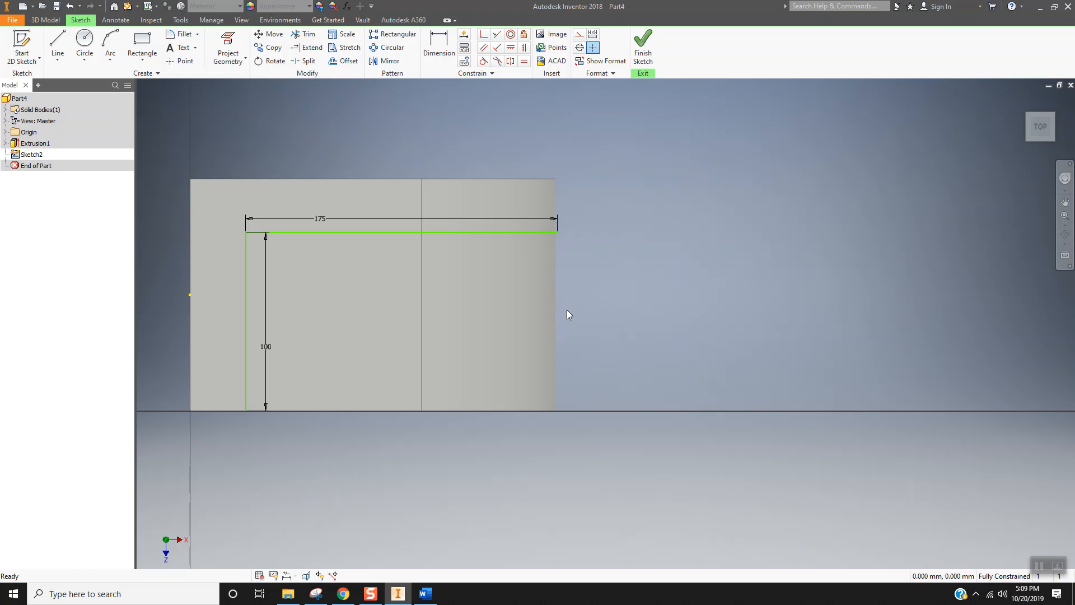
Close the sketch rectangle with lines down the block's rounded end and along its front edge to the inner vertical line.
{"action": "scroll", "coordinate": [565, 300], "scroll_direction": "up", "scroll_amount": 5}
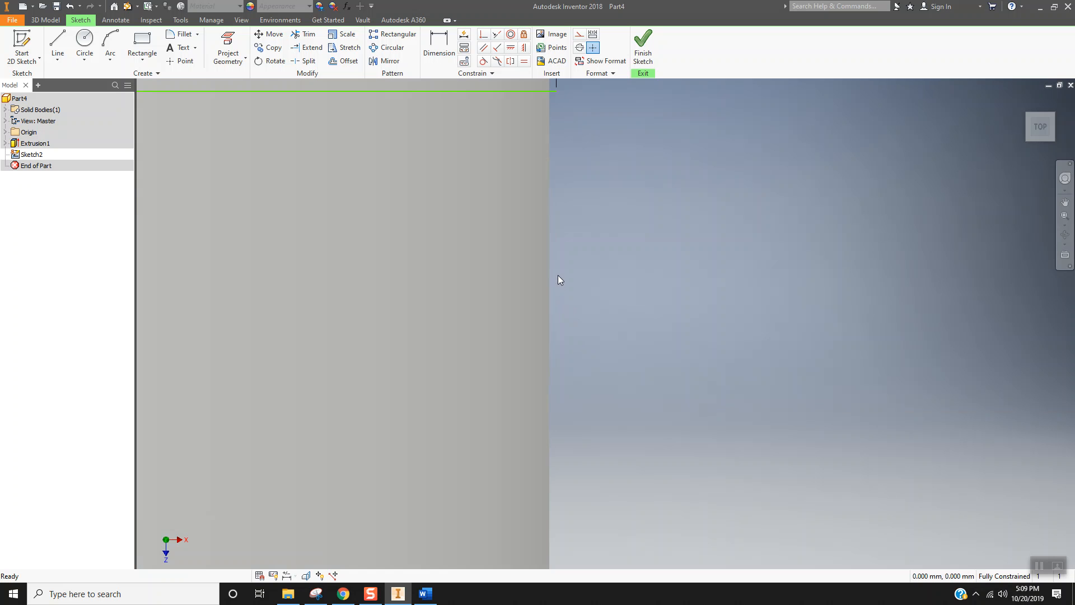
{"action": "scroll", "coordinate": [558, 280], "scroll_direction": "down", "scroll_amount": 6}
{"action": "scroll", "coordinate": [408, 290], "scroll_direction": "up", "scroll_amount": 3}
{"action": "middle_click_drag", "start_coordinate": [378, 288], "coordinate": [426, 284]}
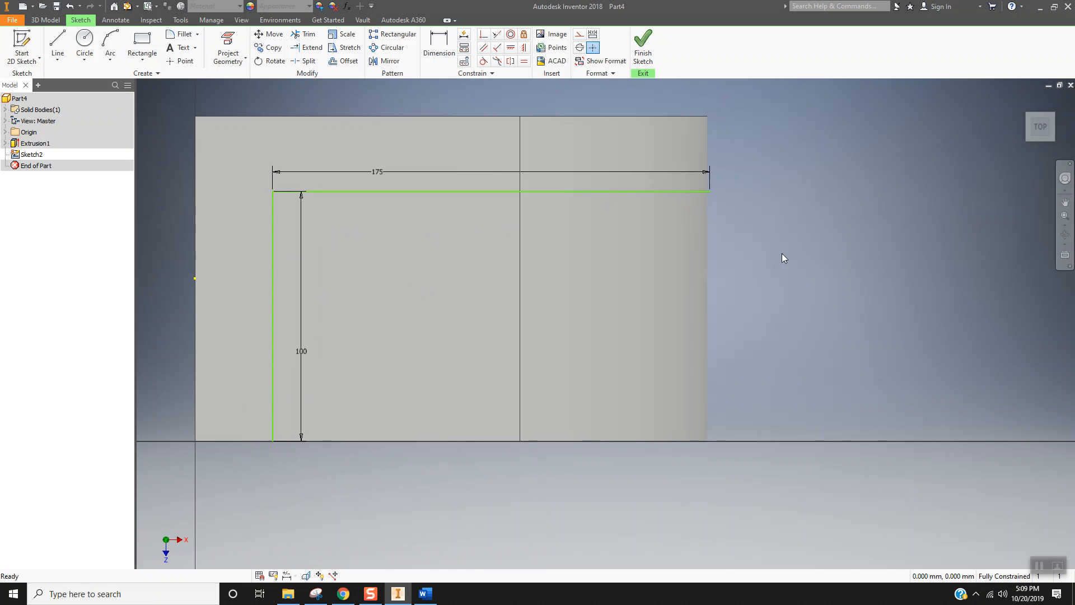
{"action": "key", "text": "d"}
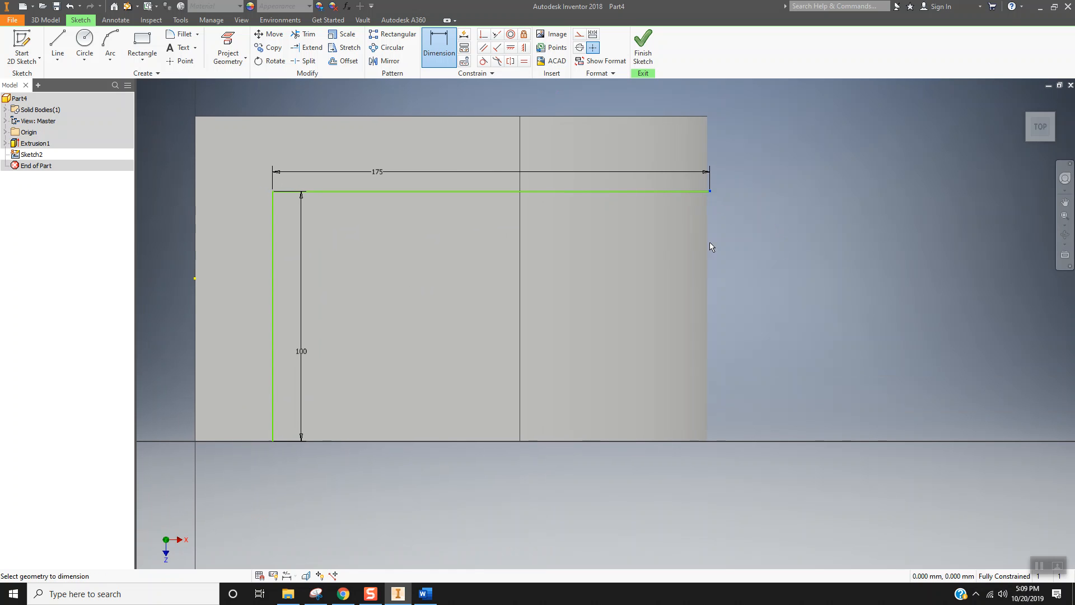
{"action": "key", "text": "l"}
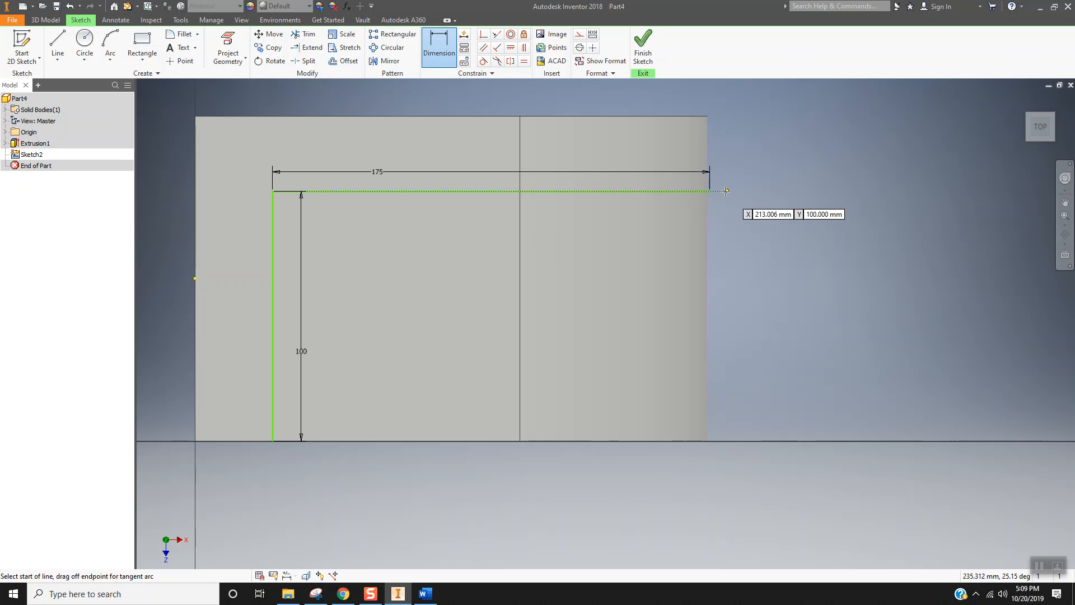
{"action": "left_click", "coordinate": [707, 191]}
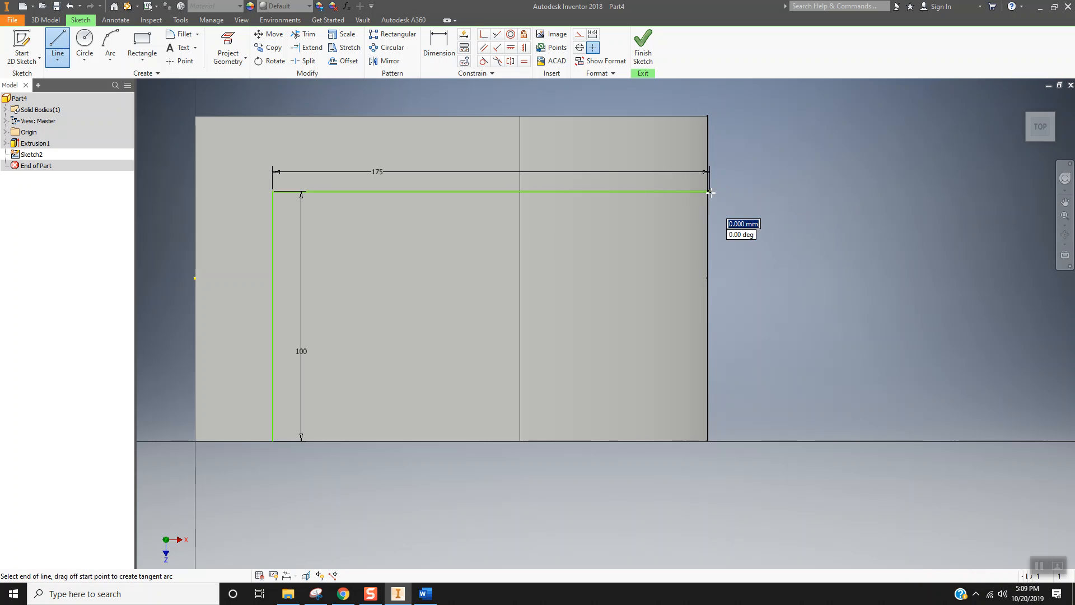
{"action": "left_click", "coordinate": [709, 442]}
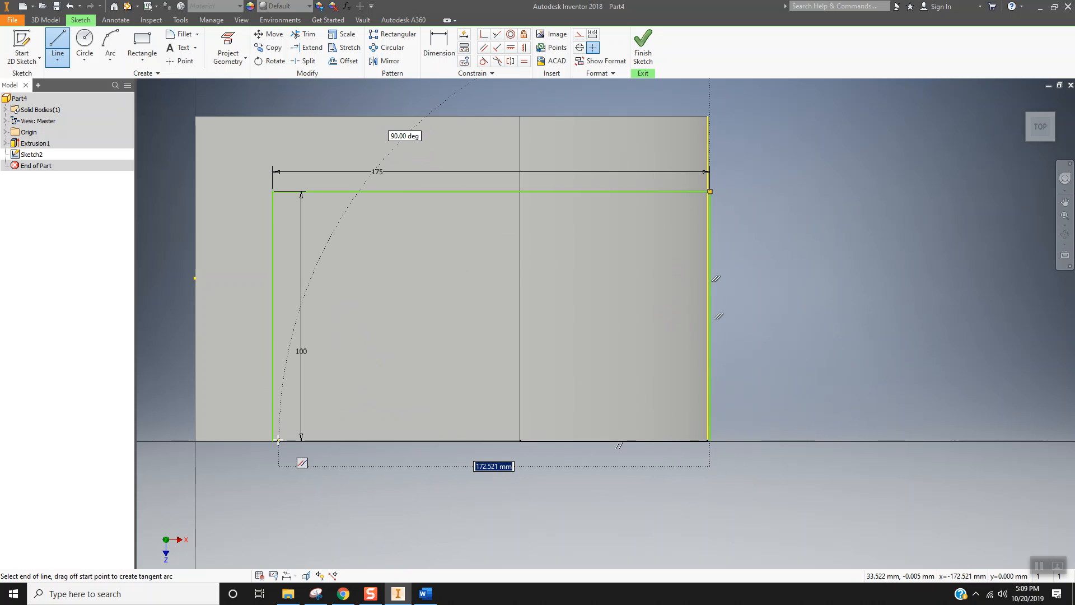
{"action": "double_click", "coordinate": [274, 441]}
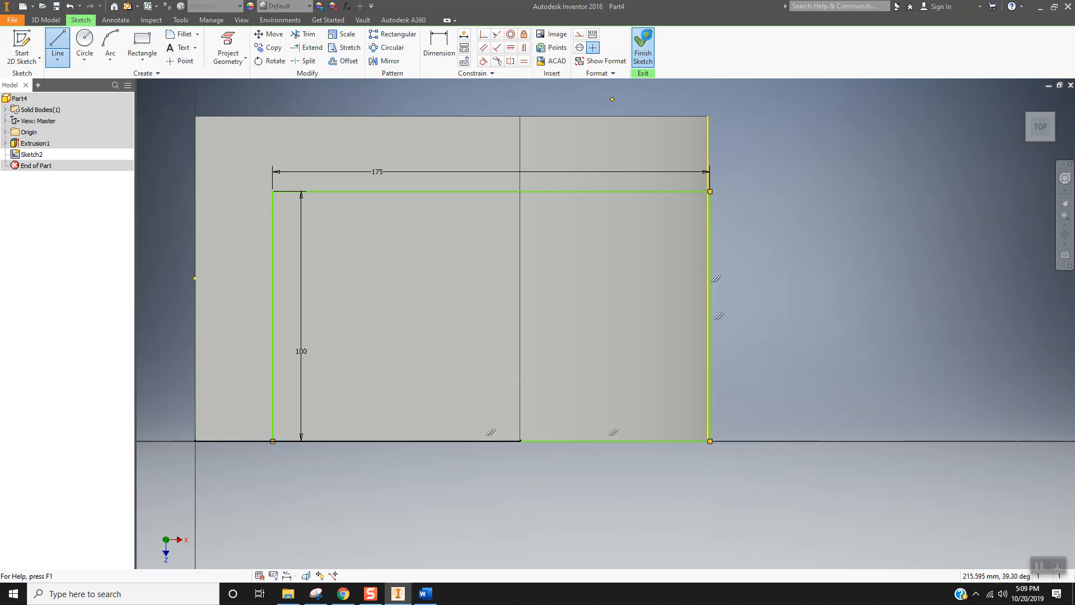
Finish the sketch and extrude the rectangle as a 156 mm cut through the block to form the L shape.
{"action": "left_click", "coordinate": [645, 45]}
{"action": "left_click", "coordinate": [58, 45]}
{"action": "left_click", "coordinate": [581, 300]}
{"action": "scroll", "coordinate": [452, 338], "scroll_direction": "up", "scroll_amount": 3}
{"action": "middle_click_drag", "start_coordinate": [453, 338], "coordinate": [553, 306]}
{"action": "left_click", "coordinate": [1026, 139]}
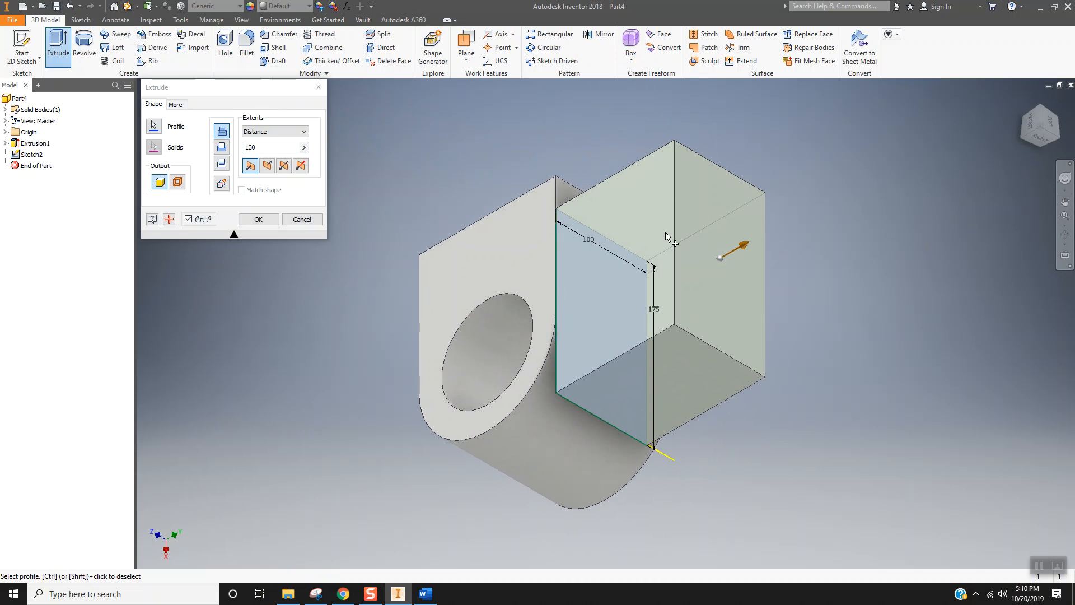
{"action": "left_click_drag", "start_coordinate": [745, 246], "coordinate": [453, 344]}
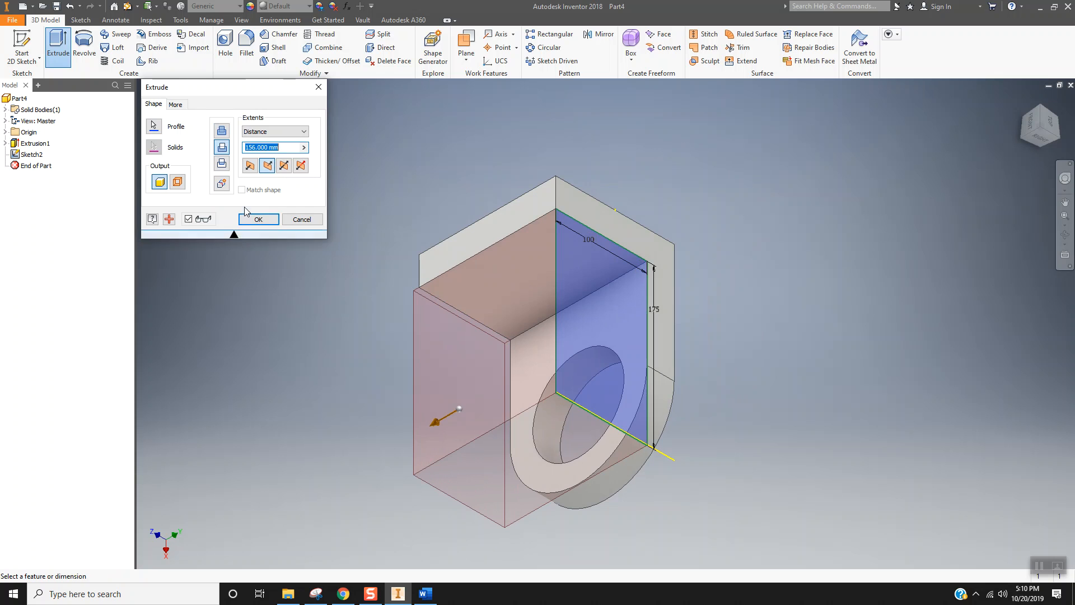
{"action": "left_click", "coordinate": [258, 219]}
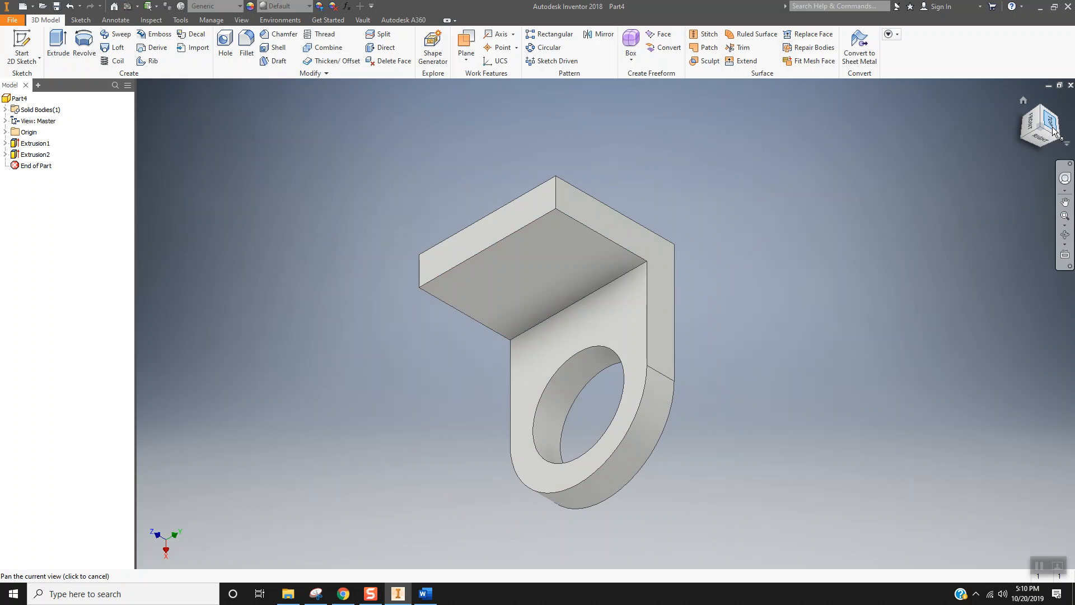
Turn the bracket through its standard views to the isometric orientation used in the Part D drawing.
{"action": "left_click", "coordinate": [1040, 110]}
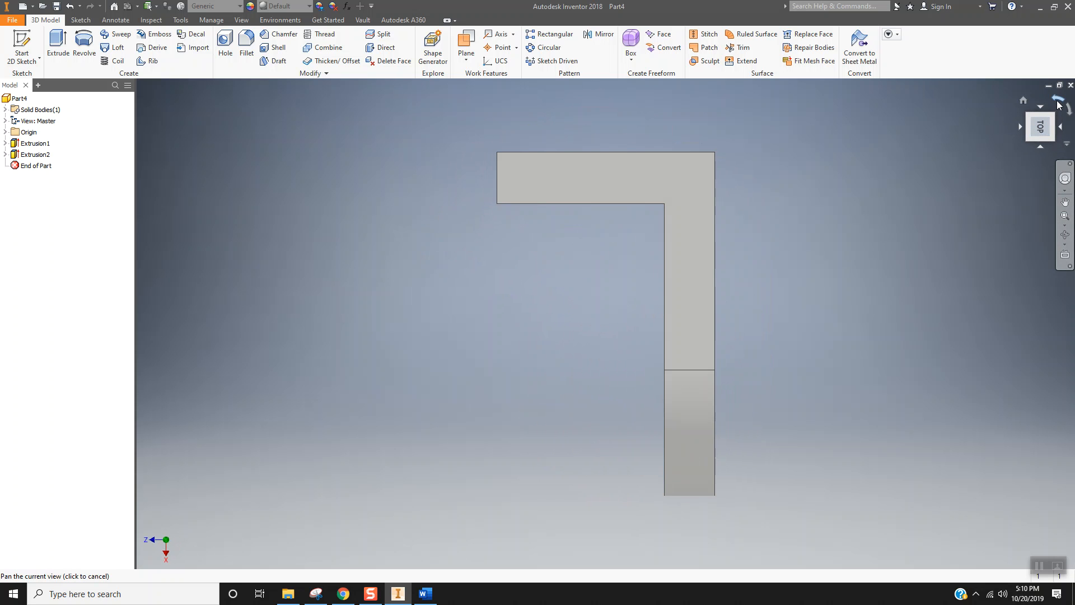
{"action": "left_click", "coordinate": [1058, 102]}
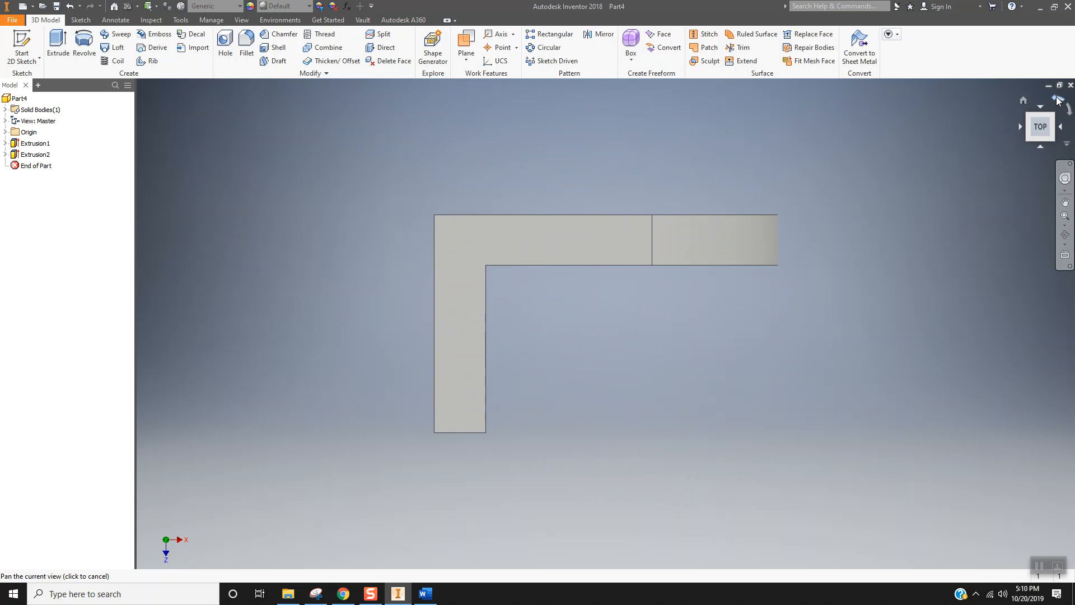
{"action": "left_click", "coordinate": [1057, 101]}
{"action": "left_click", "coordinate": [1052, 116]}
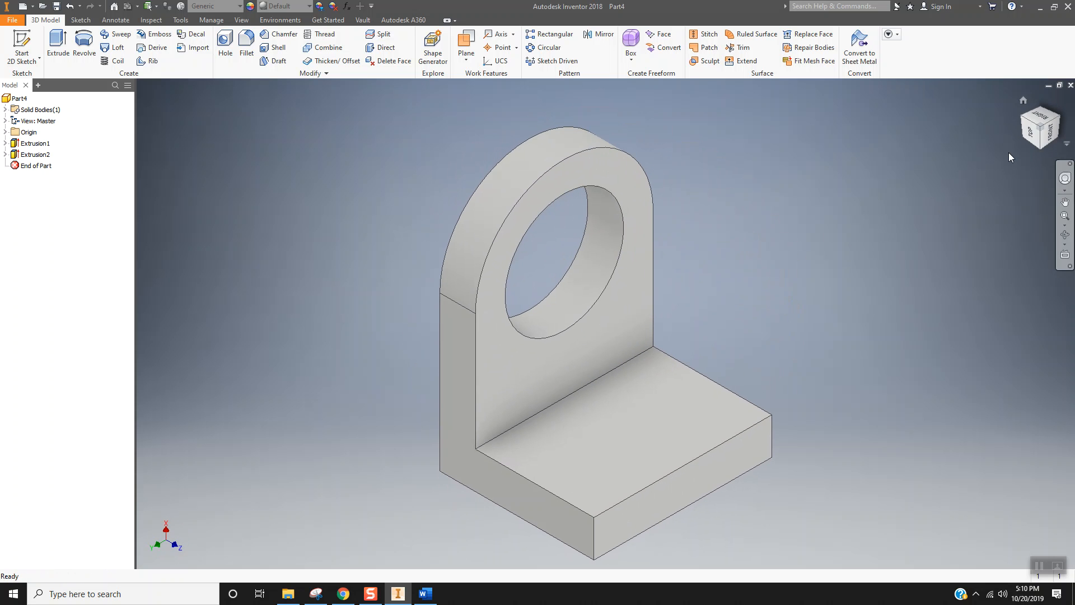
{"action": "left_click", "coordinate": [1027, 133]}
{"action": "left_click", "coordinate": [1069, 109]}
{"action": "left_click", "coordinate": [1043, 105]}
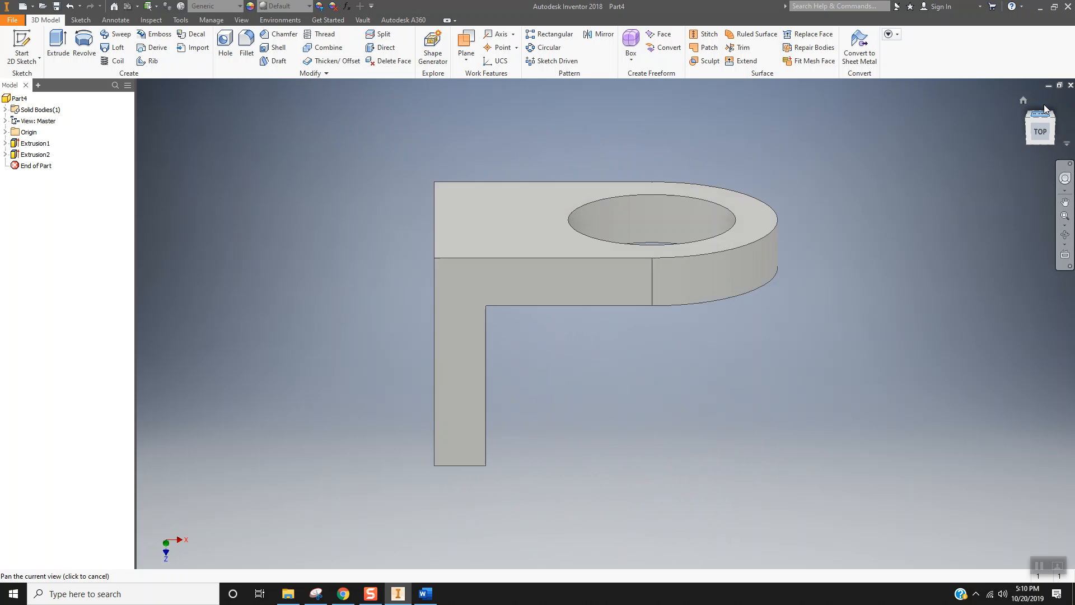
{"action": "left_click", "coordinate": [1040, 146]}
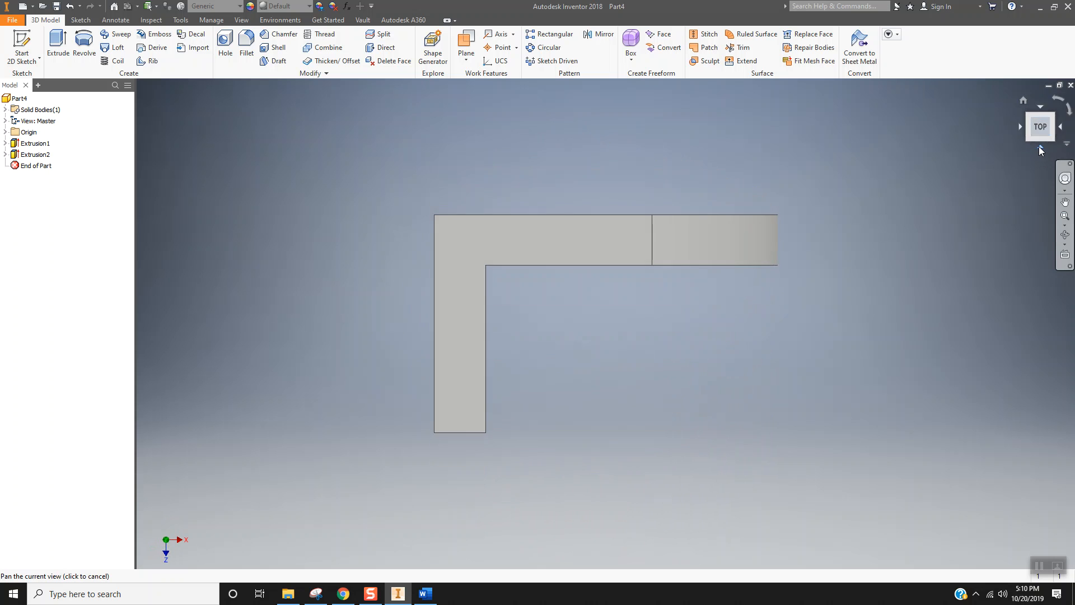
{"action": "left_click", "coordinate": [1040, 146]}
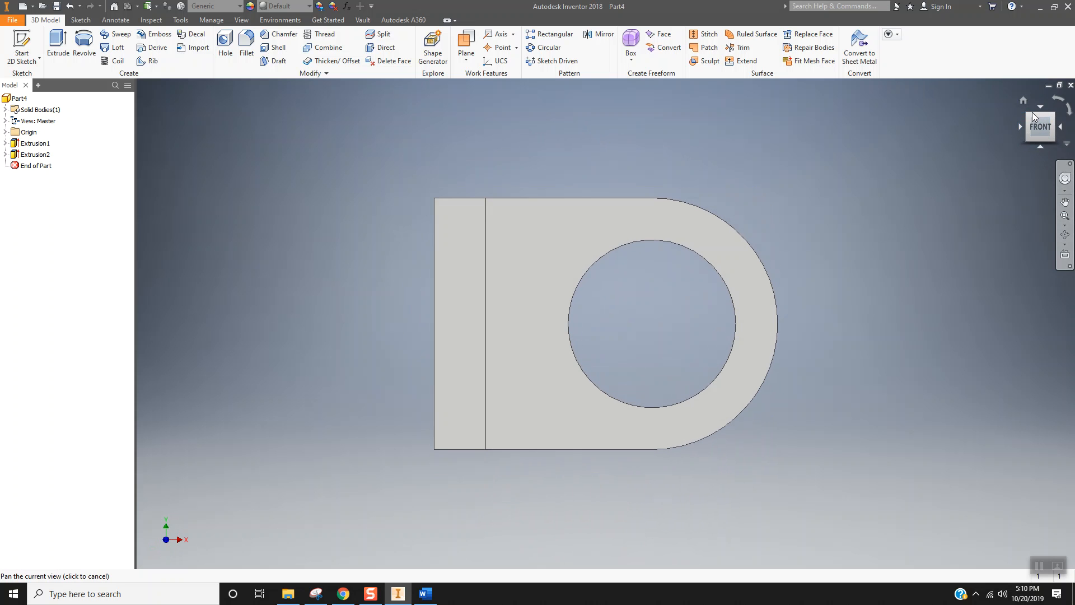
{"action": "left_click", "coordinate": [1031, 113]}
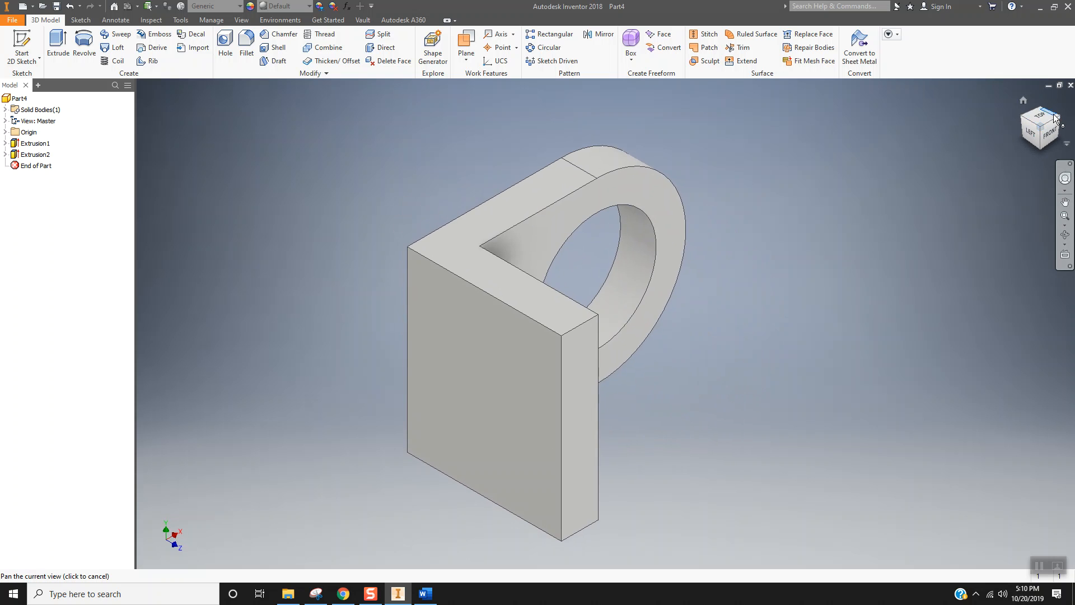
{"action": "left_click", "coordinate": [1052, 118]}
Compare the finished bracket's shape with the Part D drawing in the browser, and return to the model.
{"action": "key", "text": "alt"}
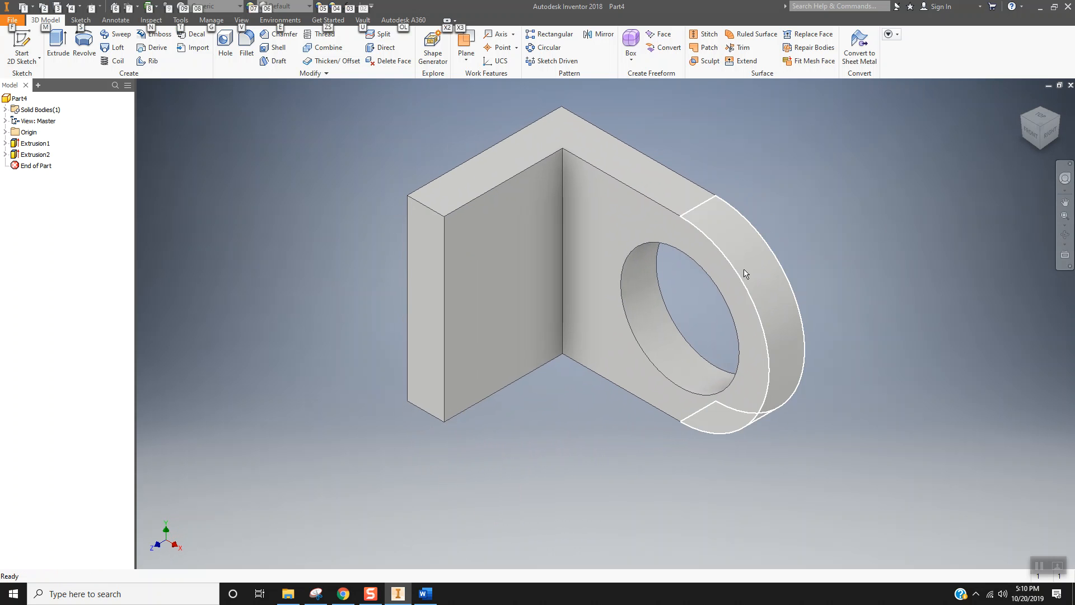
{"action": "scroll", "coordinate": [522, 439], "scroll_direction": "down", "scroll_amount": 3}
{"action": "scroll", "coordinate": [522, 439], "scroll_direction": "up", "scroll_amount": 5}
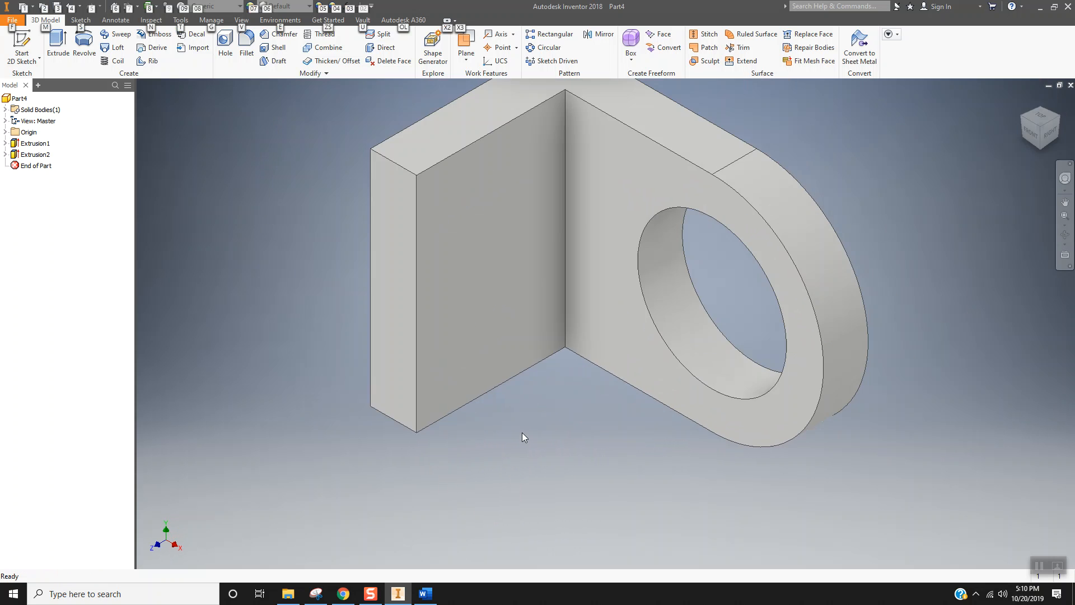
{"action": "scroll", "coordinate": [522, 437], "scroll_direction": "down", "scroll_amount": 3}
{"action": "scroll", "coordinate": [492, 413], "scroll_direction": "up", "scroll_amount": 1}
{"action": "key", "text": "alt+Tab"}
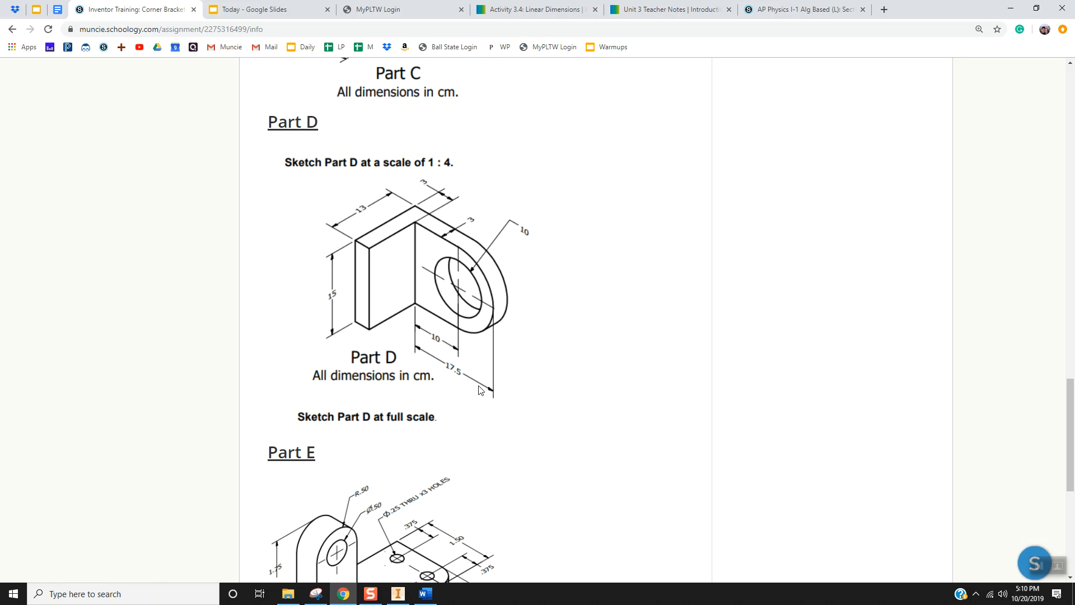
{"action": "key", "text": "alt+Tab"}
Measure the rectangular flange's upper outer edge, and check the L-shaped upper face against the holed leg's back edge.
{"action": "key", "text": "d"}
{"action": "left_click", "coordinate": [440, 217]}
{"action": "key", "text": "XF86AudioMute"}
{"action": "left_click", "coordinate": [414, 211]}
{"action": "key", "text": "m"}
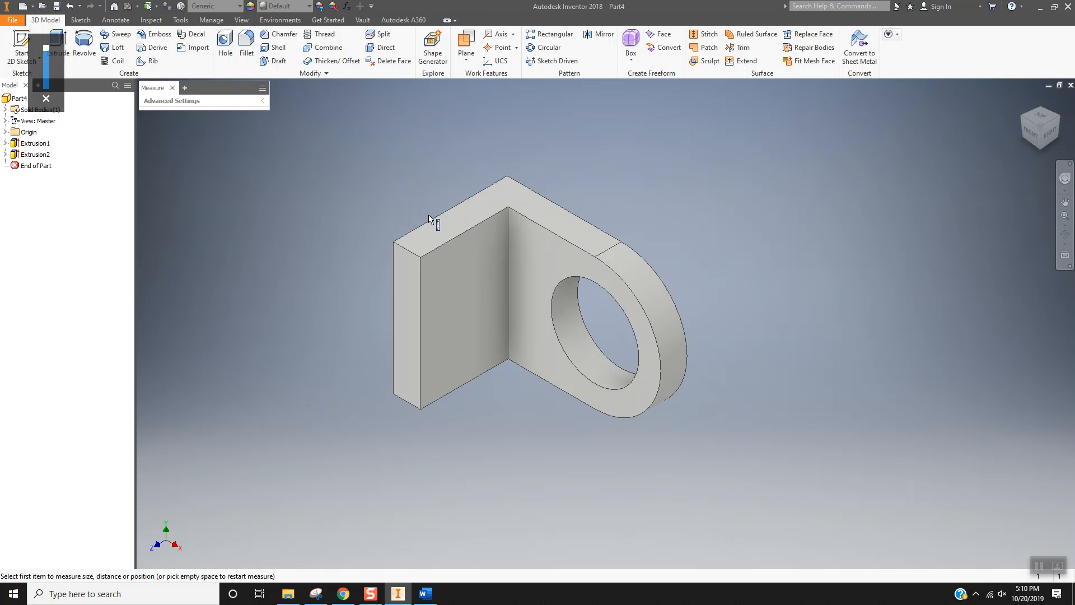
{"action": "left_click", "coordinate": [439, 217]}
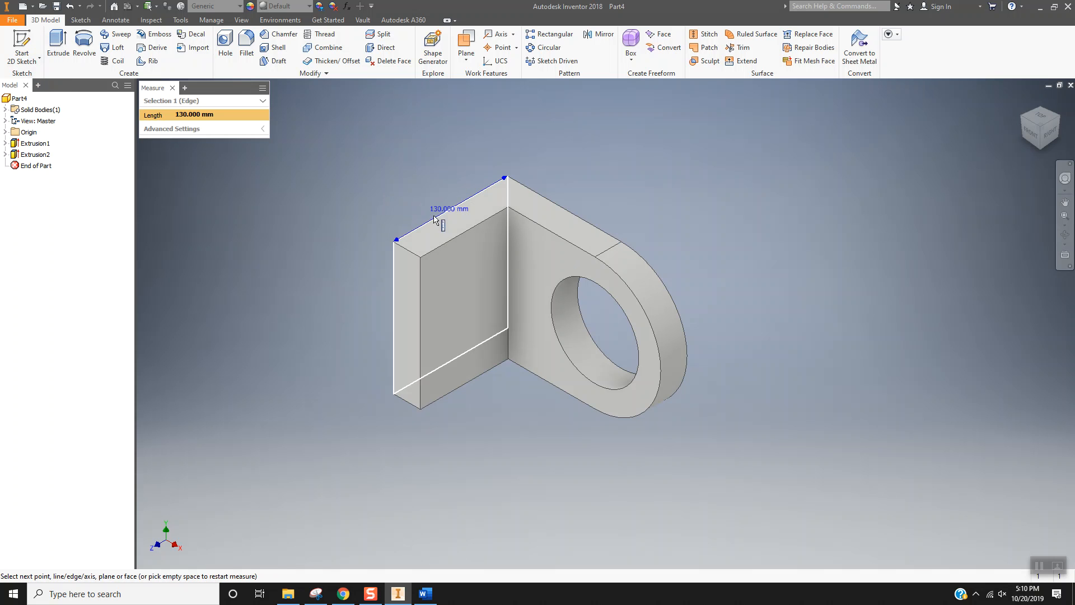
{"action": "left_click", "coordinate": [559, 214]}
{"action": "left_click", "coordinate": [558, 210]}
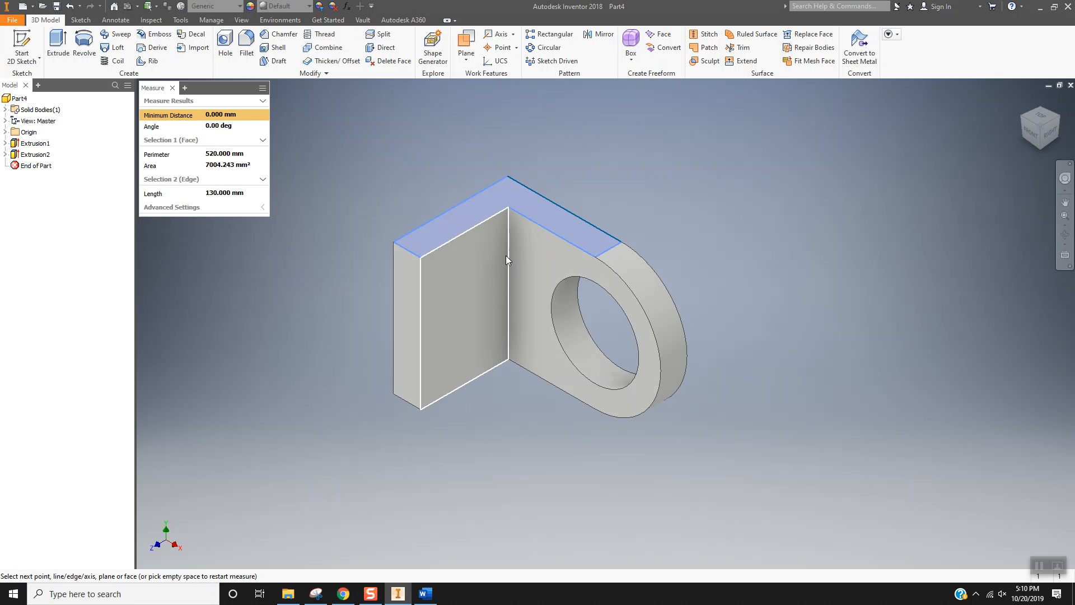
{"action": "key", "text": "Escape"}
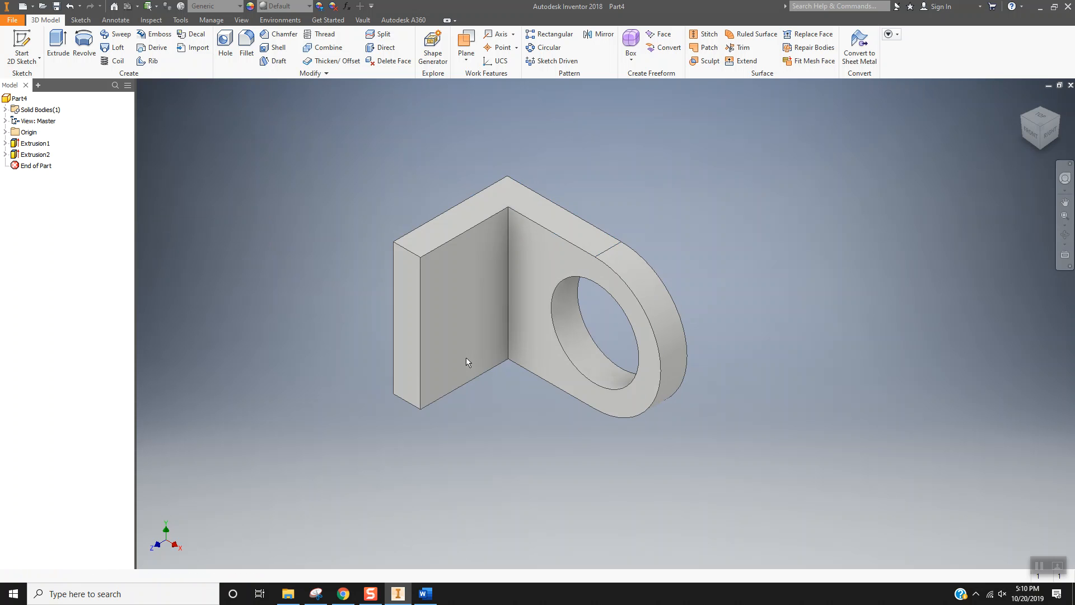
Measure the height of the rectangular flange's front vertical edge and check it against the Part D drawing.
{"action": "key", "text": "m"}
{"action": "left_click", "coordinate": [421, 342]}
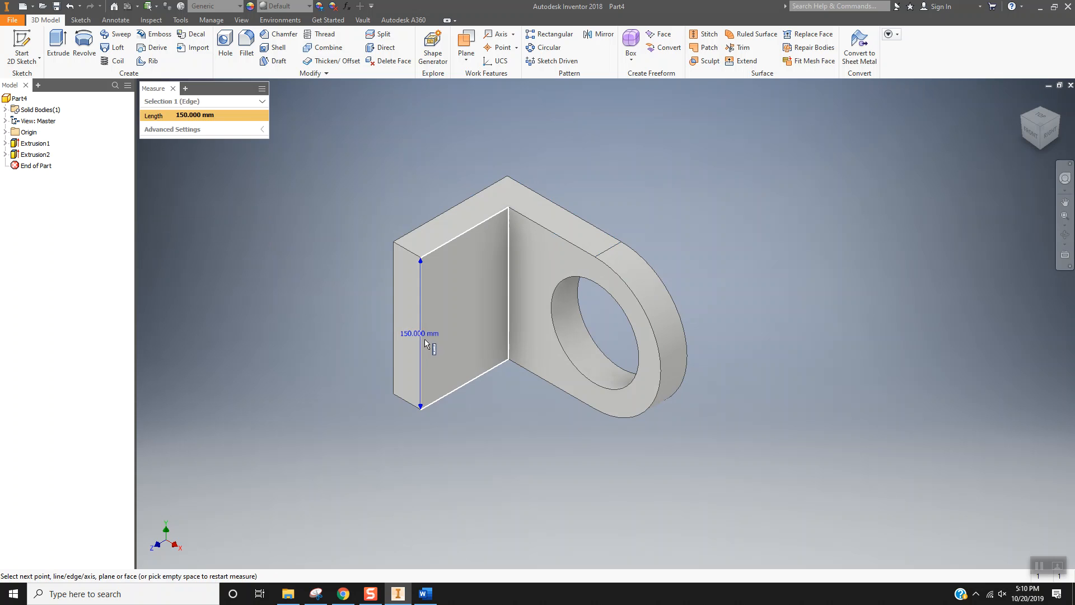
{"action": "key", "text": "alt+Tab"}
{"action": "key", "text": "alt+Tab"}
{"action": "key", "text": "Escape"}
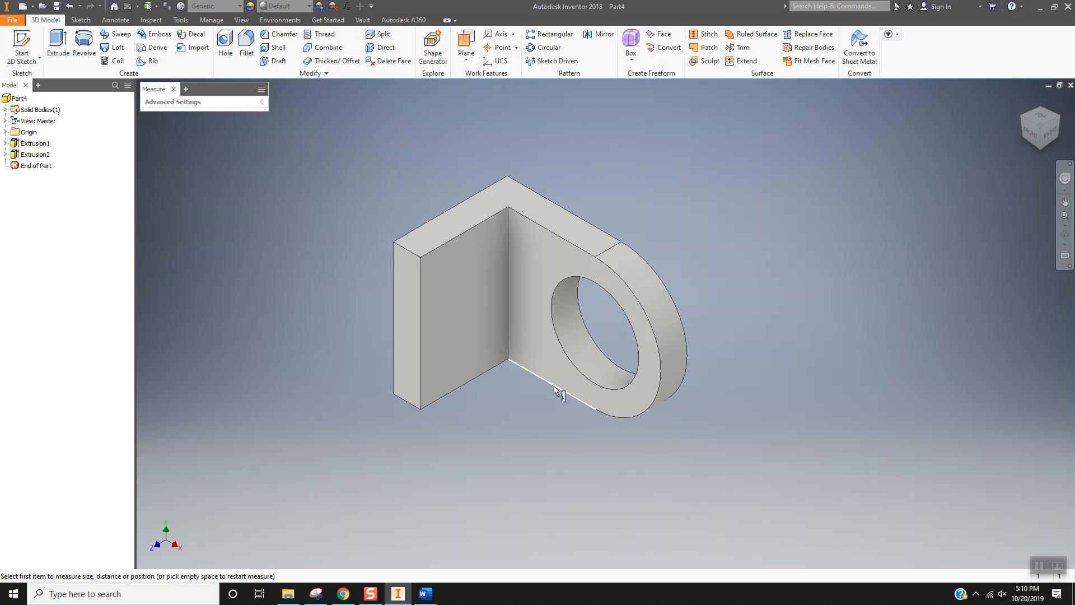
Measure the hole's diameter, check it against the Part D drawing, and leave the Measure command.
{"action": "left_click", "coordinate": [636, 338]}
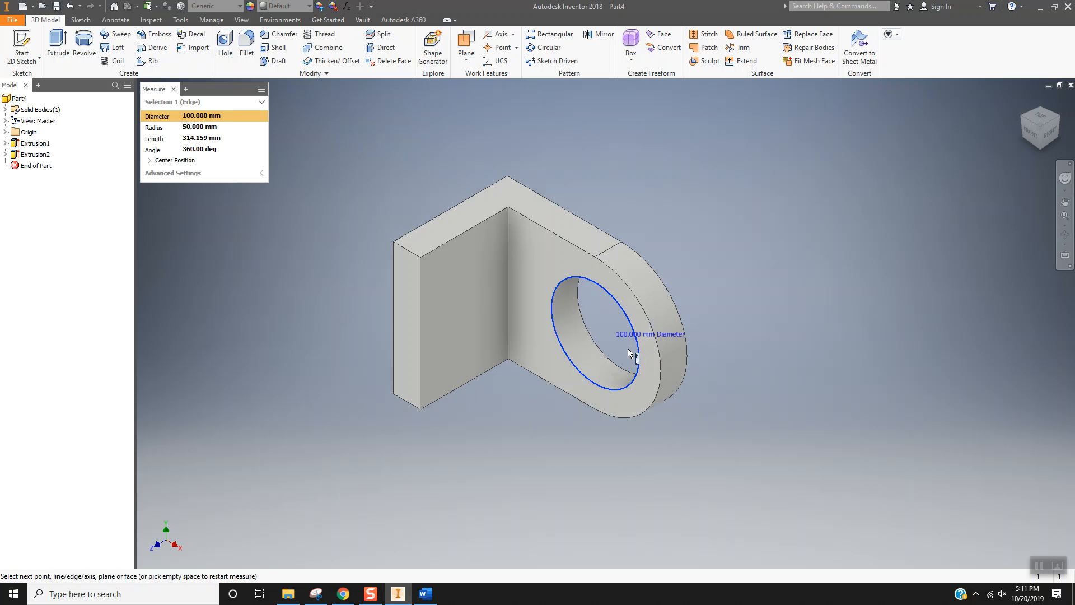
{"action": "key", "text": "alt+Tab"}
{"action": "key", "text": "alt+Tab"}
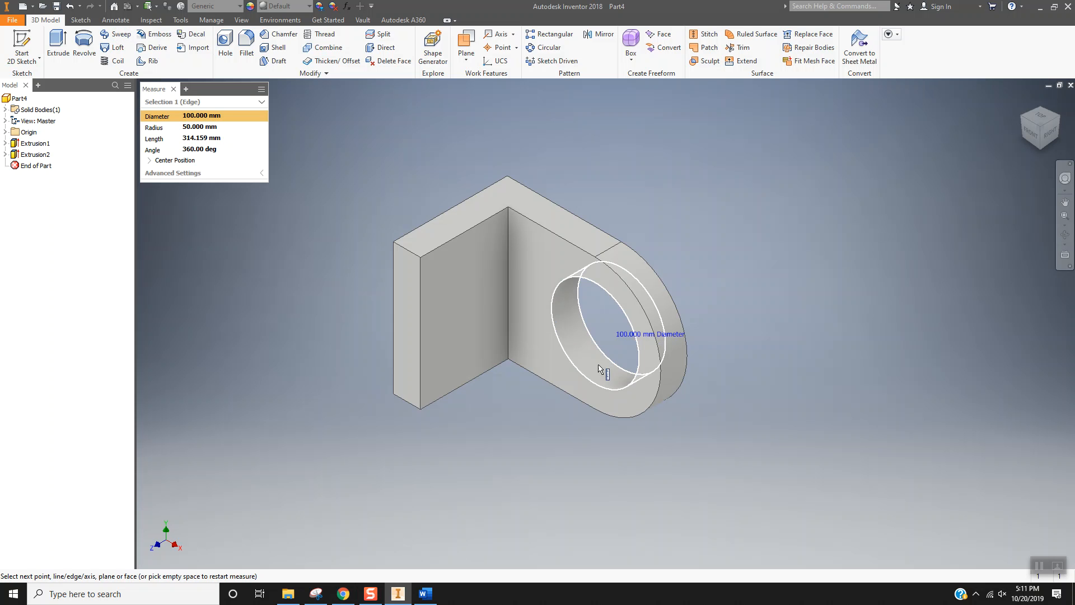
{"action": "key", "text": "Escape"}
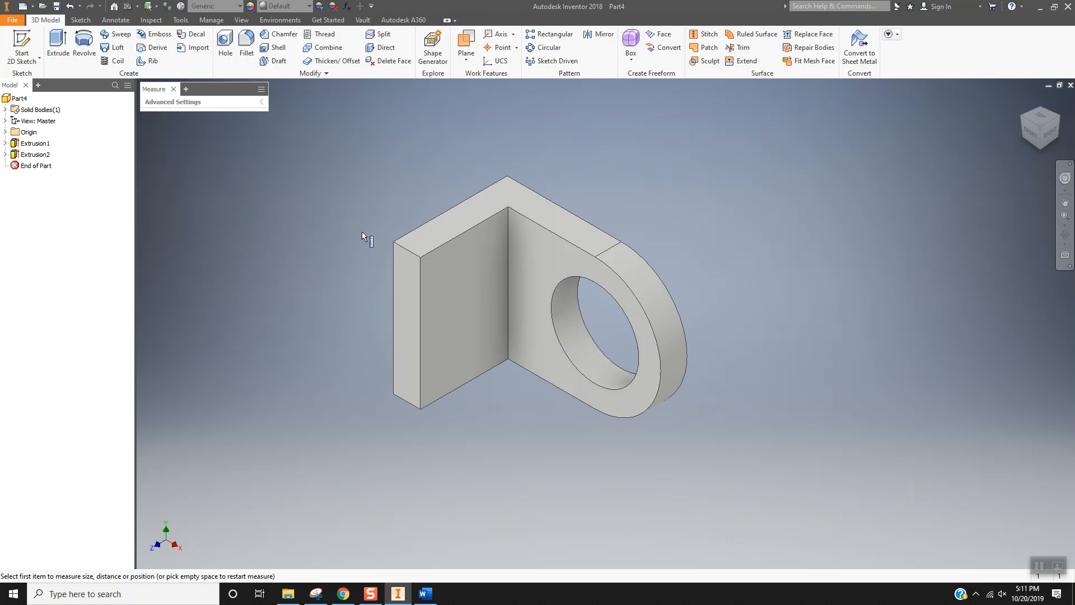
{"action": "key", "text": "Escape"}
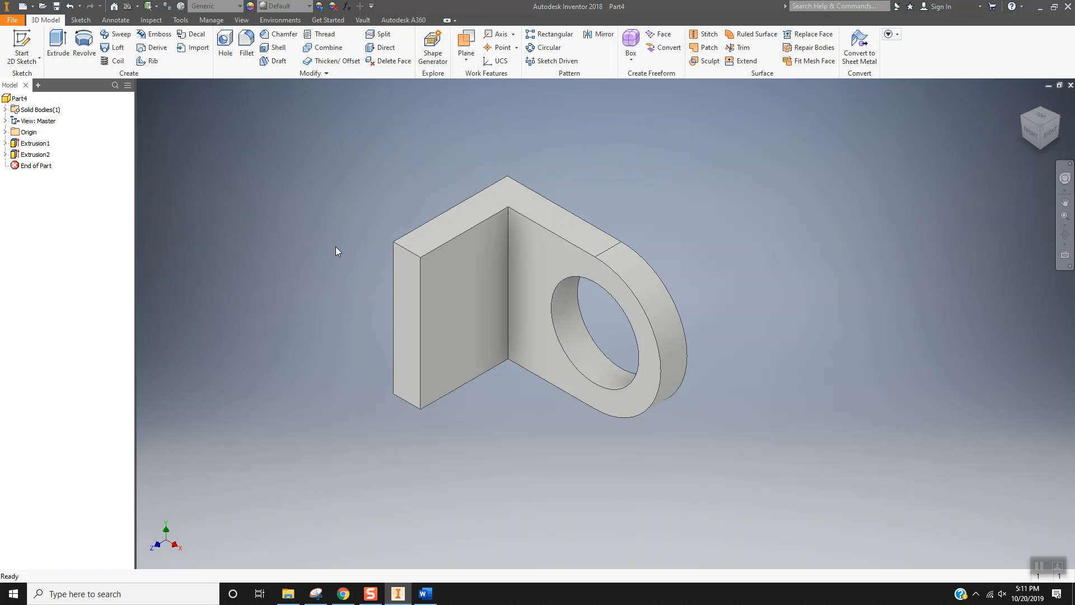
Save the part as PartD in the AW_Inventor folder and close it.
{"action": "key", "text": "ctrl+s"}
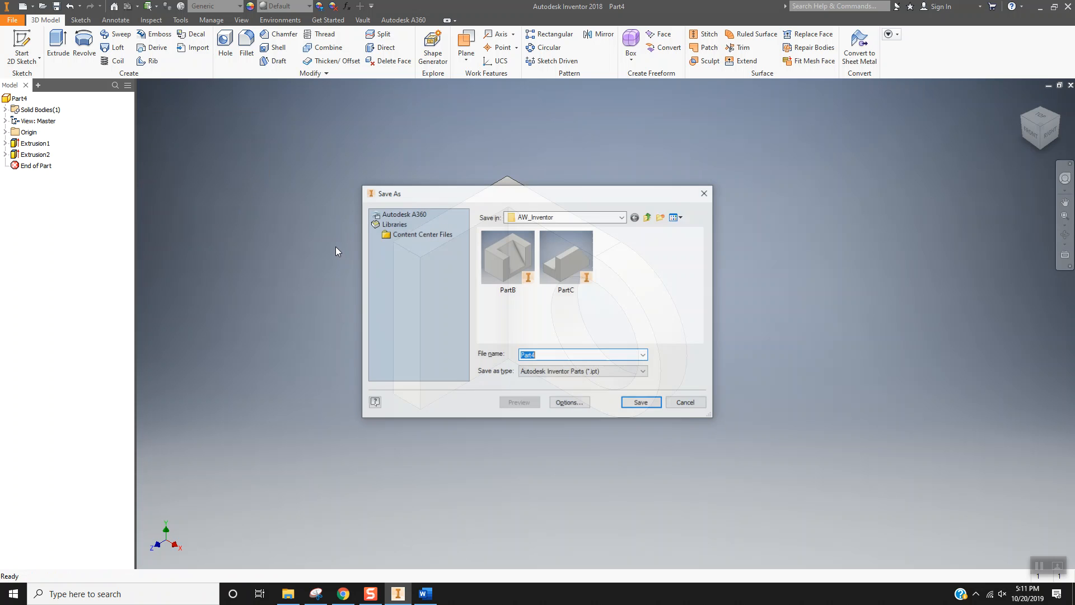
{"action": "type", "text": "Part"}
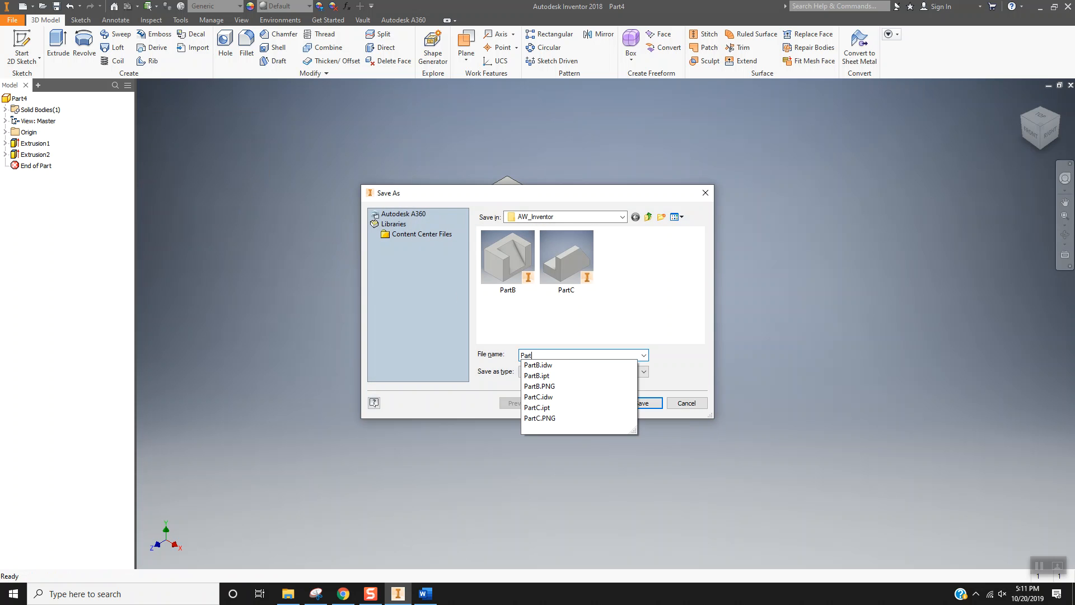
{"action": "type", "text": "D"}
{"action": "key", "text": "Return"}
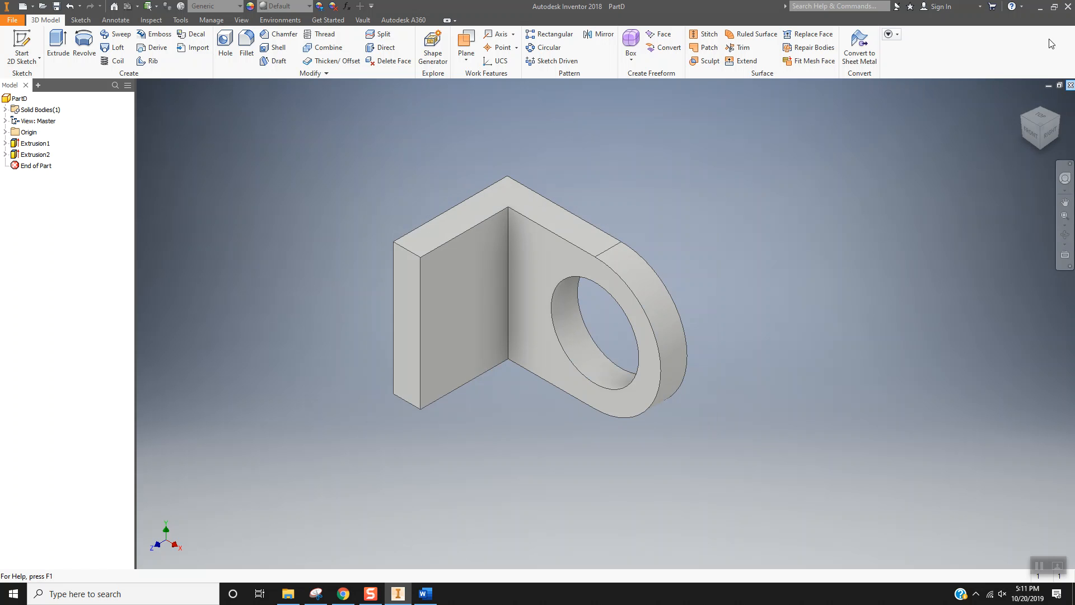
{"action": "left_click", "coordinate": [1070, 86]}
Create a new drawing from the metric MCHS_IED_Title_Block.idw template with PART D as the project title.
{"action": "left_click", "coordinate": [13, 42]}
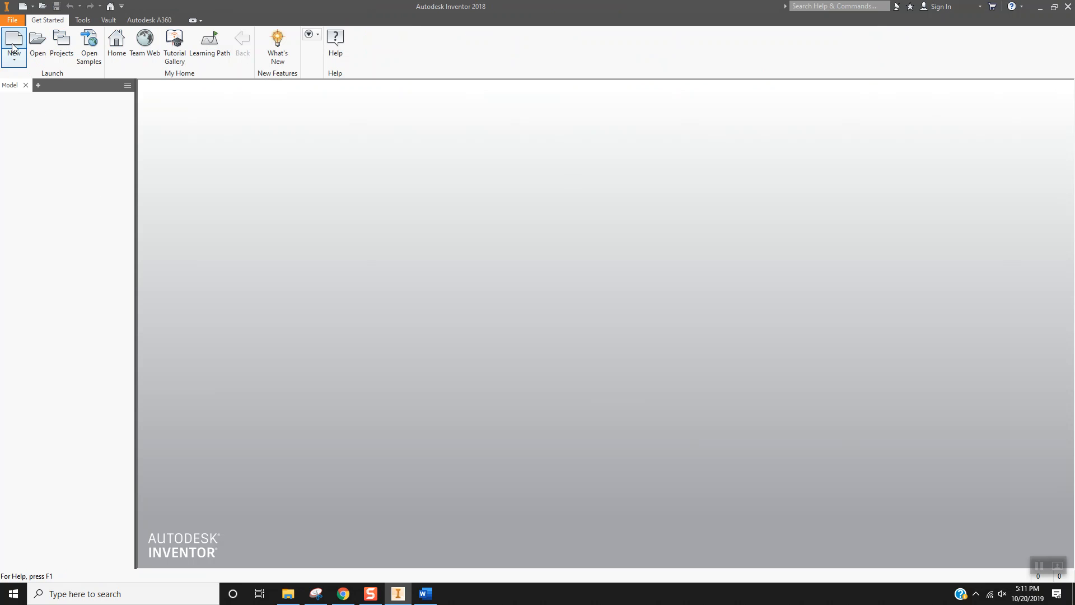
{"action": "scroll", "coordinate": [585, 377], "scroll_direction": "down", "scroll_amount": 3}
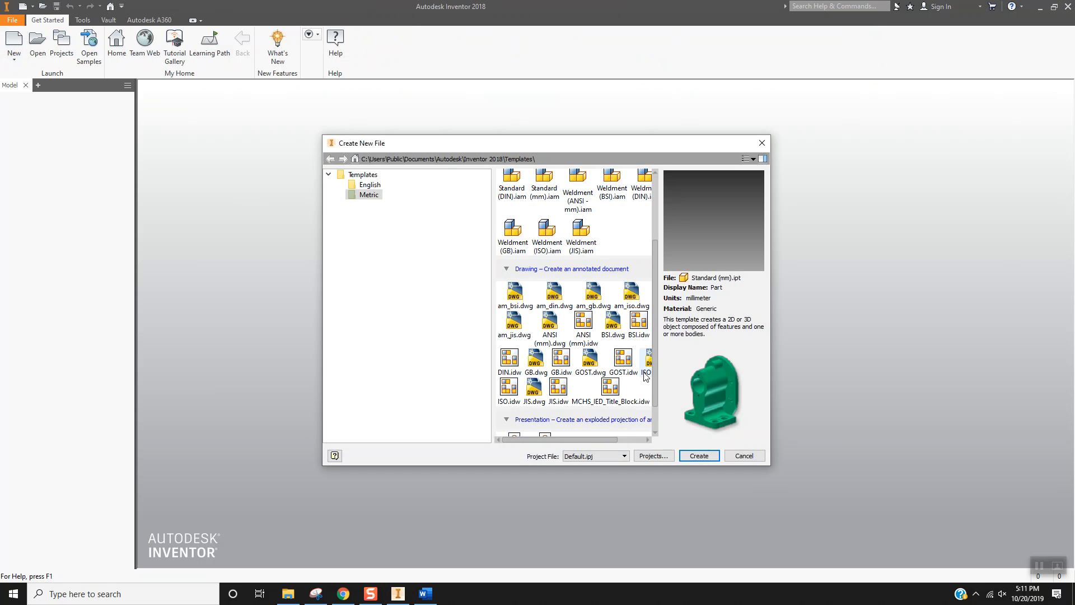
{"action": "double_click", "coordinate": [608, 392]}
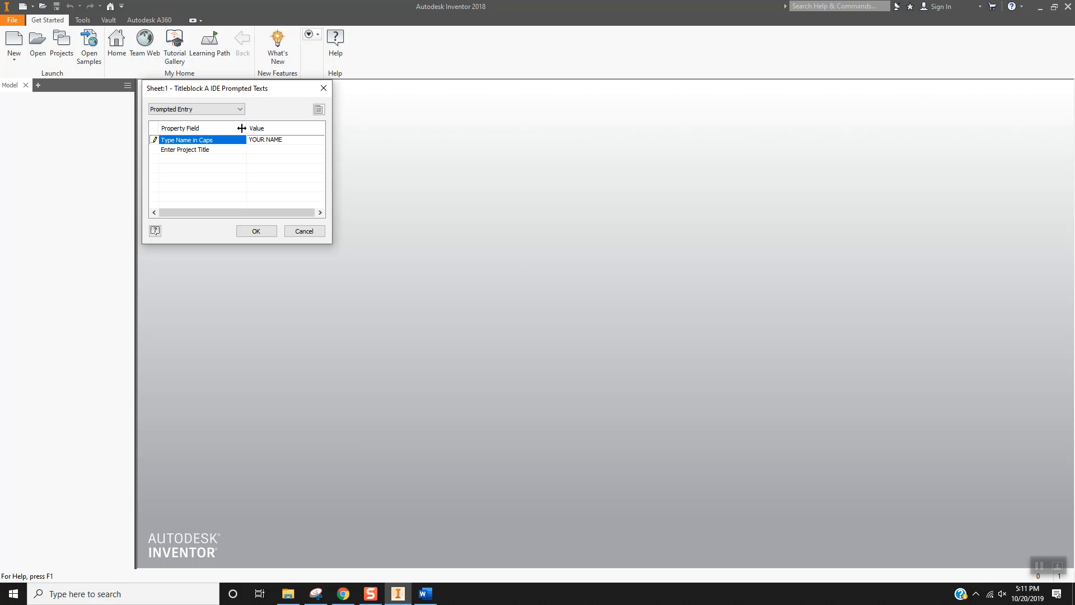
{"action": "key", "text": "Return"}
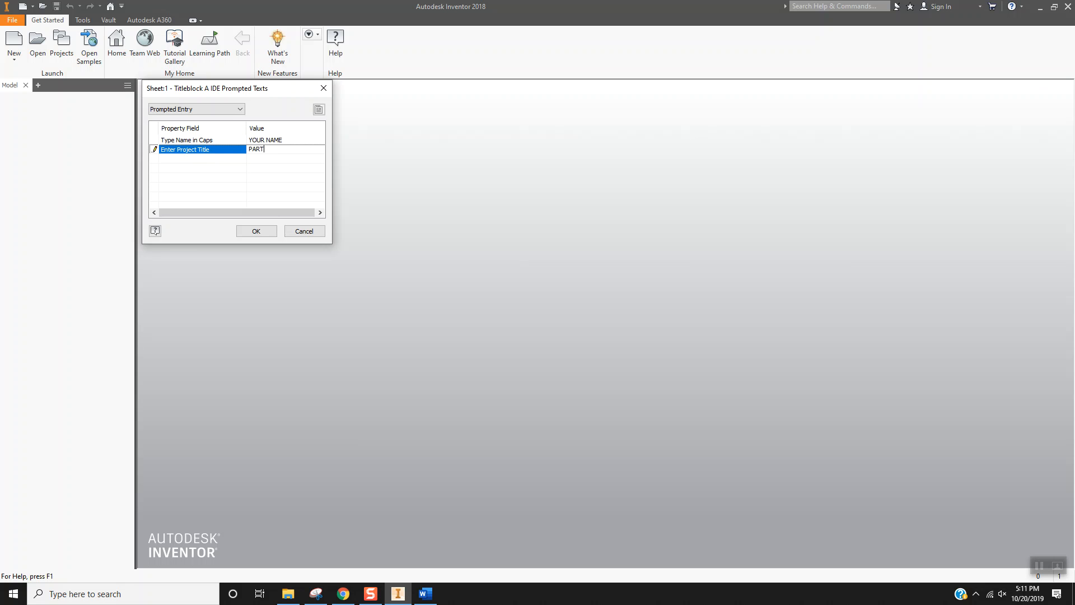
{"action": "key", "text": "Return"}
{"action": "left_click", "coordinate": [253, 232]}
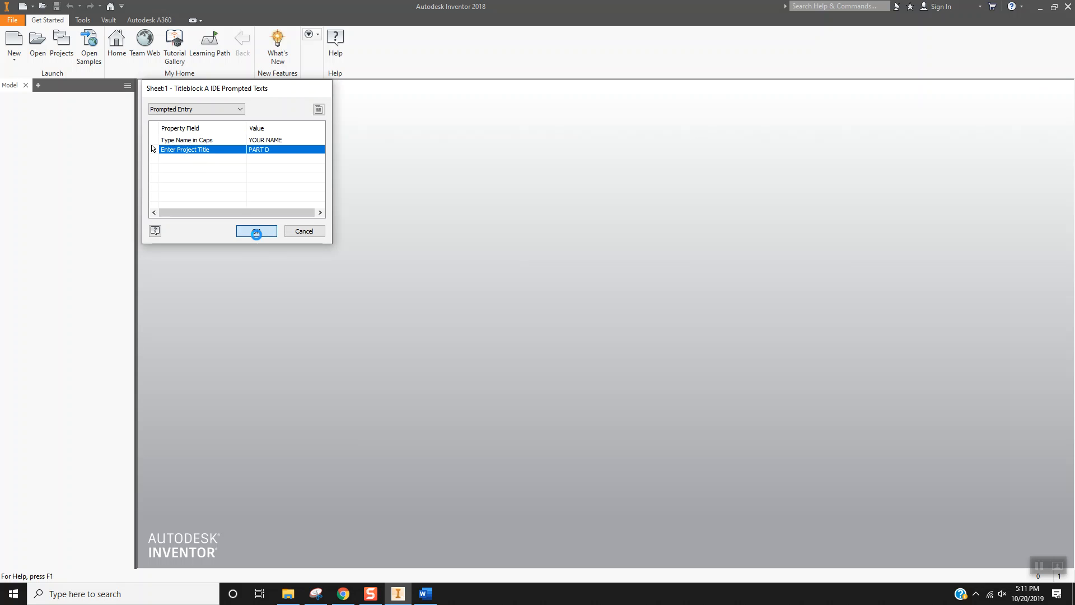
Try a 1/4-scale base view of PartD facing the holed leg, with projected views beside and above it.
{"action": "left_click", "coordinate": [11, 40]}
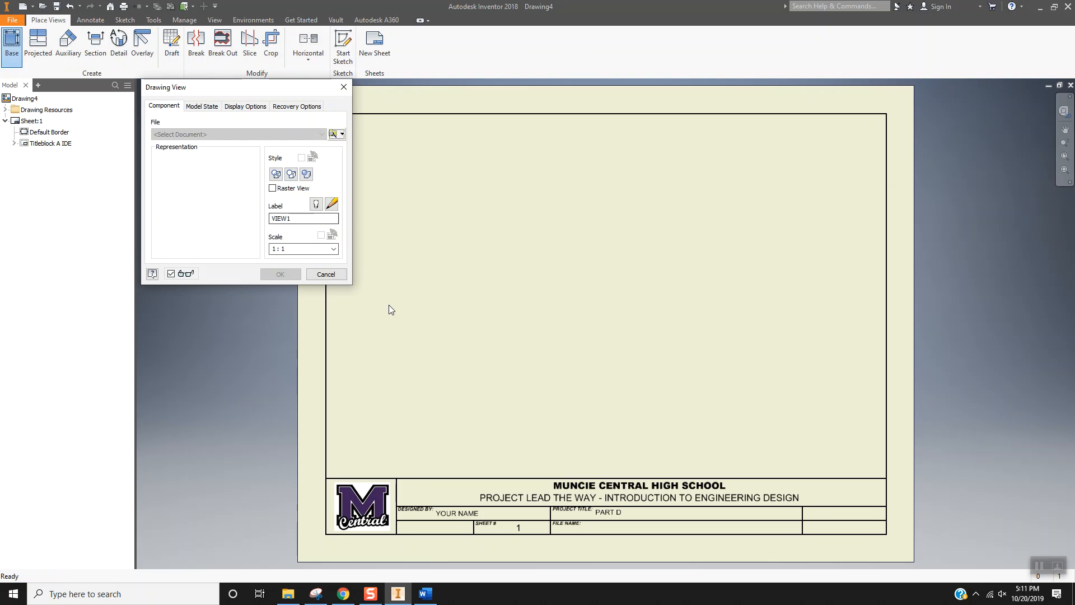
{"action": "left_click", "coordinate": [333, 135]}
{"action": "left_click", "coordinate": [324, 147]}
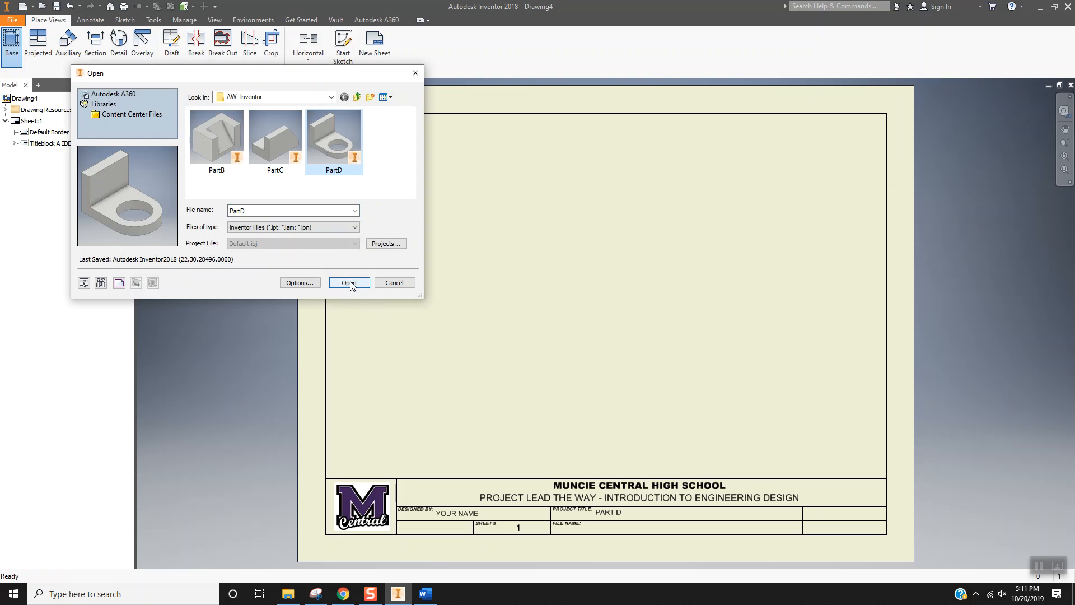
{"action": "left_click", "coordinate": [349, 283]}
{"action": "left_click", "coordinate": [432, 361]}
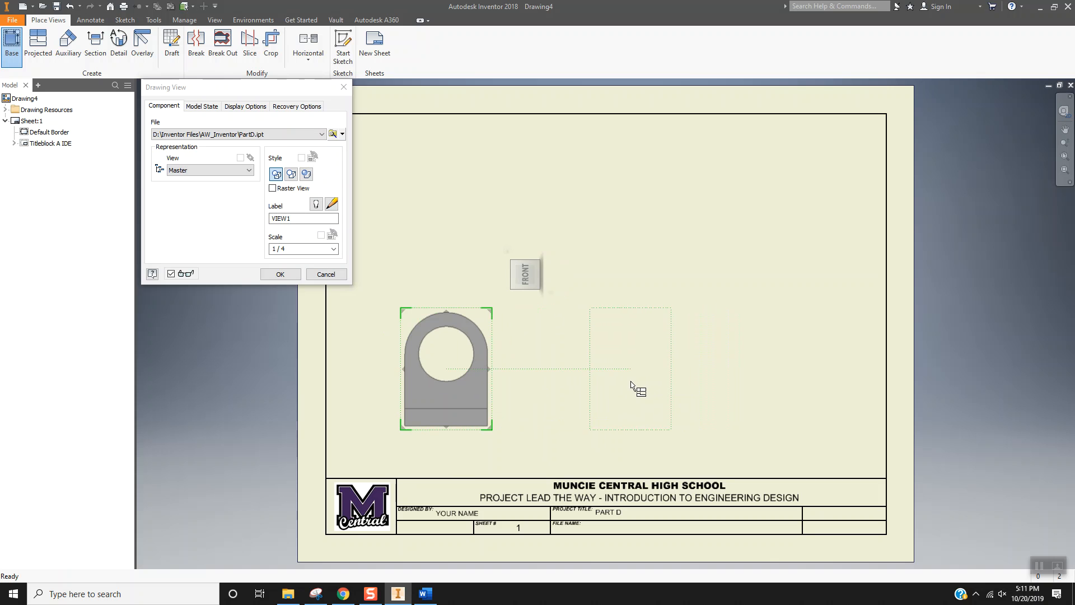
{"action": "left_click", "coordinate": [631, 385]}
{"action": "left_click", "coordinate": [439, 174]}
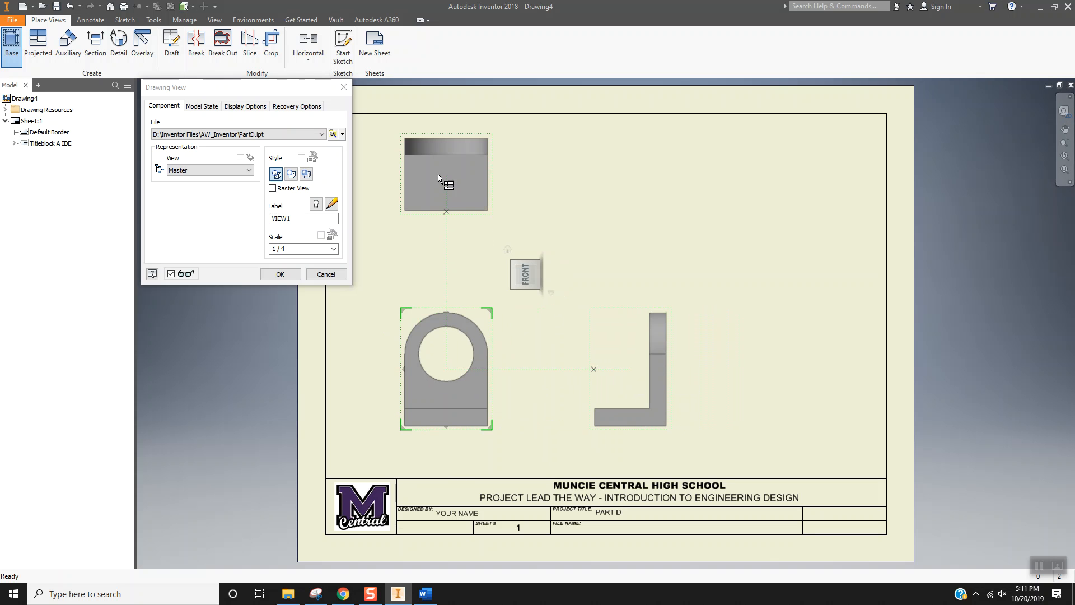
{"action": "left_click", "coordinate": [280, 275]}
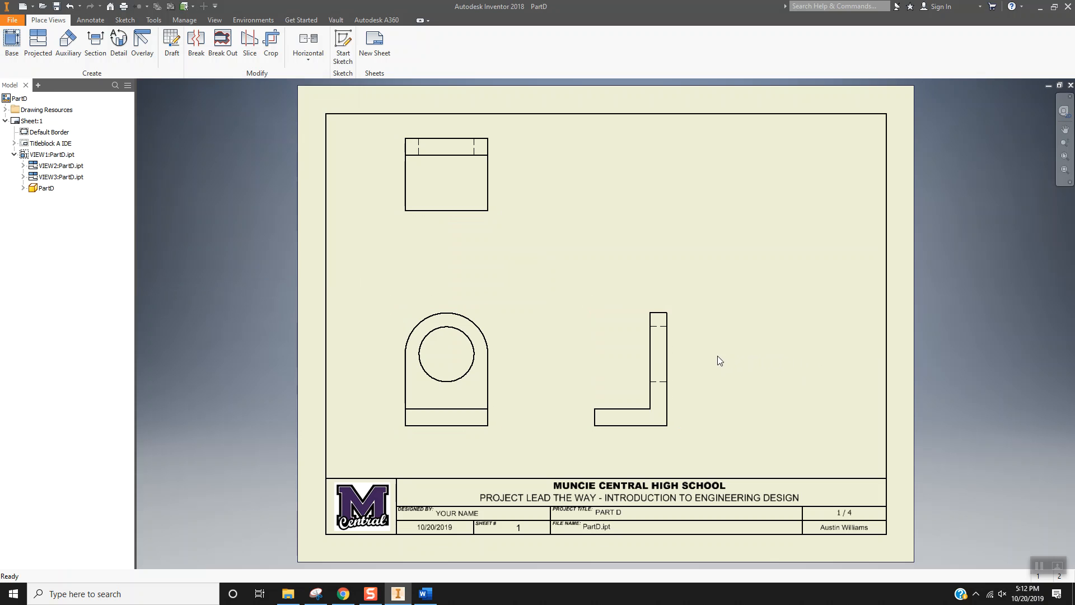
Undo the placement of the PartD views on the drawing sheet.
{"action": "key", "text": "ctrl+z"}
{"action": "key", "text": "ctrl+z"}
{"action": "key", "text": "ctrl+z"}
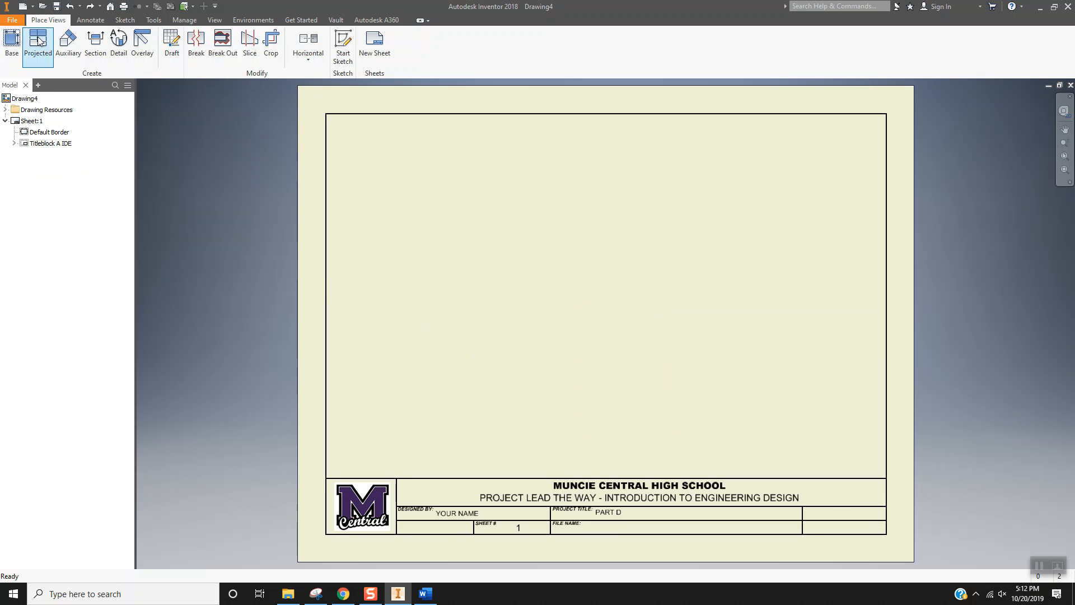
Place a 1/4-scale base view of PartD in the sheet's lower left, turned to show an upright L-shaped profile.
{"action": "left_click", "coordinate": [11, 45]}
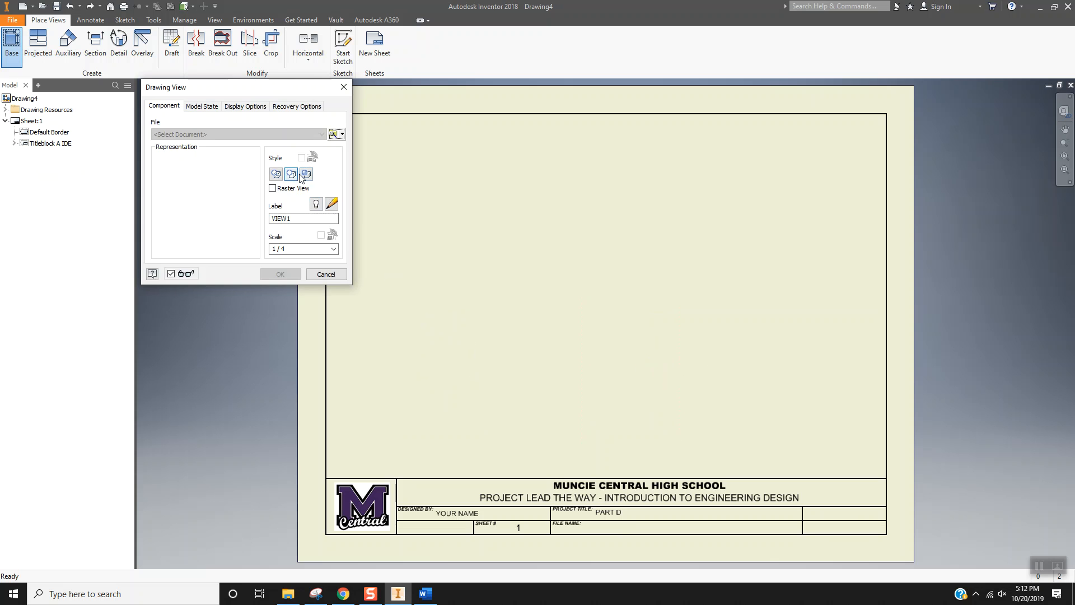
{"action": "left_click", "coordinate": [333, 134]}
{"action": "left_click", "coordinate": [338, 147]}
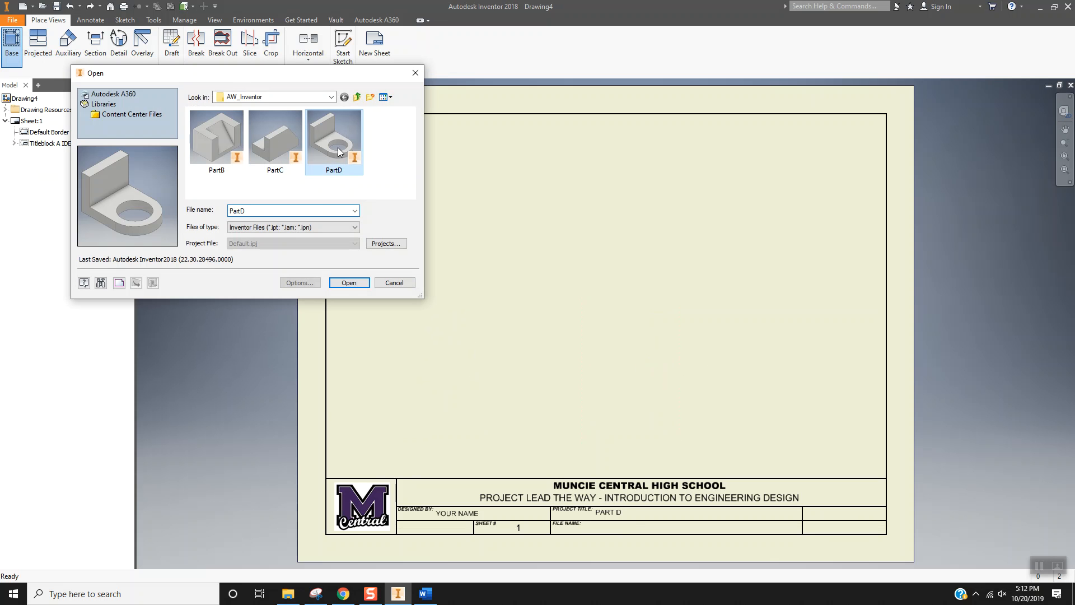
{"action": "double_click", "coordinate": [351, 163]}
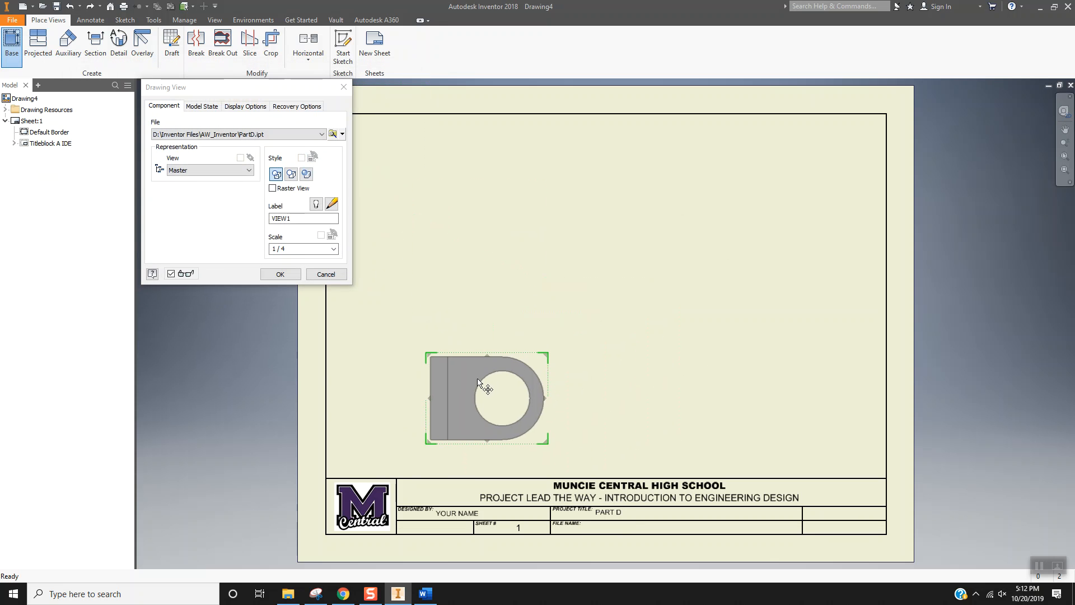
{"action": "left_click", "coordinate": [587, 283]}
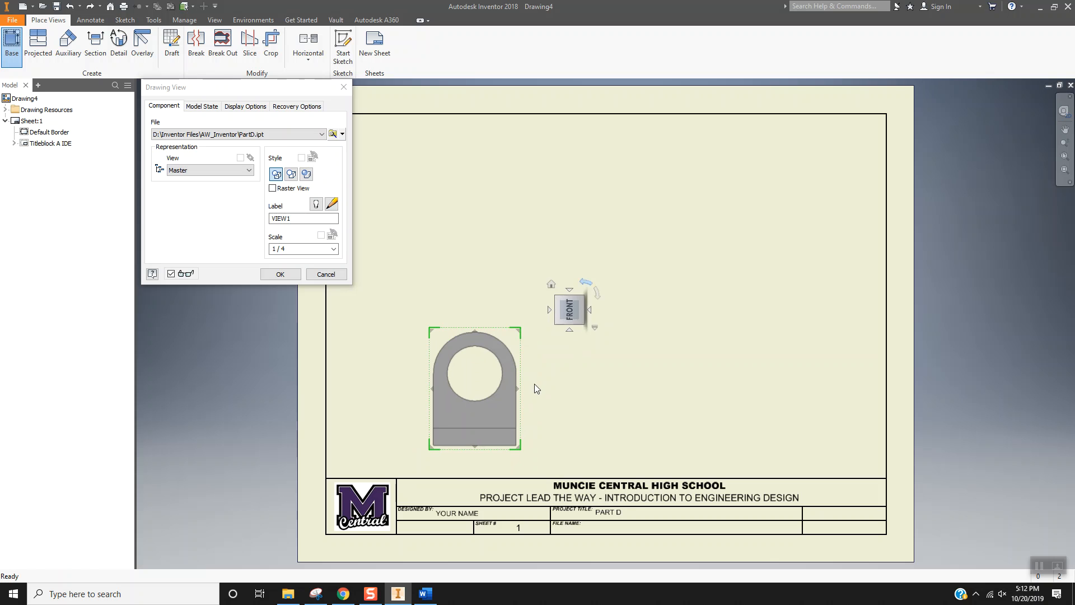
{"action": "left_click", "coordinate": [574, 295]}
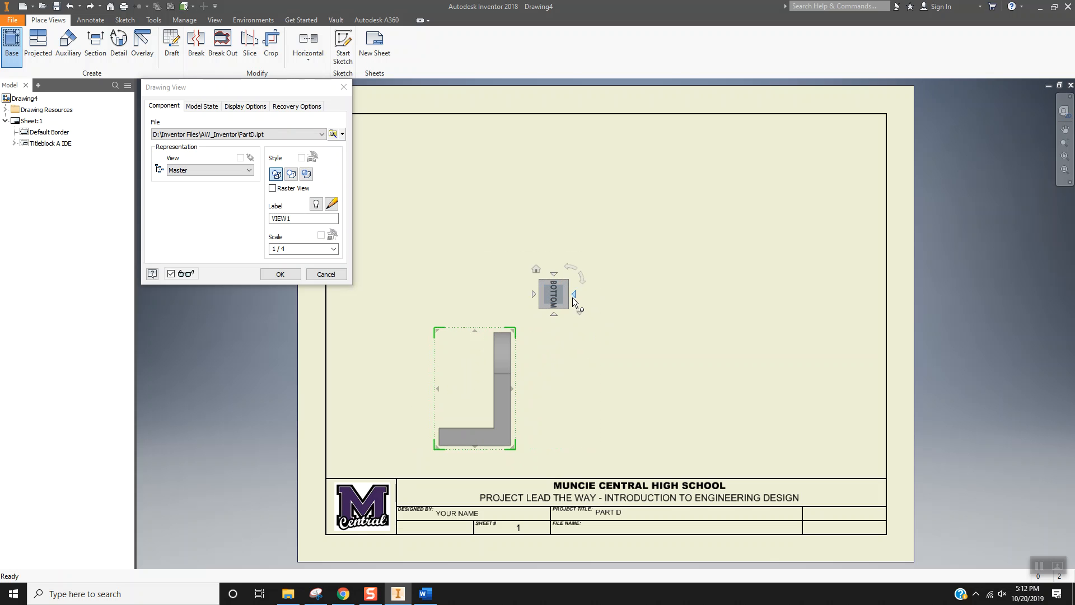
{"action": "left_click", "coordinate": [533, 294]}
{"action": "left_click", "coordinate": [533, 295]}
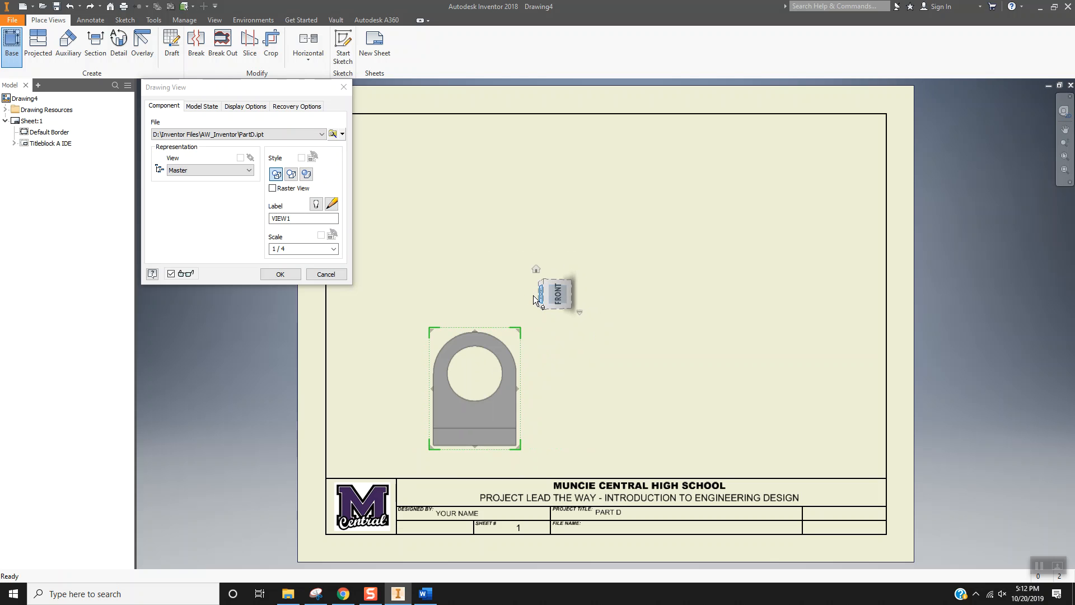
{"action": "left_click_drag", "start_coordinate": [493, 400], "coordinate": [446, 387]}
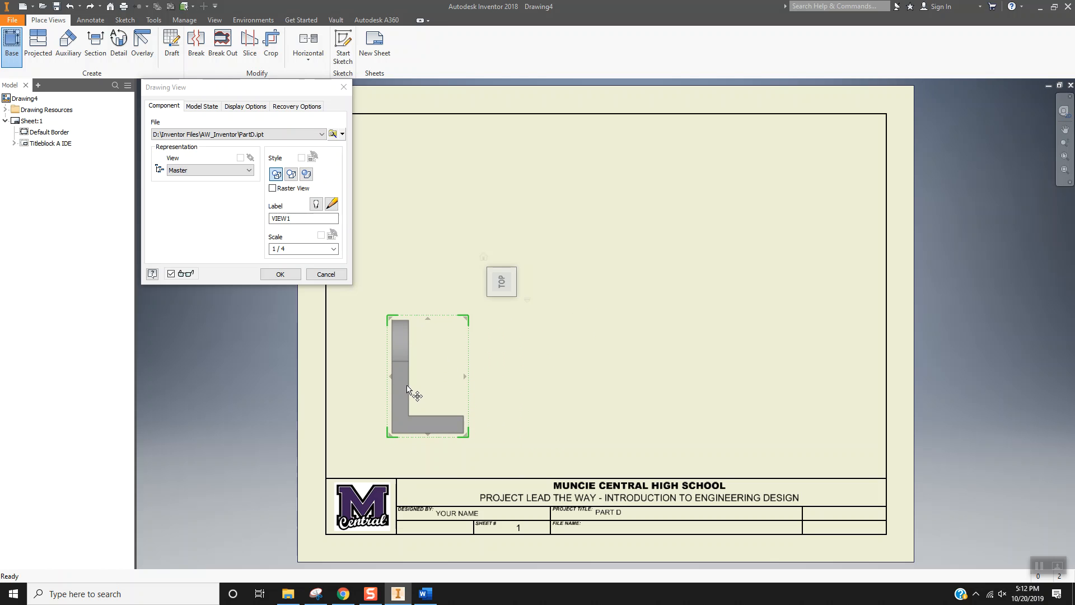
Project a side view to the right of the L-shaped base view and a top view above it.
{"action": "left_click", "coordinate": [645, 391]}
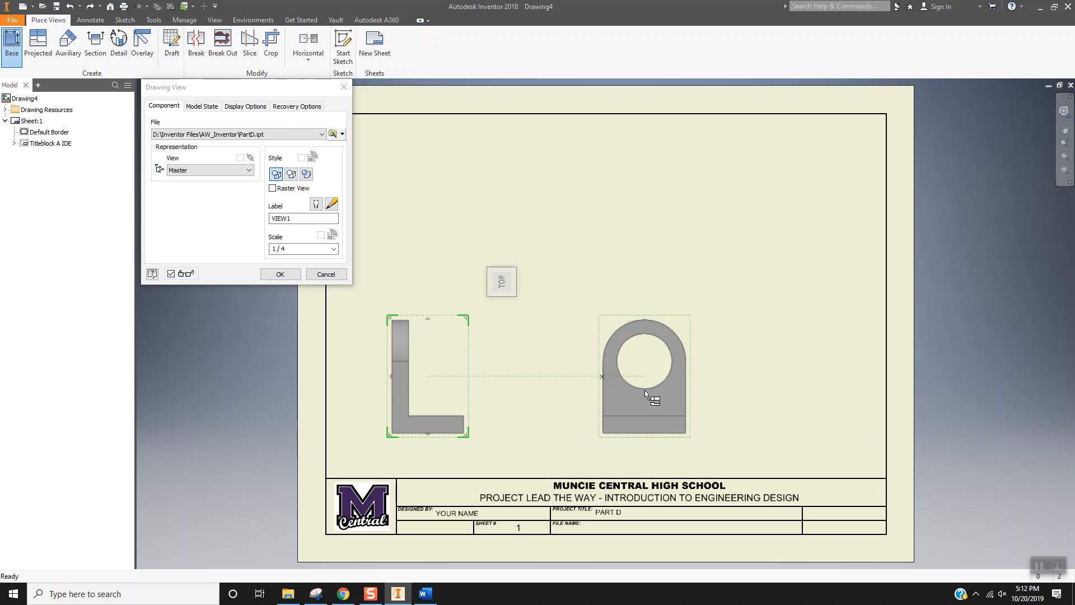
{"action": "left_click", "coordinate": [440, 193]}
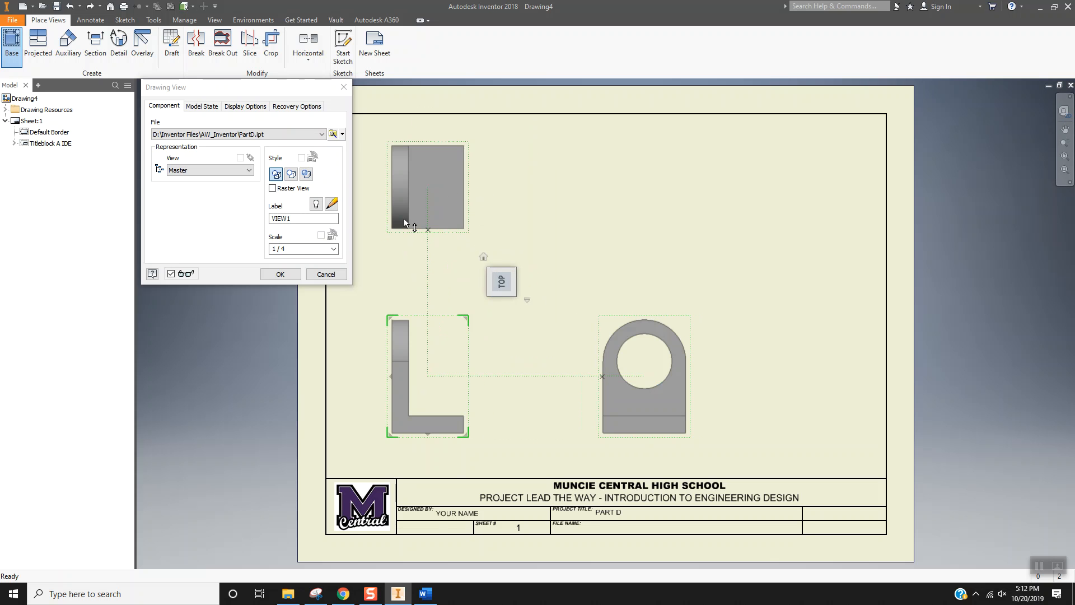
{"action": "left_click", "coordinate": [287, 273]}
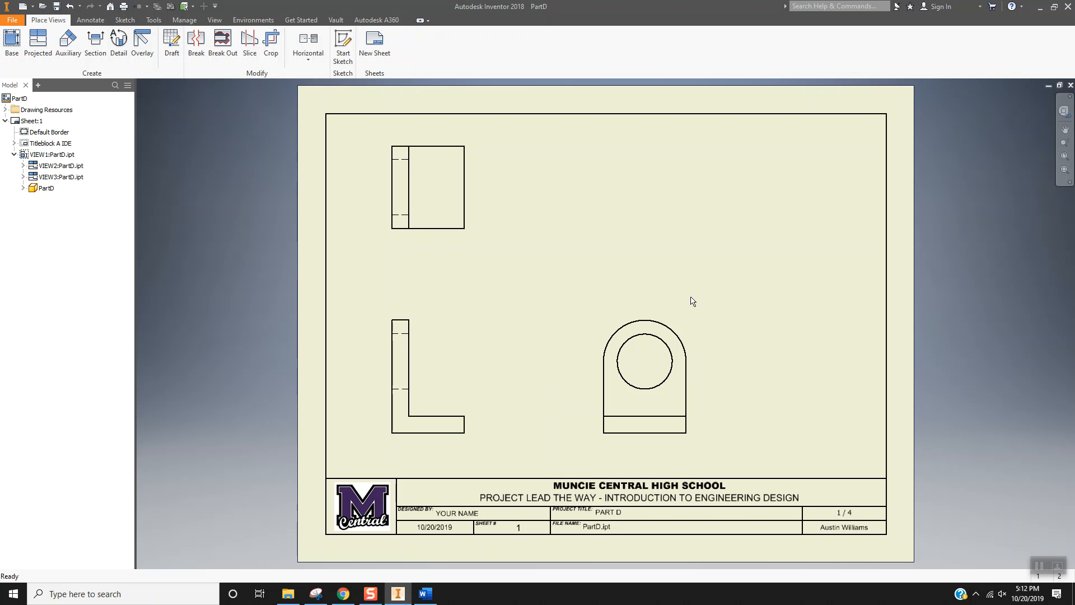
Project an isometric view from the L-shaped base view into the sheet's upper right and display it shaded.
{"action": "left_click", "coordinate": [12, 45]}
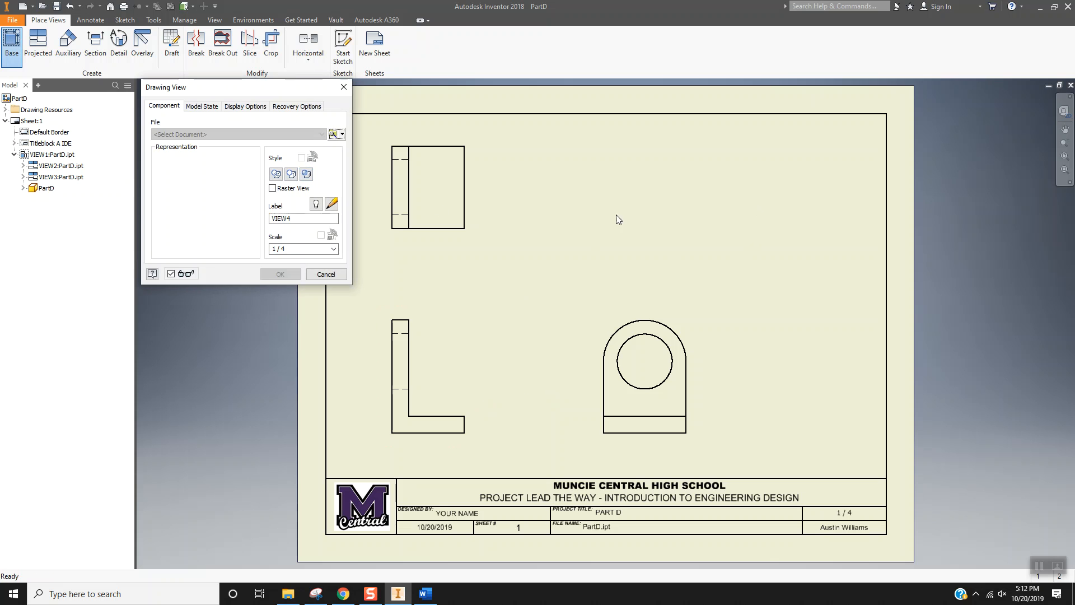
{"action": "left_click", "coordinate": [442, 346]}
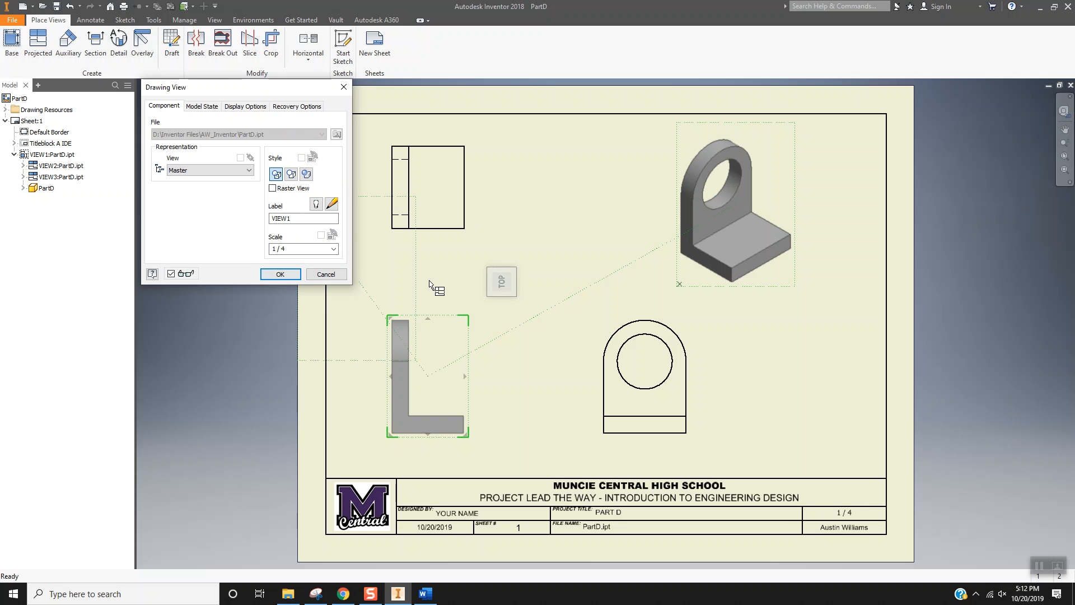
{"action": "left_click", "coordinate": [278, 274]}
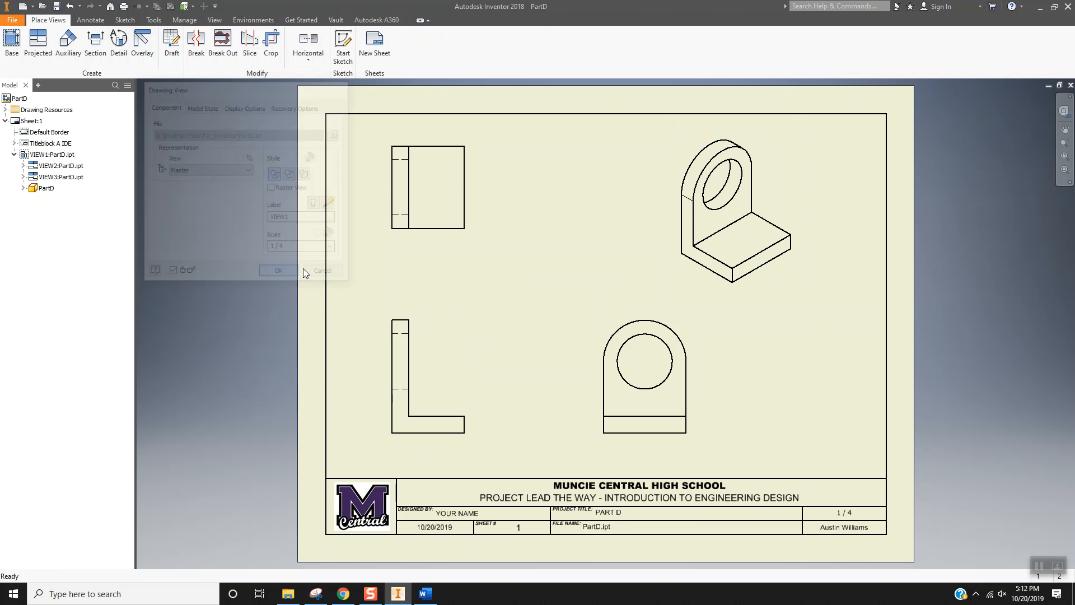
{"action": "double_click", "coordinate": [758, 176]}
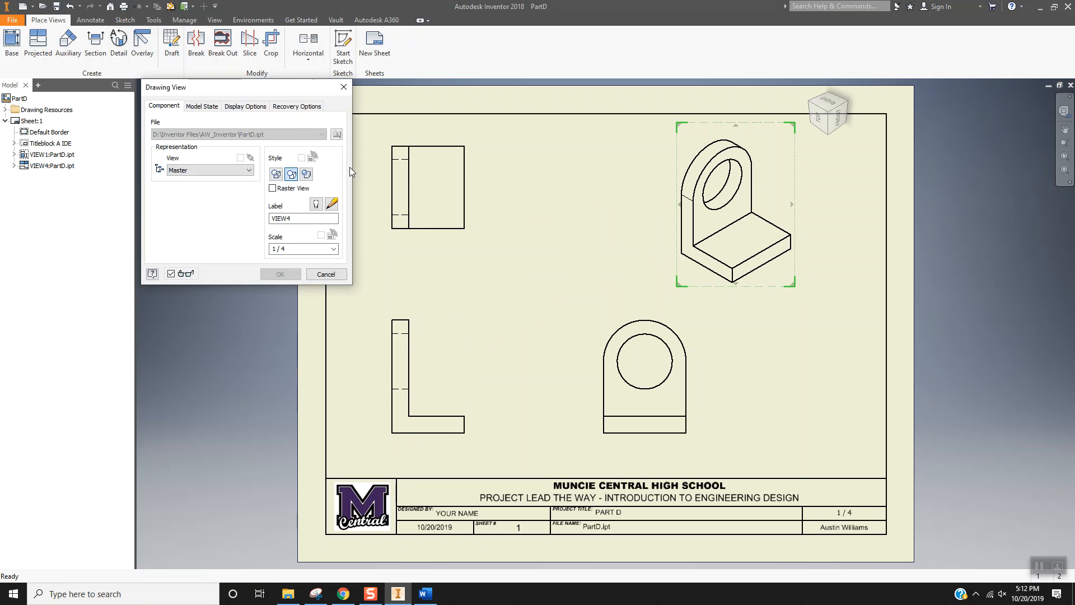
{"action": "left_click", "coordinate": [291, 277]}
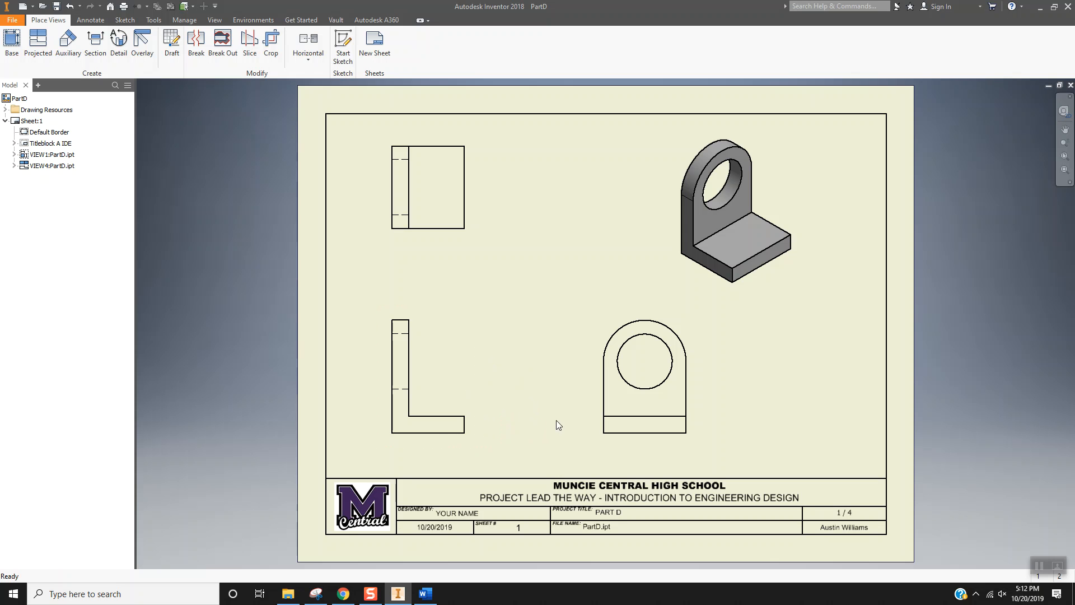
Try to dimension the L-shaped view's overall height in inches and undo the dimension.
{"action": "key", "text": "d"}
{"action": "left_click", "coordinate": [402, 433]}
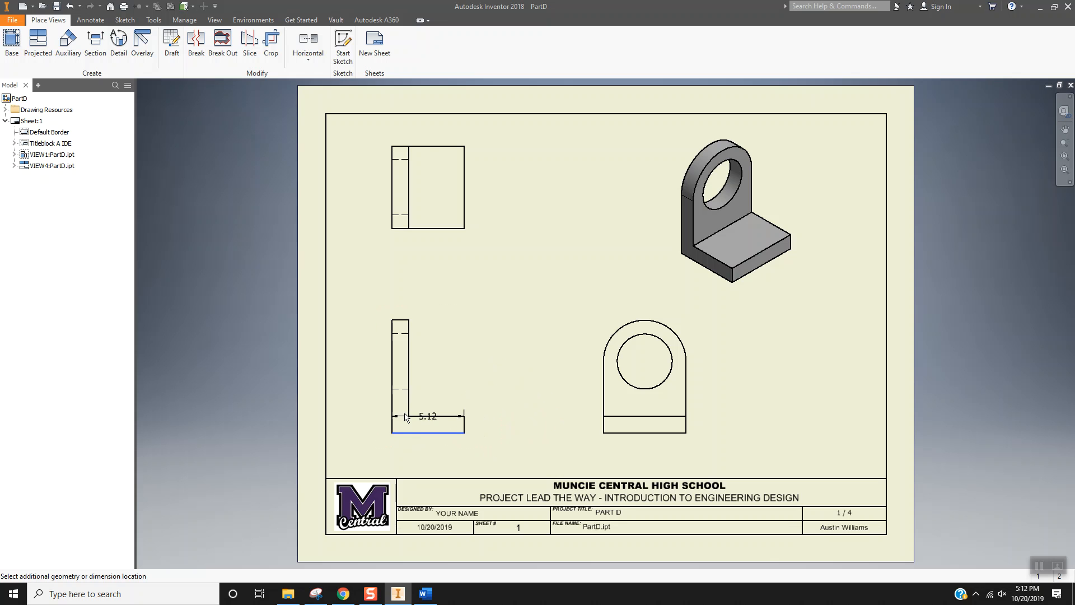
{"action": "left_click", "coordinate": [401, 323]}
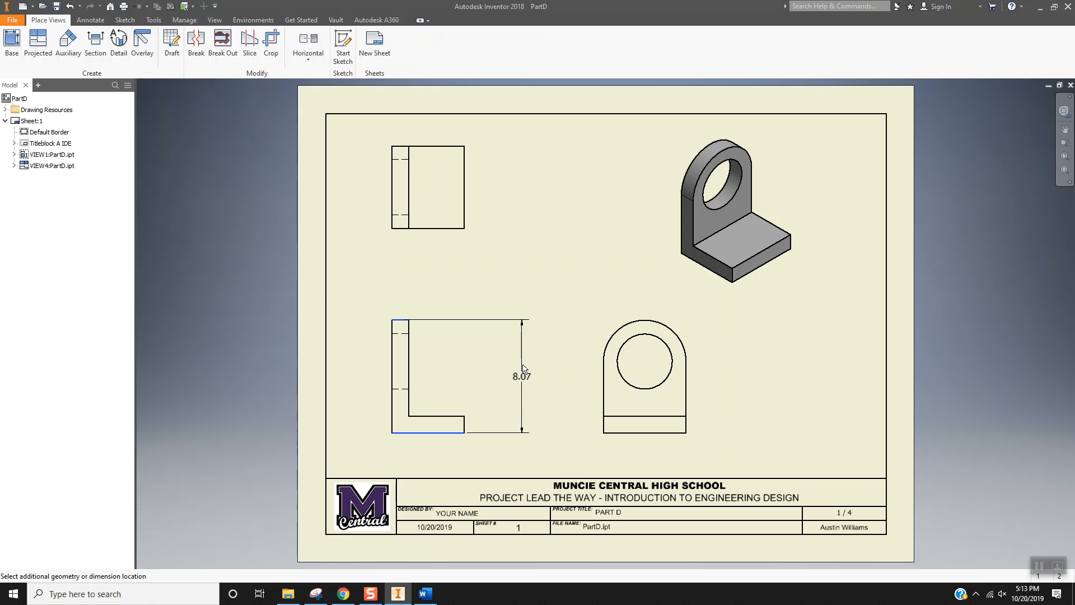
{"action": "left_click", "coordinate": [525, 367]}
{"action": "left_click", "coordinate": [393, 285]}
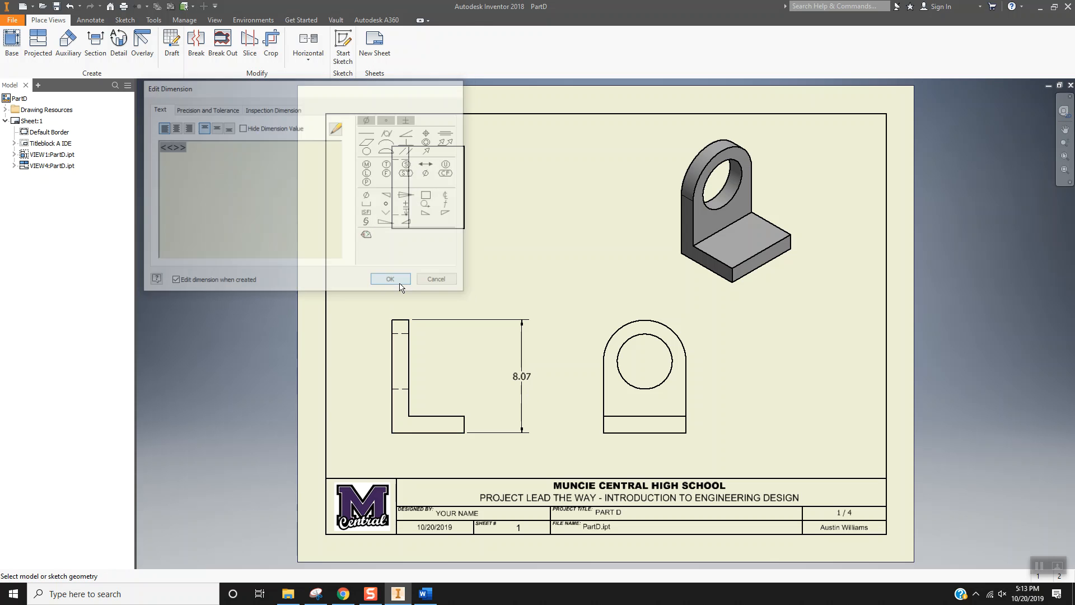
{"action": "key", "text": "ctrl+z"}
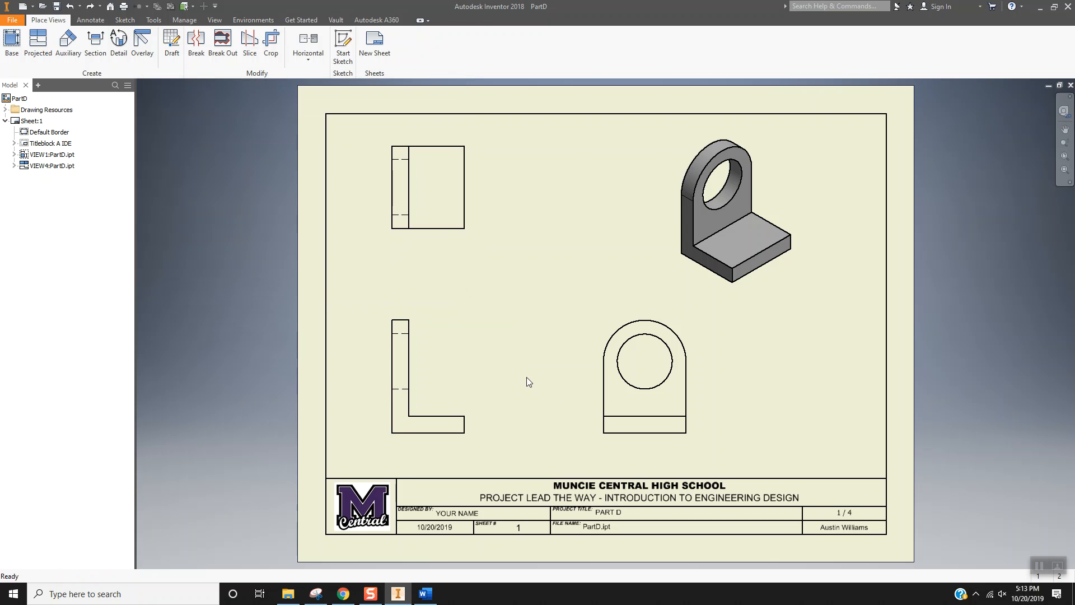
Change the drawing's document settings so that dimensions are given in millimetres.
{"action": "left_click", "coordinate": [100, 21]}
{"action": "left_click", "coordinate": [133, 21]}
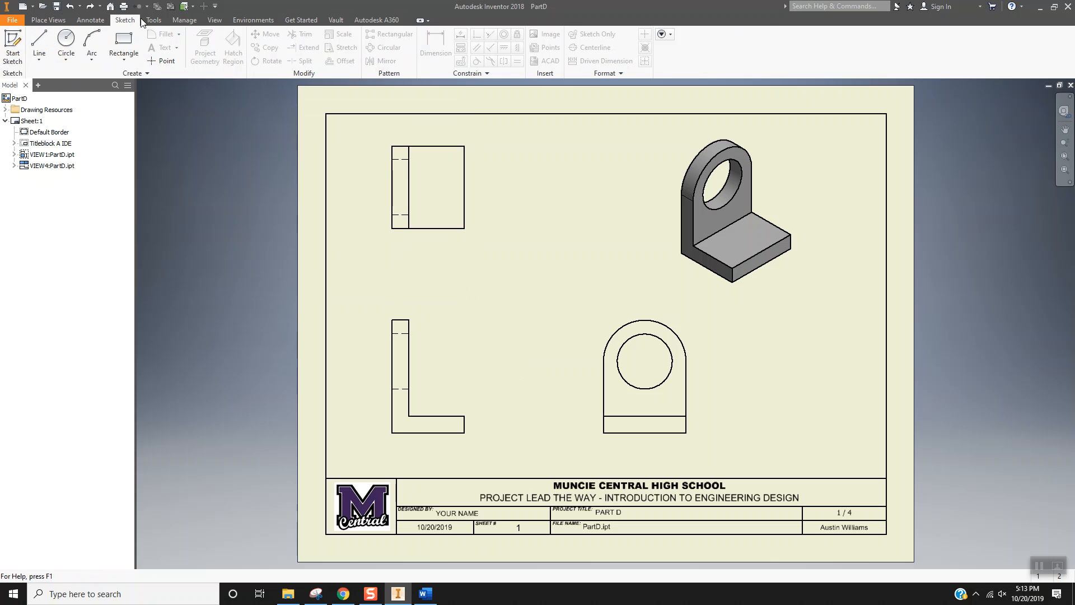
{"action": "left_click", "coordinate": [153, 21]}
{"action": "left_click", "coordinate": [128, 48]}
{"action": "left_click", "coordinate": [482, 200]}
{"action": "left_click", "coordinate": [494, 218]}
{"action": "left_click", "coordinate": [655, 443]}
{"action": "left_click", "coordinate": [542, 440]}
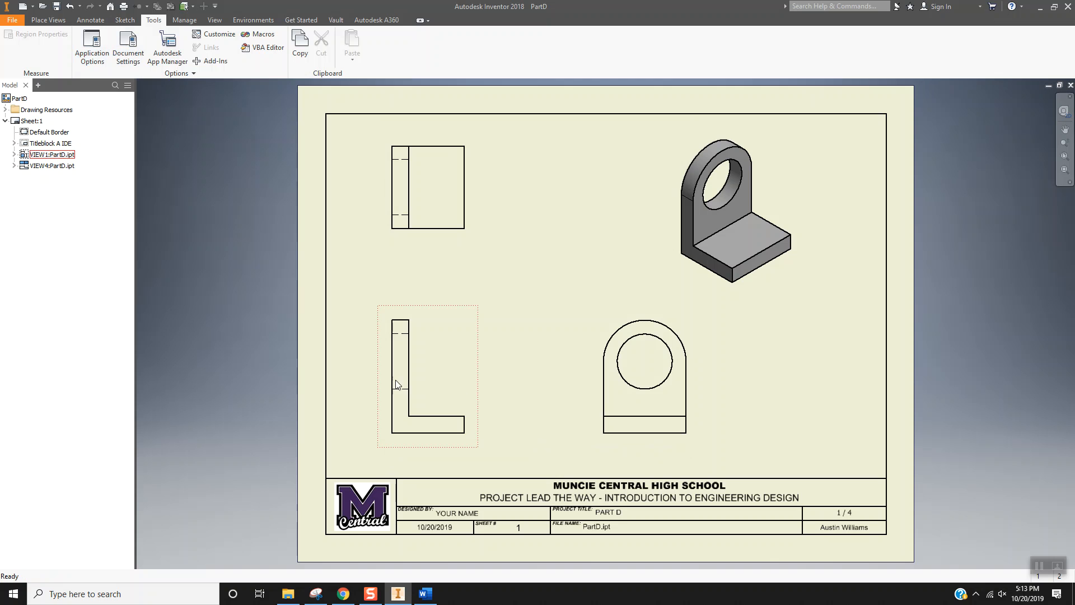
Dimension the overall height of the L-shaped front view in millimetres, placing the dimension to the view's right.
{"action": "key", "text": "d"}
{"action": "left_click", "coordinate": [429, 433]}
{"action": "left_click", "coordinate": [401, 321]}
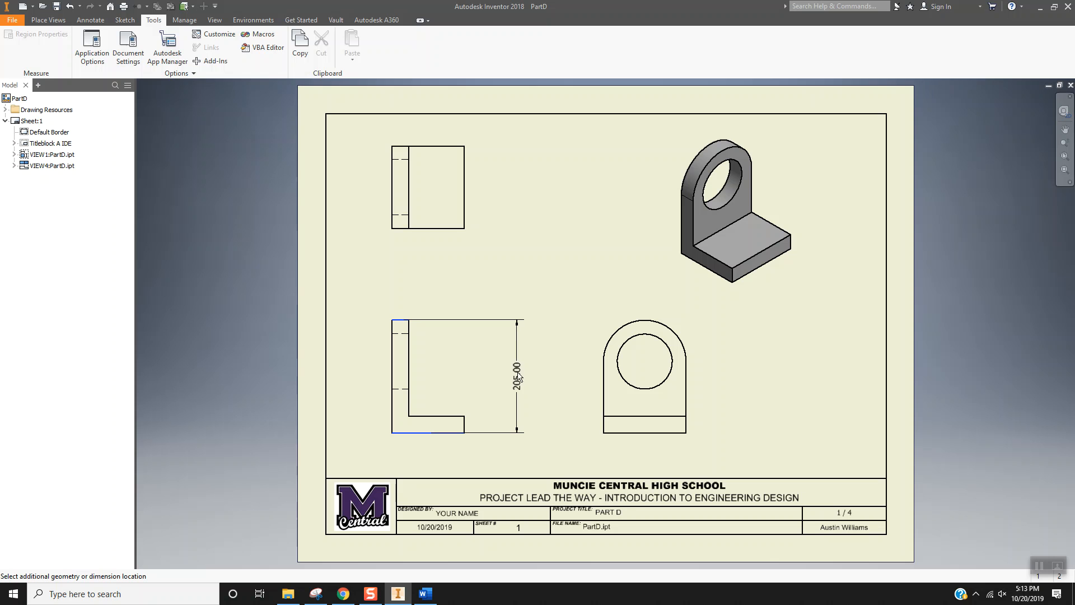
{"action": "left_click", "coordinate": [516, 385]}
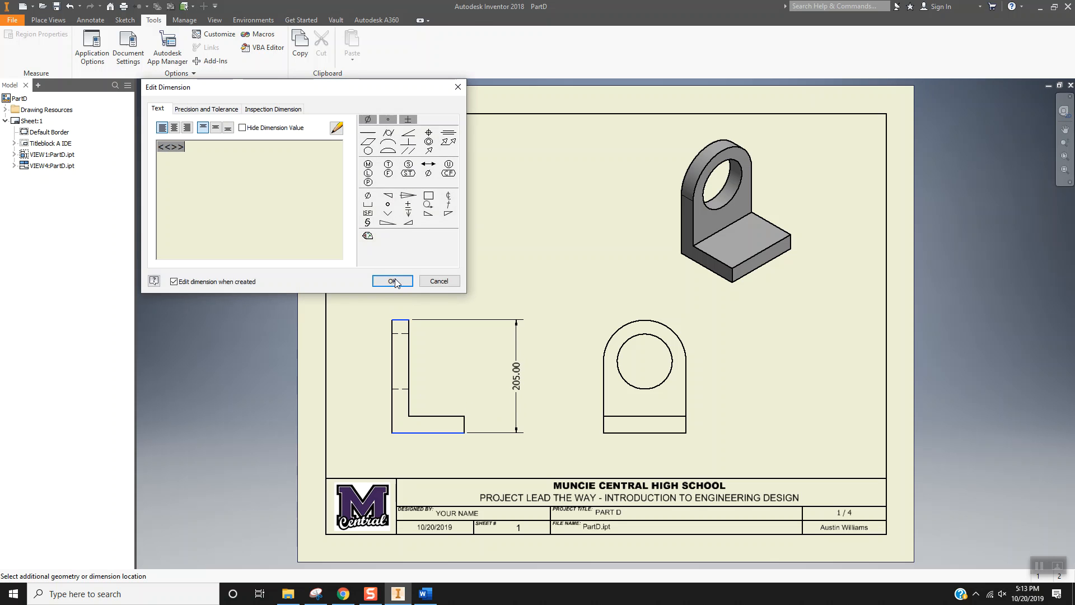
{"action": "left_click", "coordinate": [393, 281]}
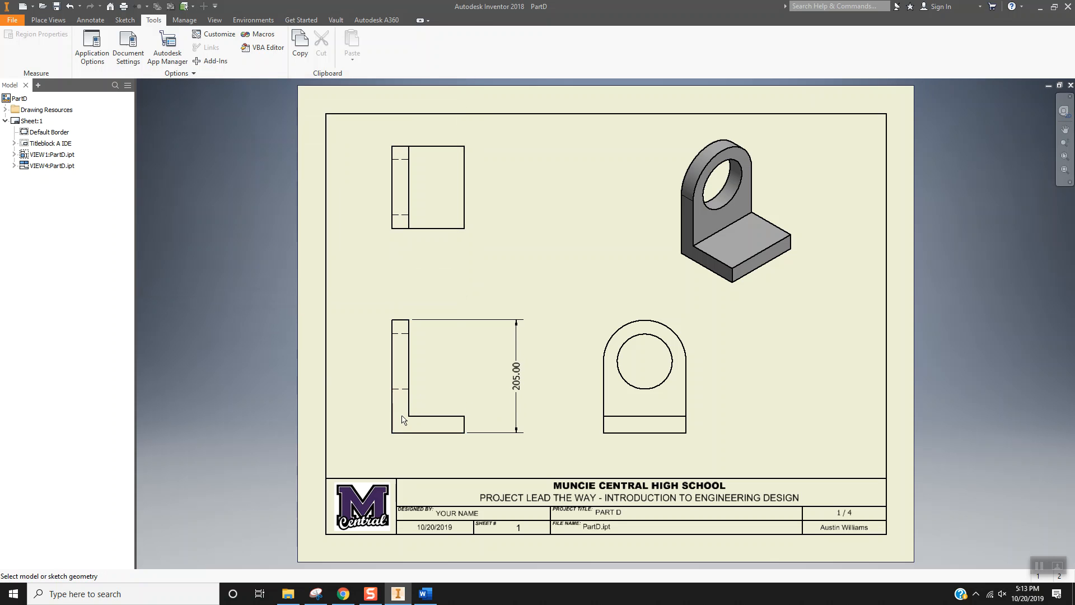
Dimension the base leg's thickness in the L-shaped front view, placing the dimension to the right between the view and the overall height.
{"action": "left_click", "coordinate": [440, 433]}
{"action": "left_click", "coordinate": [440, 417]}
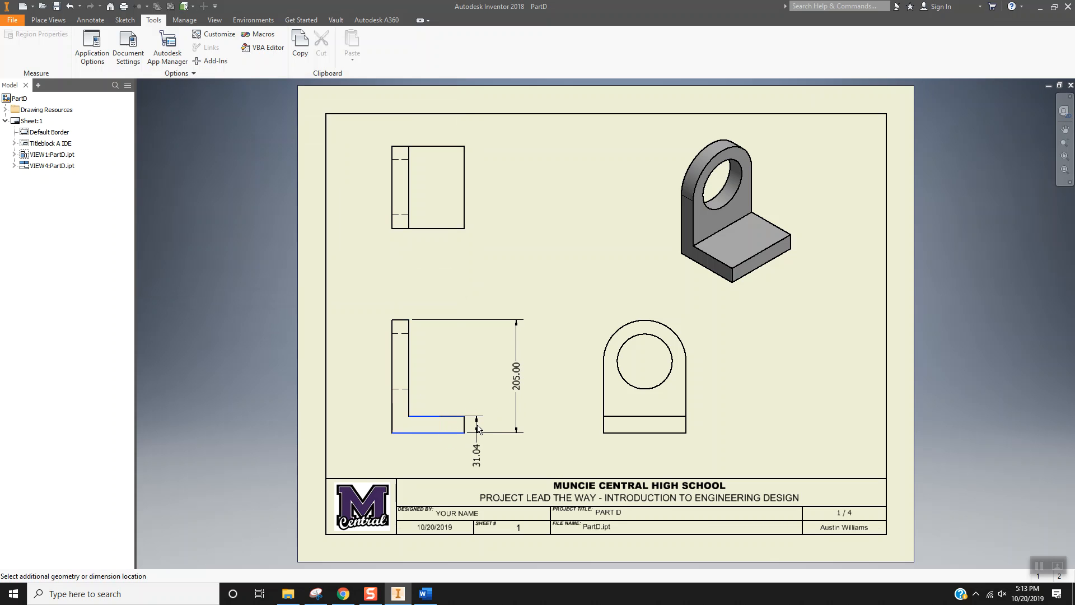
{"action": "left_click", "coordinate": [479, 441]}
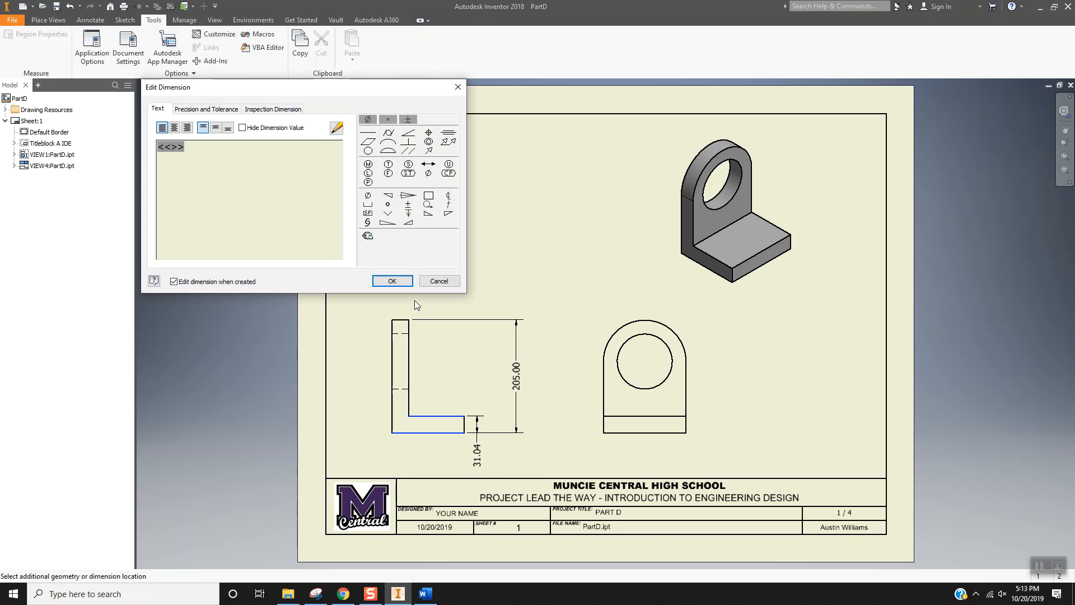
{"action": "left_click", "coordinate": [392, 281]}
{"action": "double_click", "coordinate": [479, 451]}
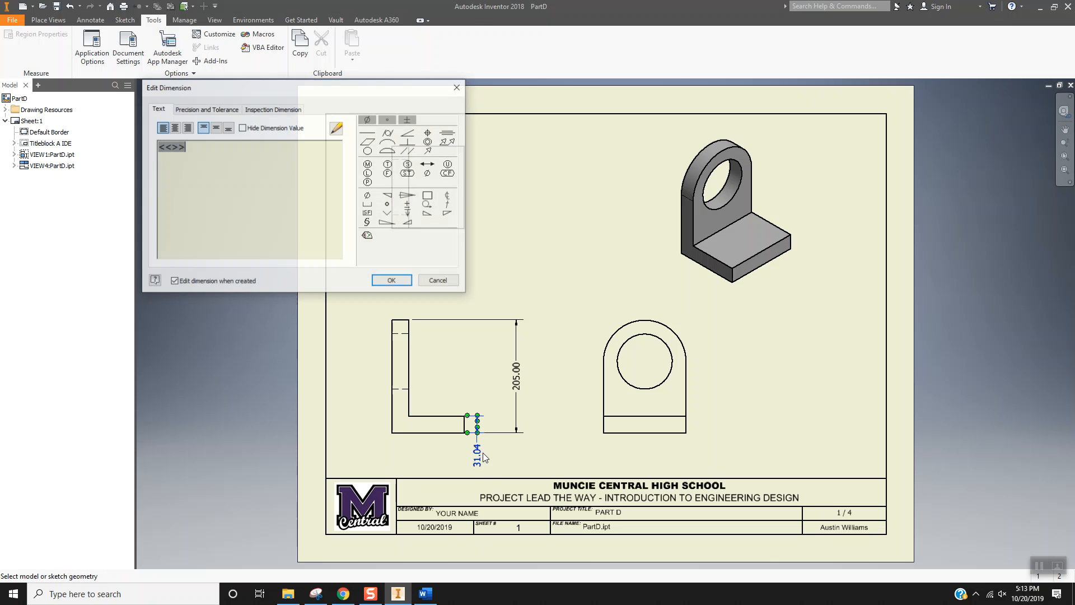
{"action": "left_click", "coordinate": [392, 281]}
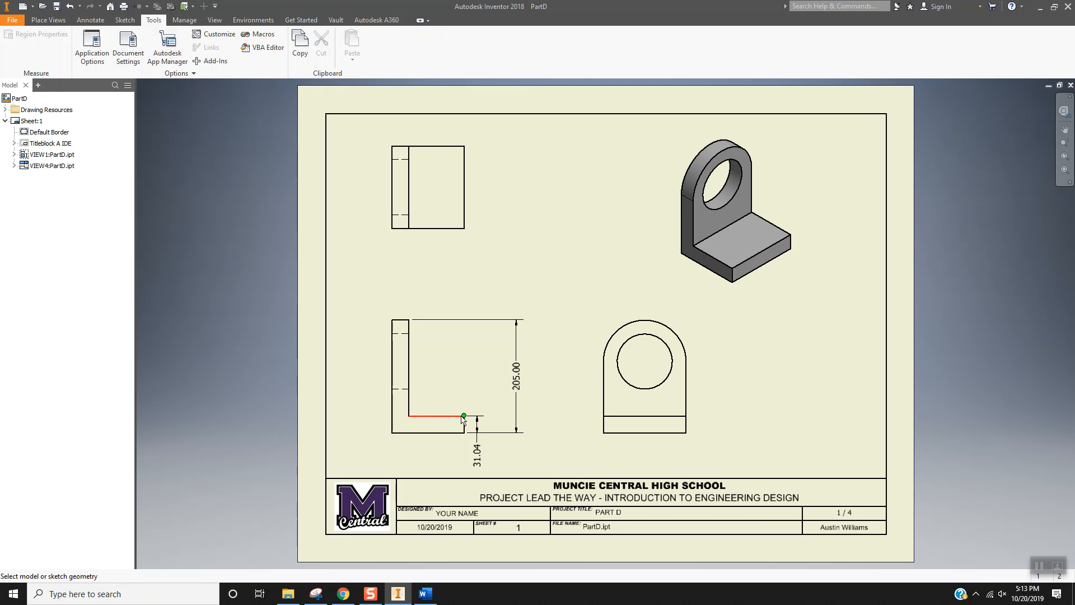
Dimension the upright leg's thickness in the L-shaped front view, placing the dimension just above the view.
{"action": "left_click", "coordinate": [393, 350]}
{"action": "left_click", "coordinate": [409, 354]}
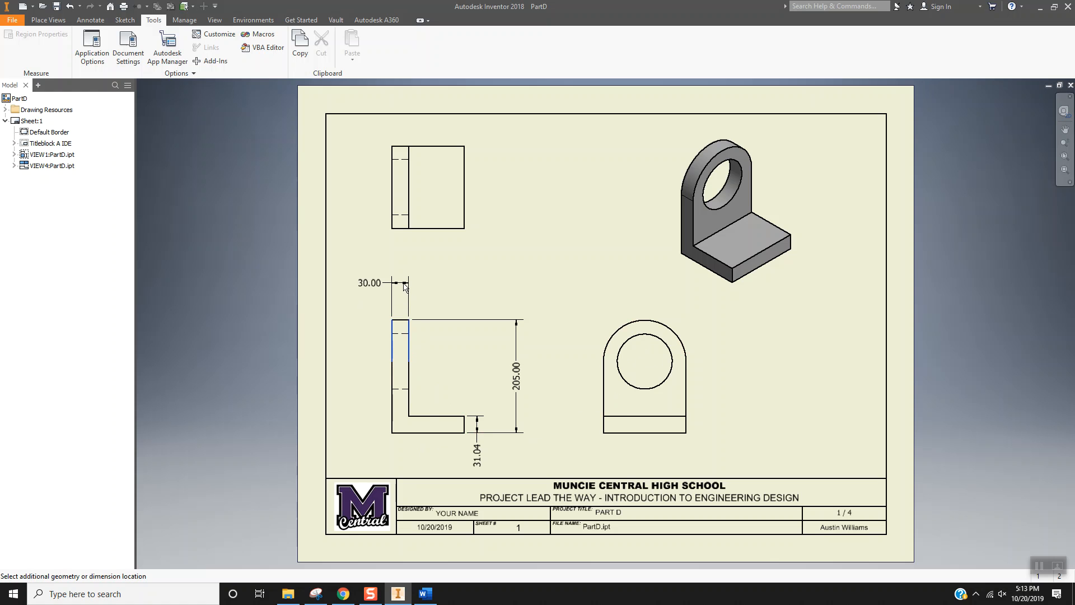
{"action": "left_click", "coordinate": [406, 303]}
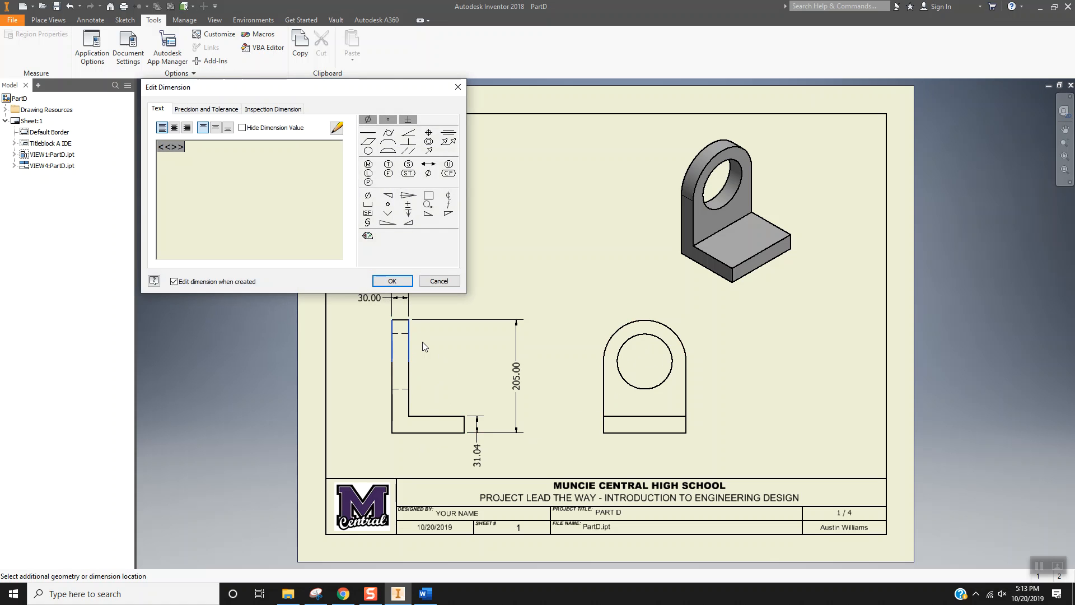
{"action": "key", "text": "Return"}
Dimension the overall width of the L-shaped front view, placing it above the upright leg's thickness dimension.
{"action": "left_click", "coordinate": [393, 408]}
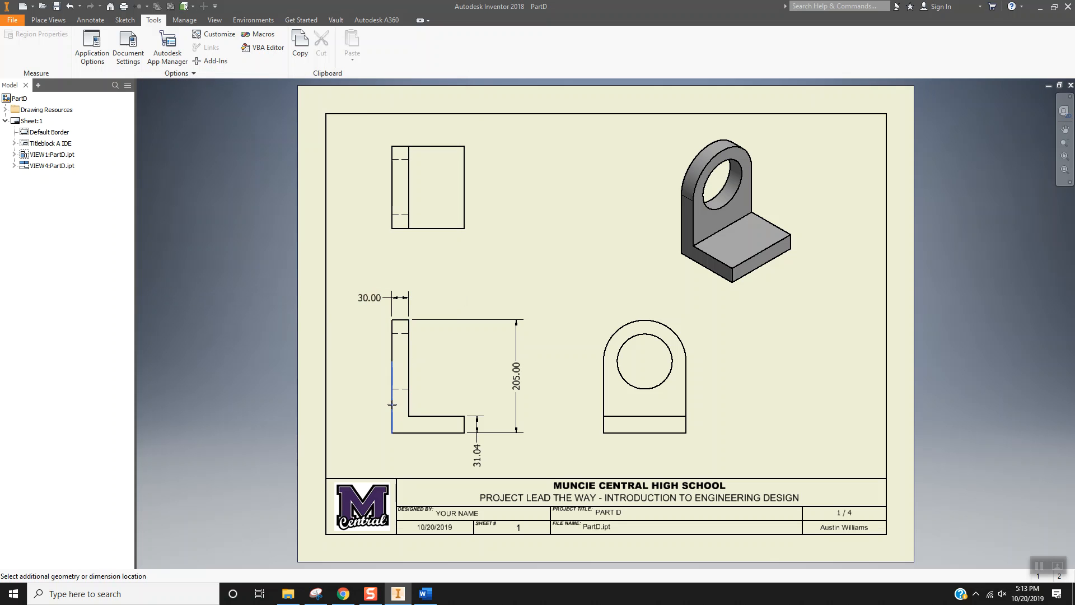
{"action": "left_click", "coordinate": [464, 424]}
{"action": "left_click", "coordinate": [430, 283]}
{"action": "key", "text": "Return"}
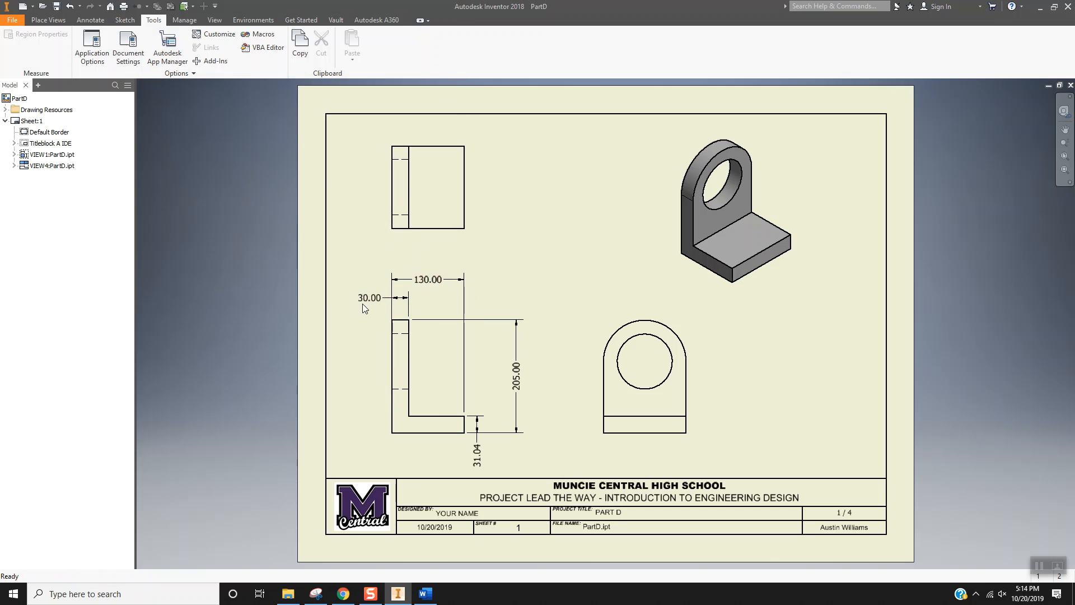
Move the upright thickness text to the right of its arrows and the base thickness text above its arrows in the front view.
{"action": "left_click_drag", "start_coordinate": [368, 298], "coordinate": [406, 309]}
{"action": "left_click", "coordinate": [477, 428]}
{"action": "left_click_drag", "start_coordinate": [480, 459], "coordinate": [480, 399]}
{"action": "left_click", "coordinate": [506, 469]}
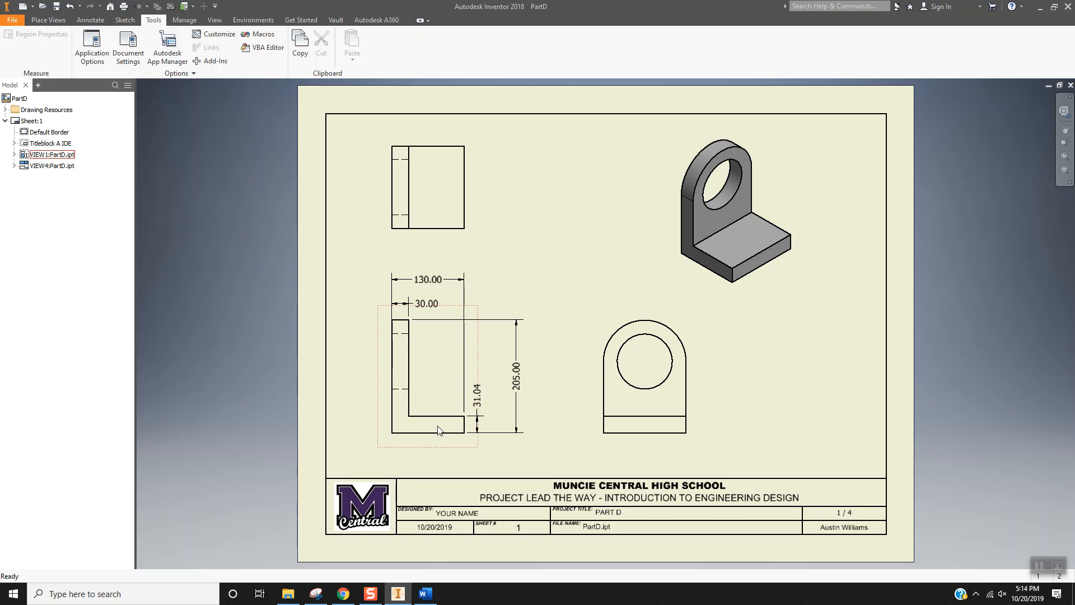
Dimension the overall width of the arched side view between its straight vertical edges, placing the dimension above the arch.
{"action": "left_click", "coordinate": [604, 400]}
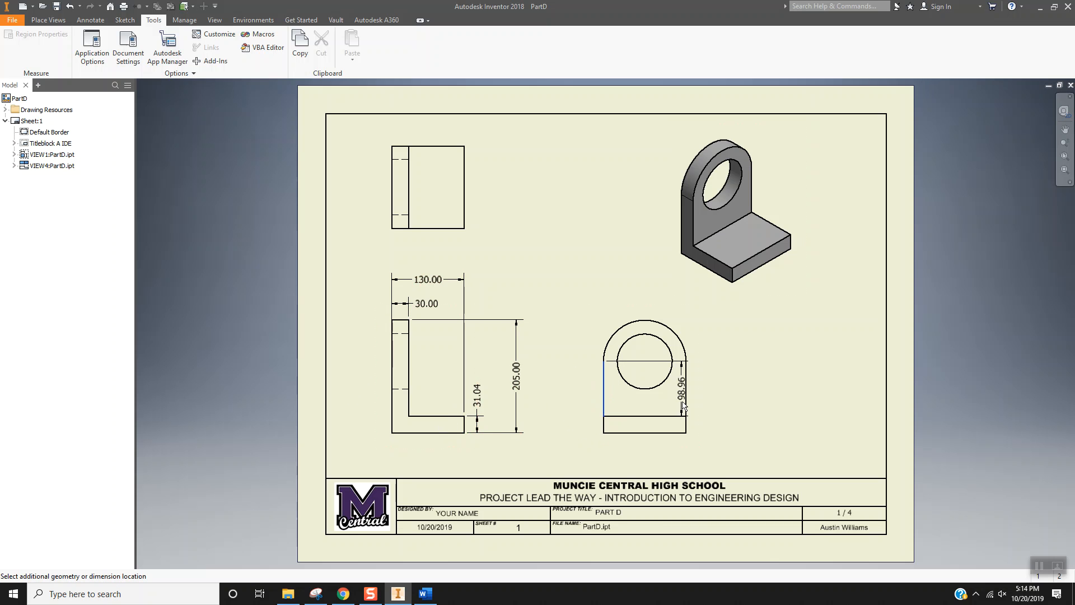
{"action": "left_click", "coordinate": [685, 398]}
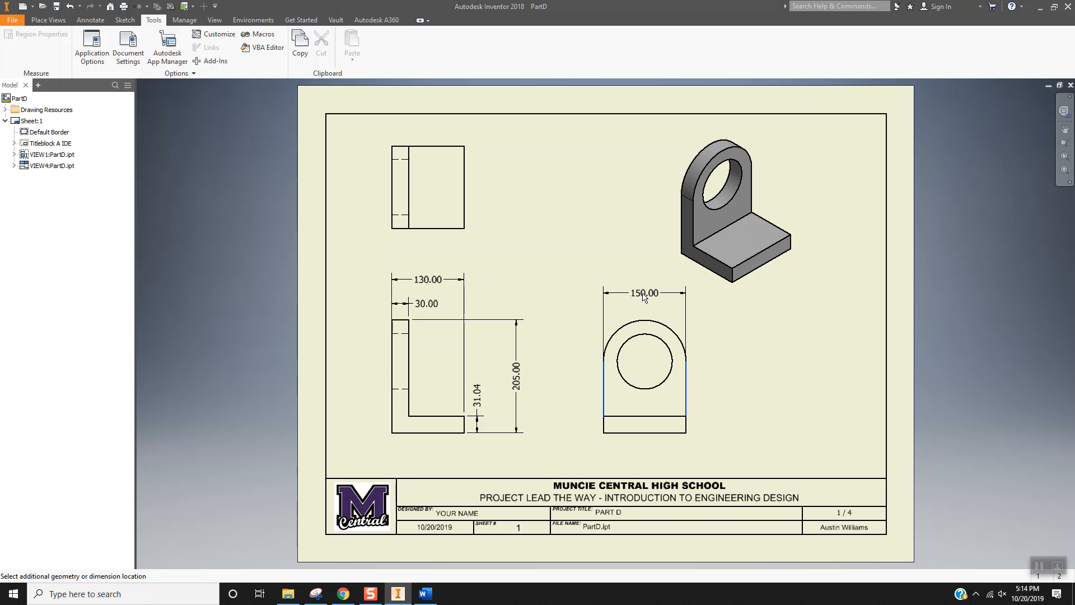
{"action": "left_click", "coordinate": [645, 298]}
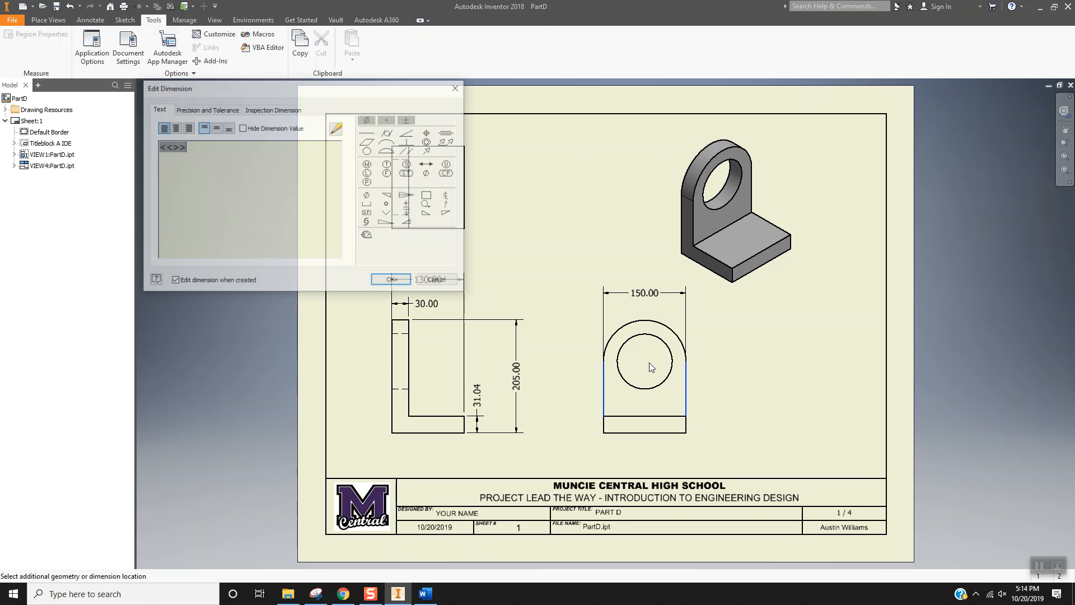
{"action": "left_click", "coordinate": [391, 280]}
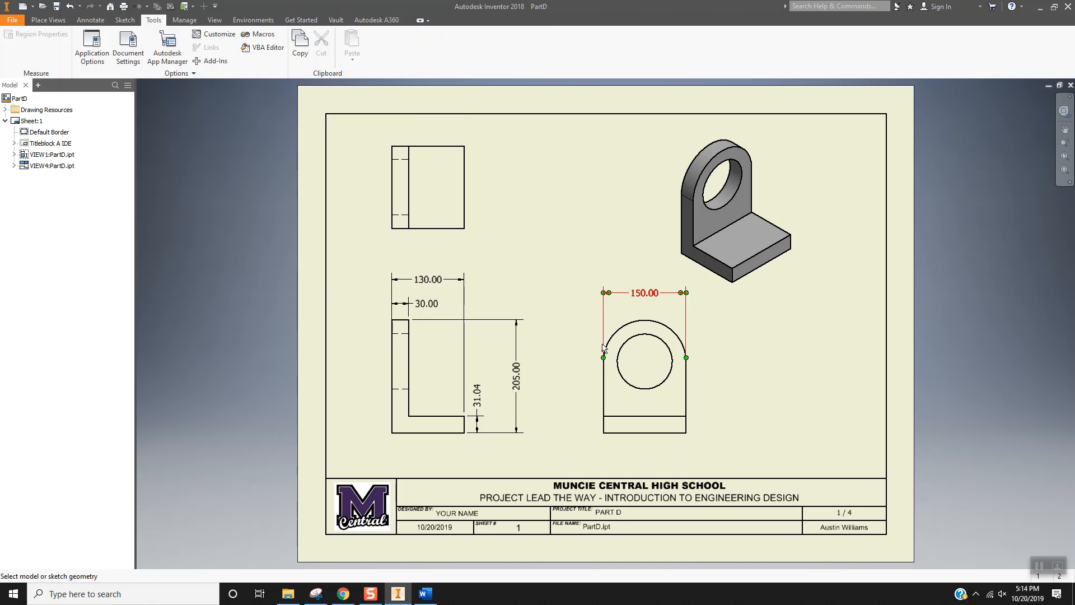
Dimension the outer arc's radius and the hole's diameter in the arched side view, placing both leaders to its upper left.
{"action": "left_click", "coordinate": [627, 324]}
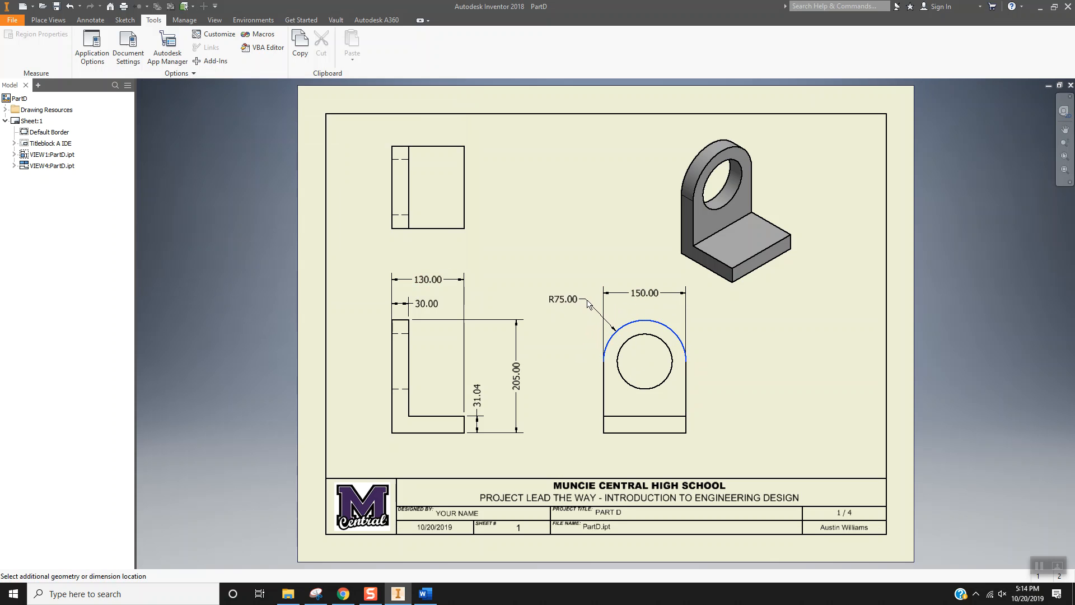
{"action": "left_click", "coordinate": [588, 304]}
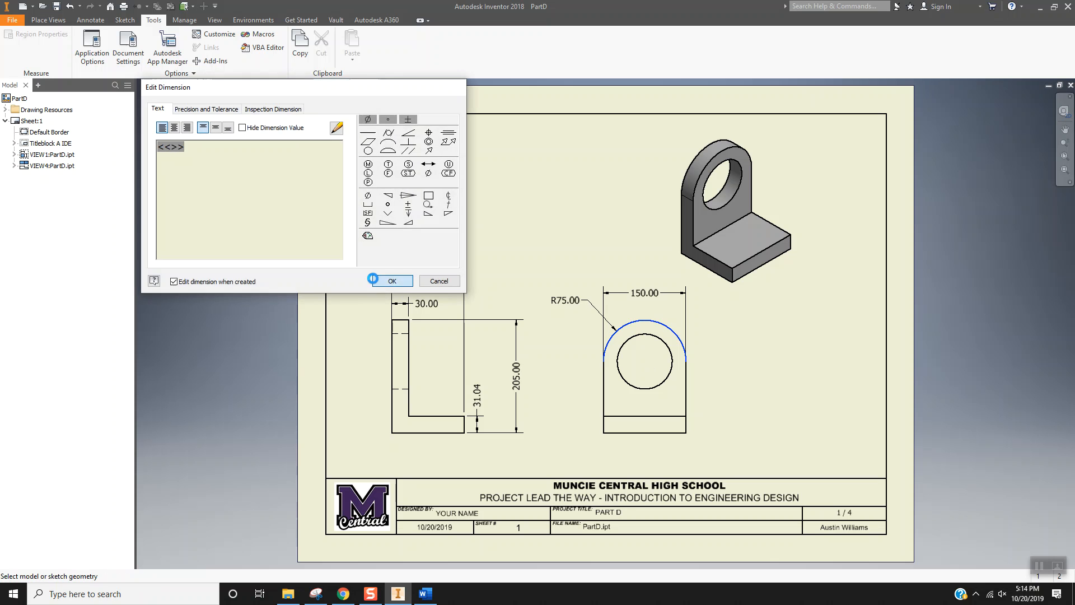
{"action": "left_click", "coordinate": [374, 280]}
{"action": "left_click", "coordinate": [637, 336]}
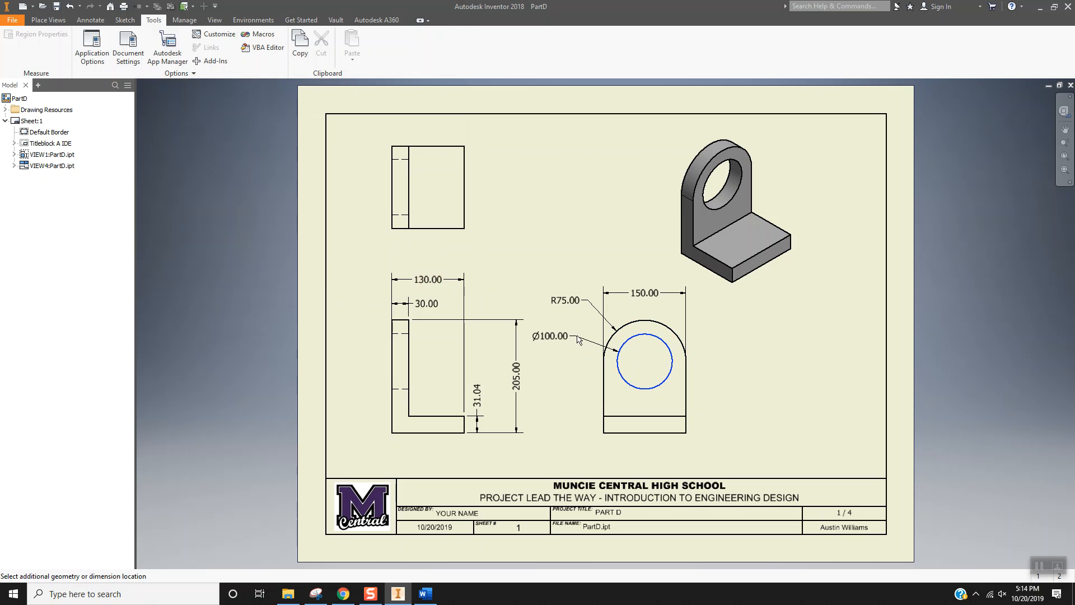
{"action": "left_click", "coordinate": [583, 331]}
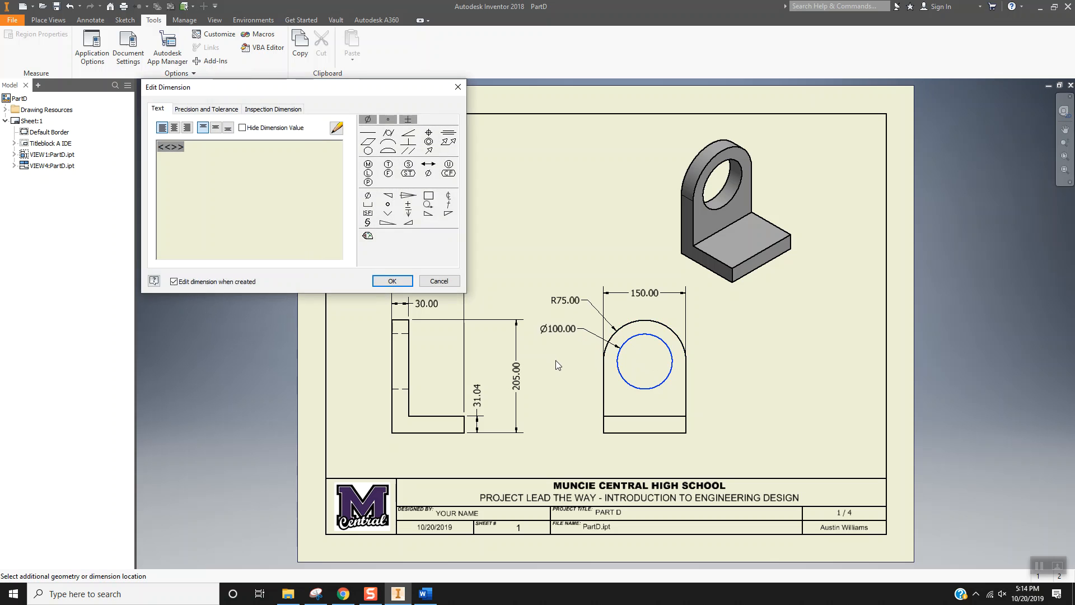
{"action": "left_click", "coordinate": [392, 281]}
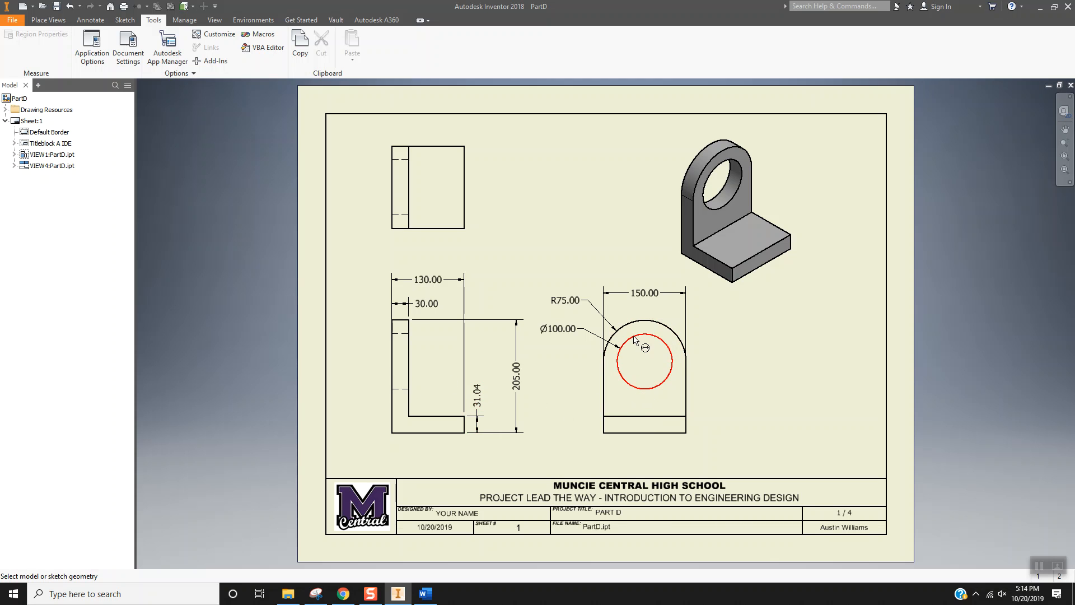
Try to dimension the upper segment of the upright leg's outer edge in the front view and undo the dimension.
{"action": "left_click", "coordinate": [392, 342]}
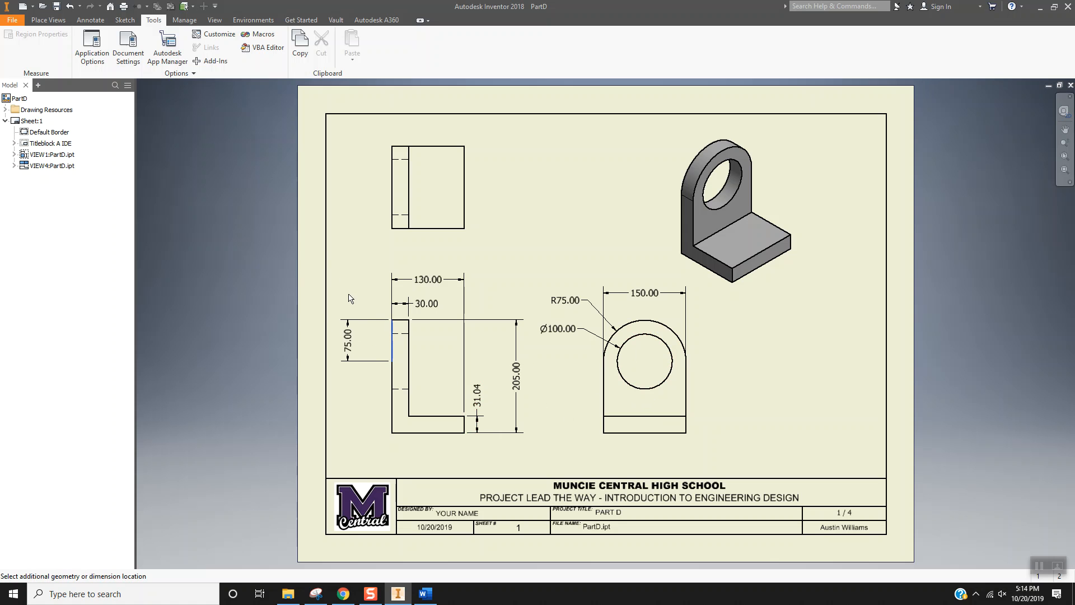
{"action": "left_click", "coordinate": [350, 311]}
{"action": "left_click", "coordinate": [394, 283]}
{"action": "key", "text": "Escape"}
{"action": "key", "text": "ctrl+z"}
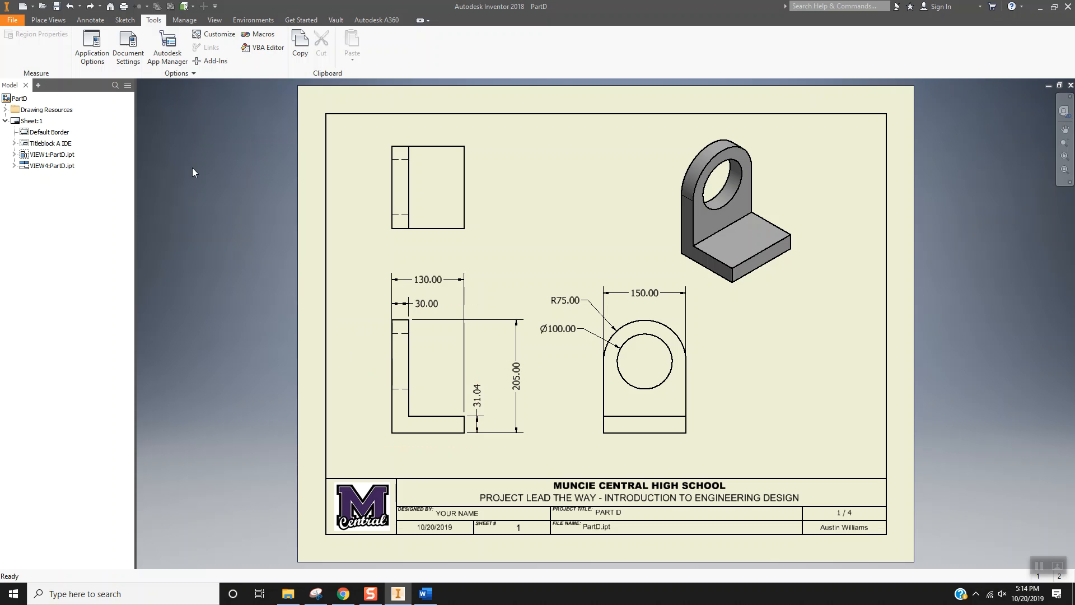
Switch to the annotation tools and undo the centerline through the hole in the top view.
{"action": "left_click", "coordinate": [48, 19]}
{"action": "left_click", "coordinate": [90, 19]}
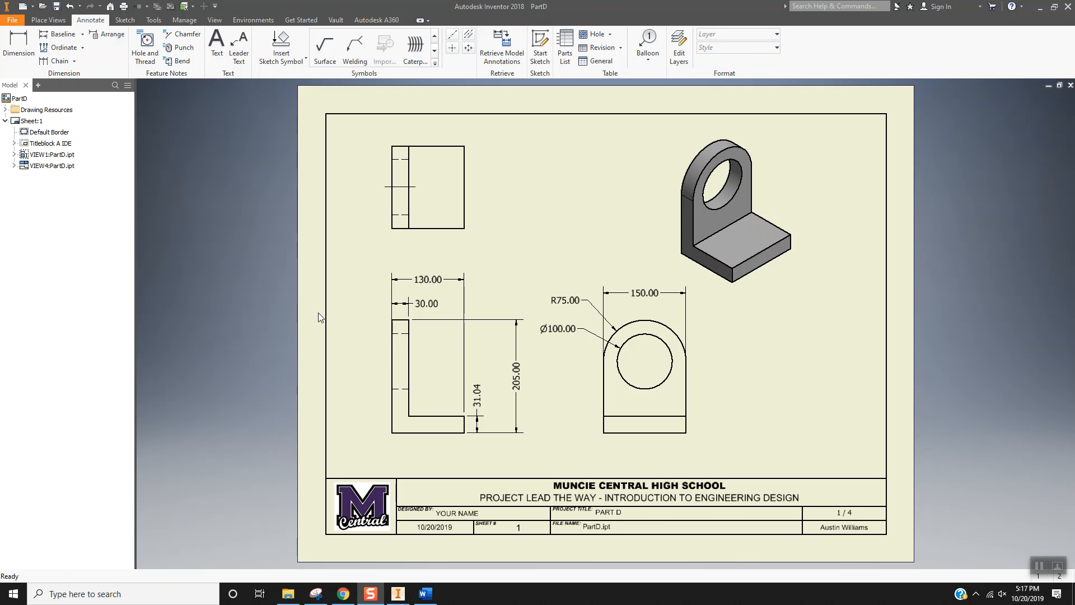
{"action": "left_click", "coordinate": [356, 292]}
{"action": "key", "text": "ctrl+z"}
Try to add automated centerlines to the L-shaped front view with the axis-parallel projection enabled.
{"action": "left_click", "coordinate": [417, 377]}
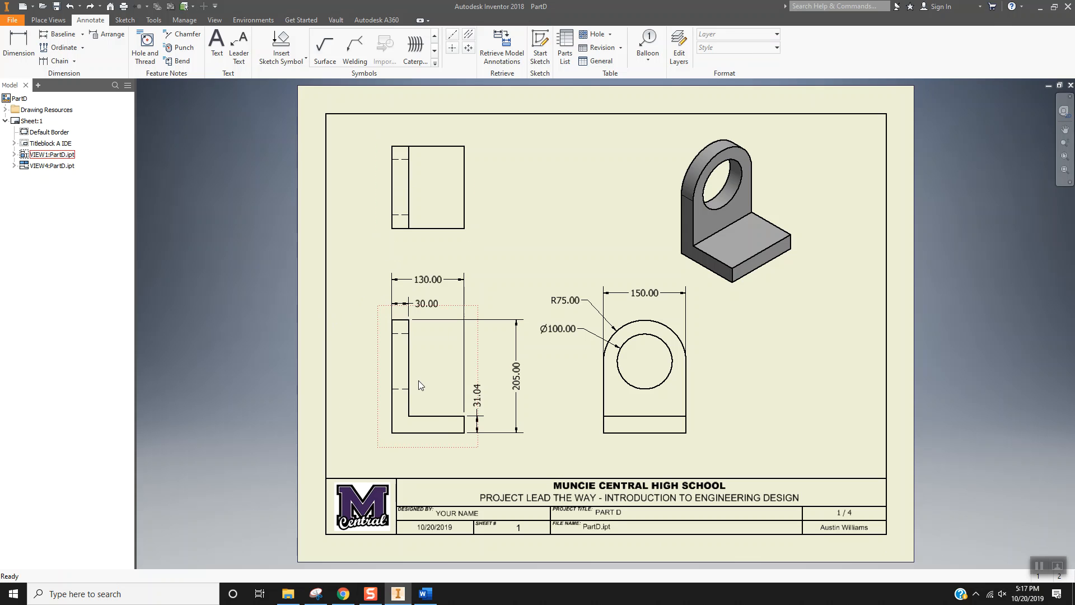
{"action": "right_click", "coordinate": [420, 381]}
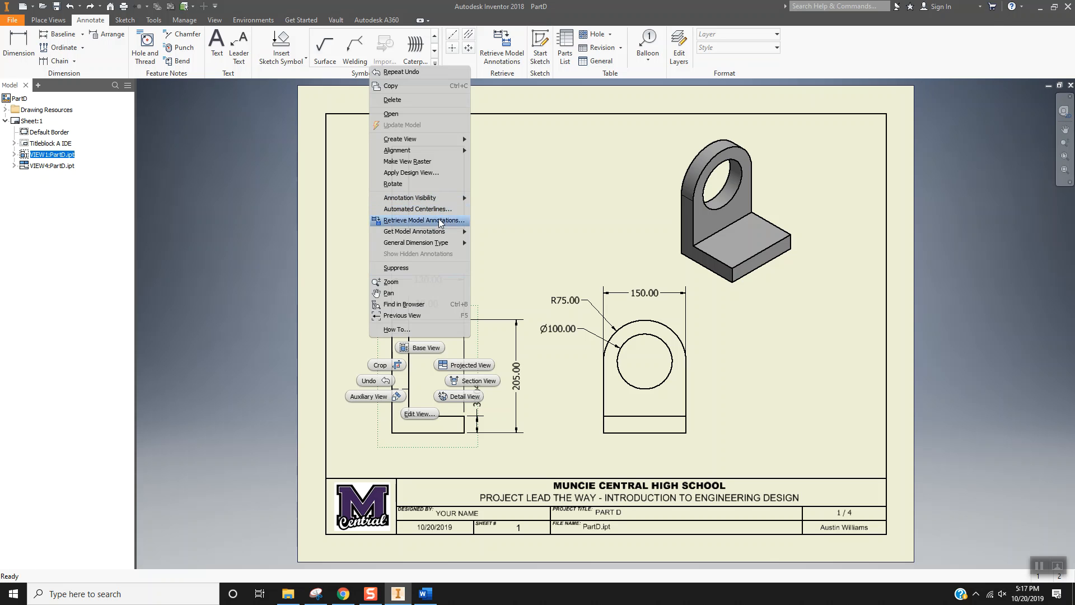
{"action": "left_click", "coordinate": [444, 208]}
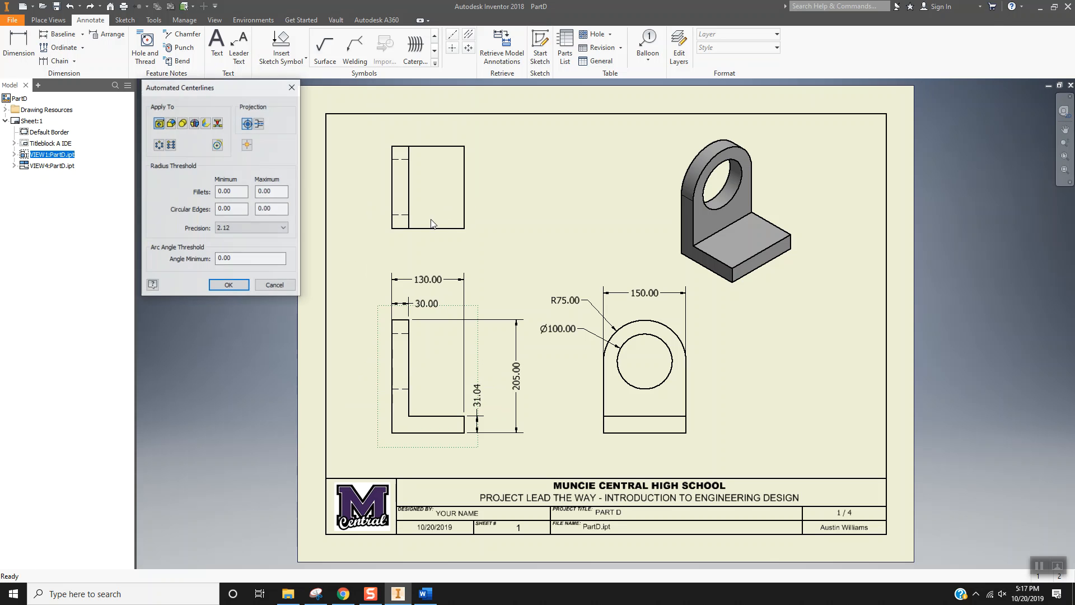
{"action": "left_click", "coordinate": [260, 123]}
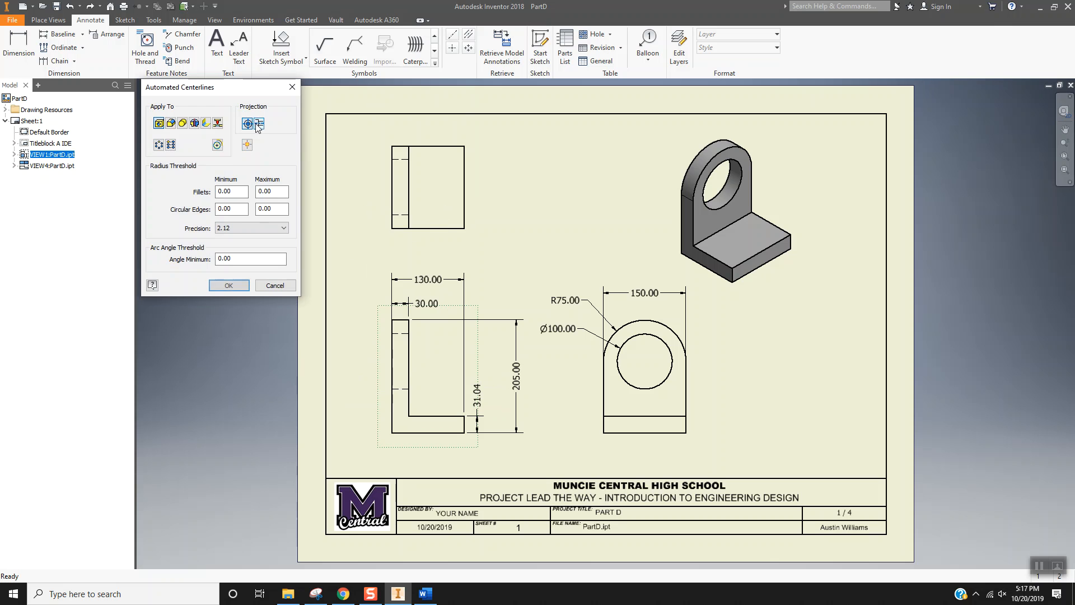
{"action": "left_click", "coordinate": [227, 285]}
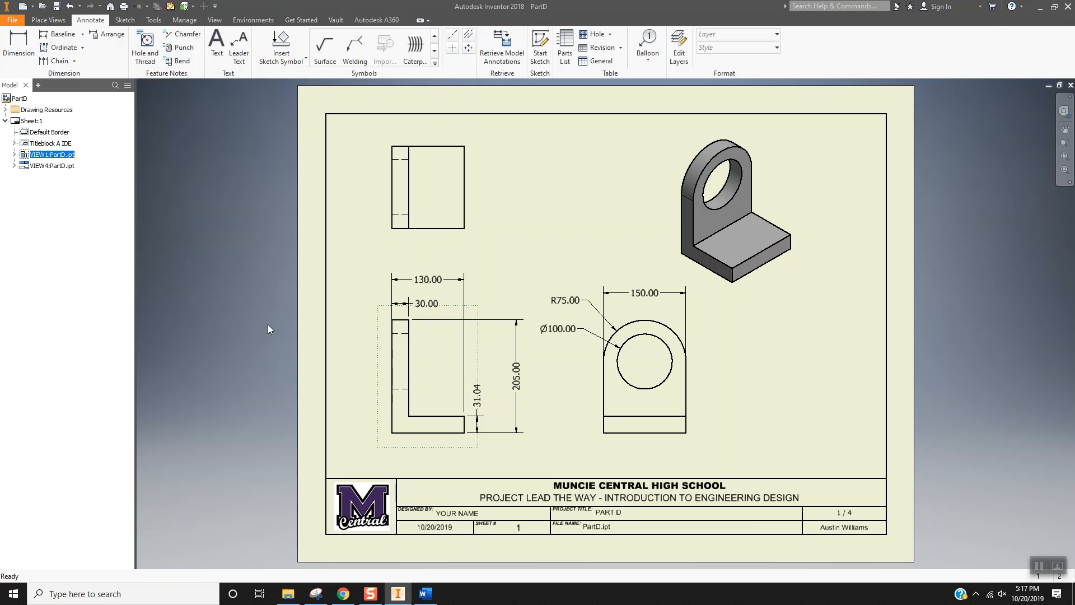
{"action": "double_click", "coordinate": [426, 365]}
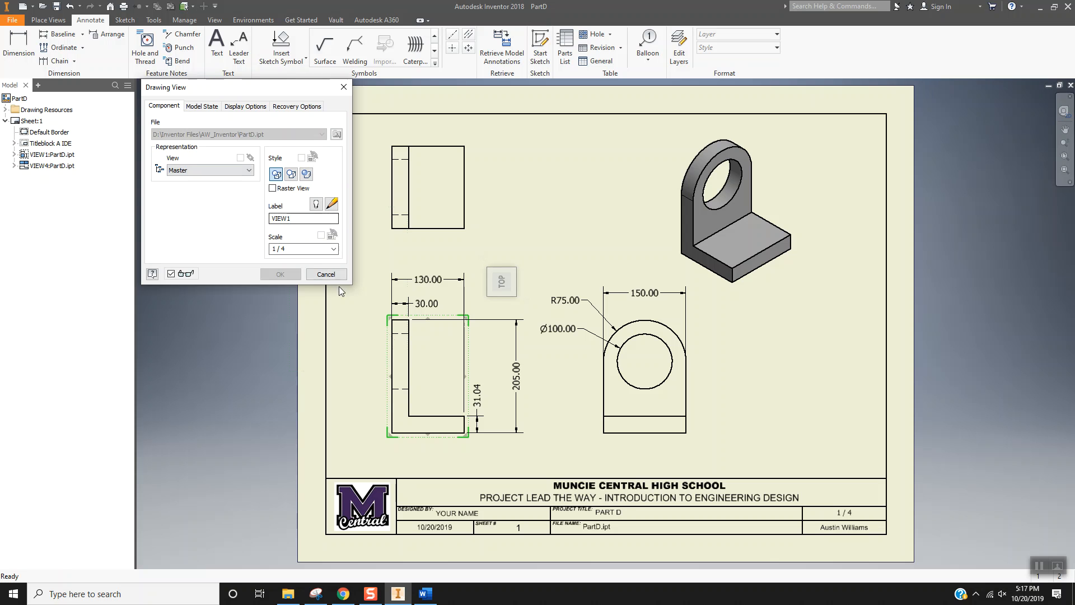
{"action": "left_click_drag", "start_coordinate": [427, 383], "coordinate": [279, 308]}
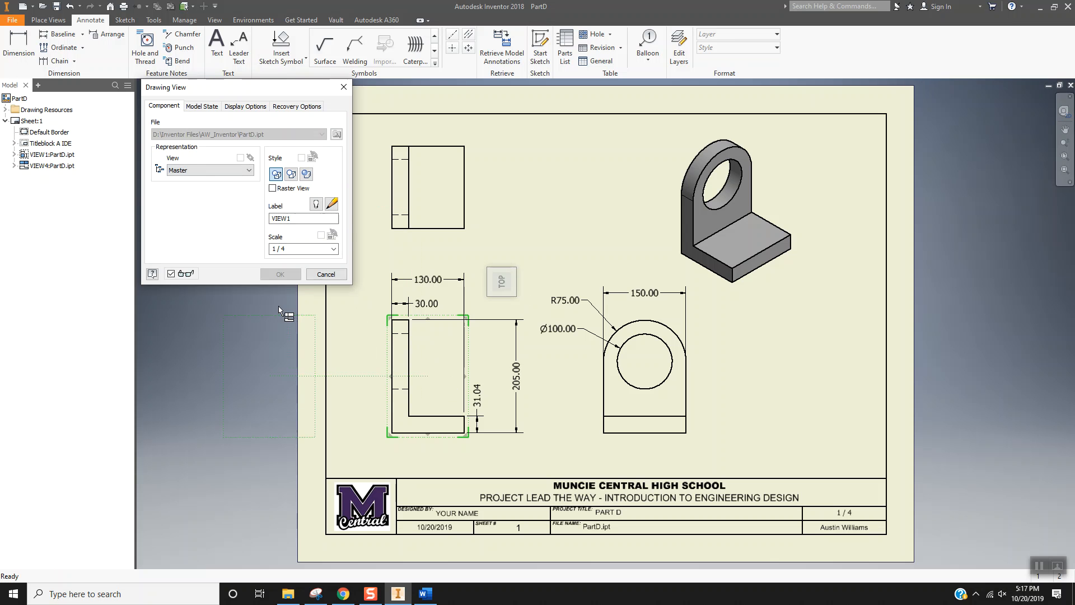
{"action": "left_click", "coordinate": [331, 277]}
Add an automated centerline to the L-shaped front view, applied to cylindrical and revolved features with both axis-normal and axis-parallel projections.
{"action": "right_click", "coordinate": [431, 348]}
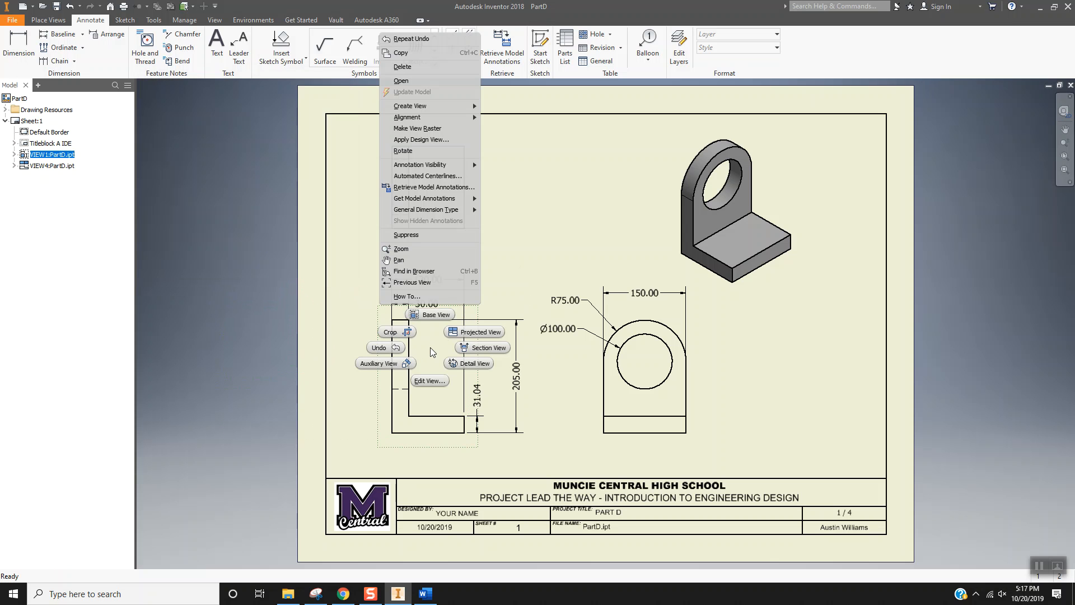
{"action": "left_click", "coordinate": [432, 176]}
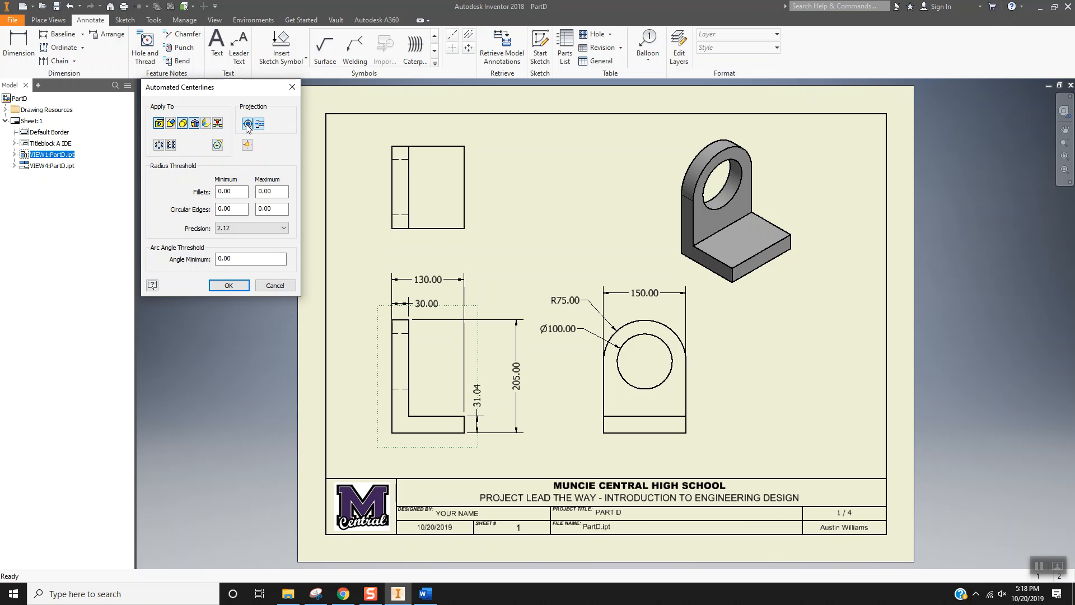
{"action": "left_click", "coordinate": [236, 285]}
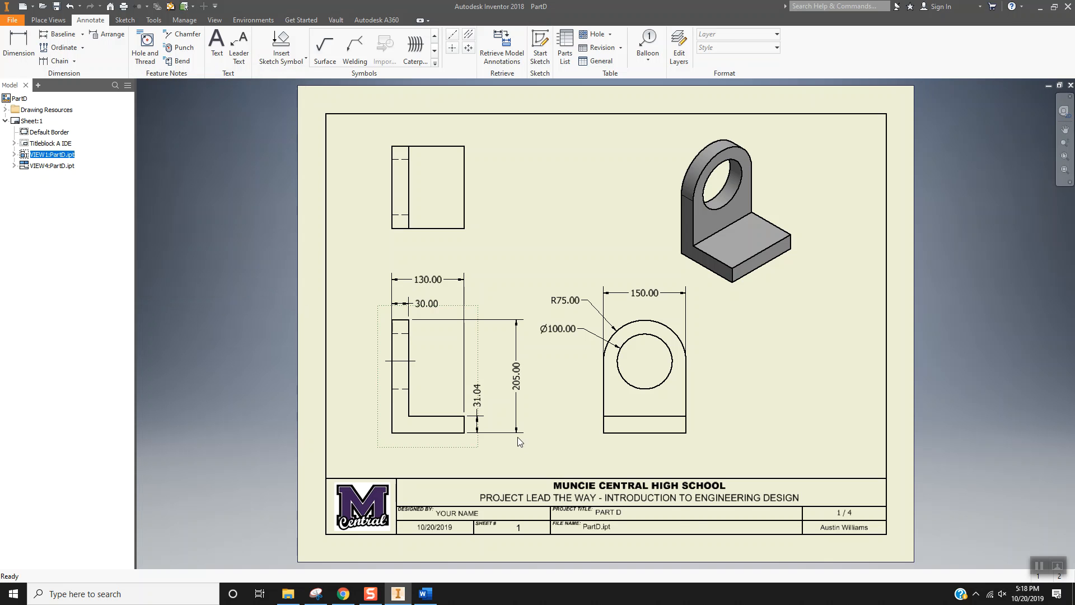
Add automated centerlines to the arched side view, applied to cylindrical and revolved features with both axis-normal and axis-parallel projections.
{"action": "right_click", "coordinate": [633, 317]}
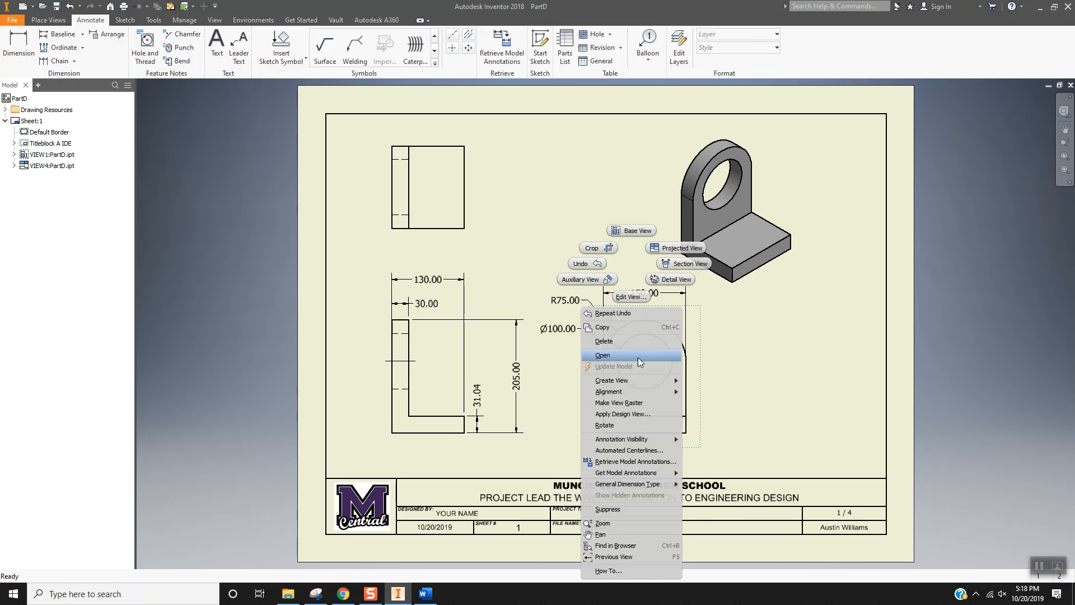
{"action": "left_click", "coordinate": [636, 451]}
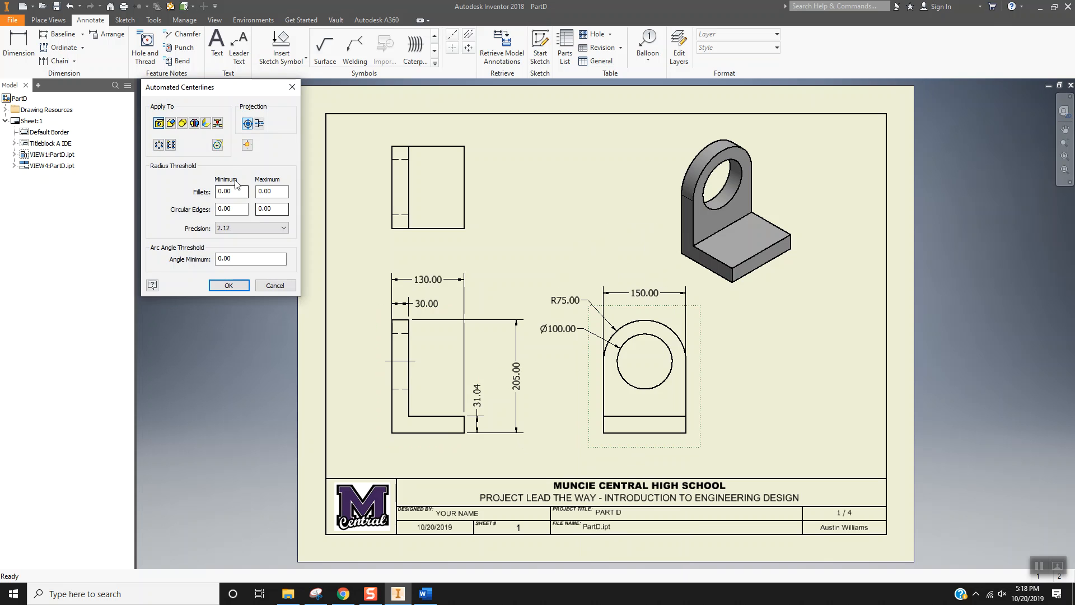
{"action": "left_click", "coordinate": [182, 123]}
{"action": "left_click", "coordinate": [194, 123]}
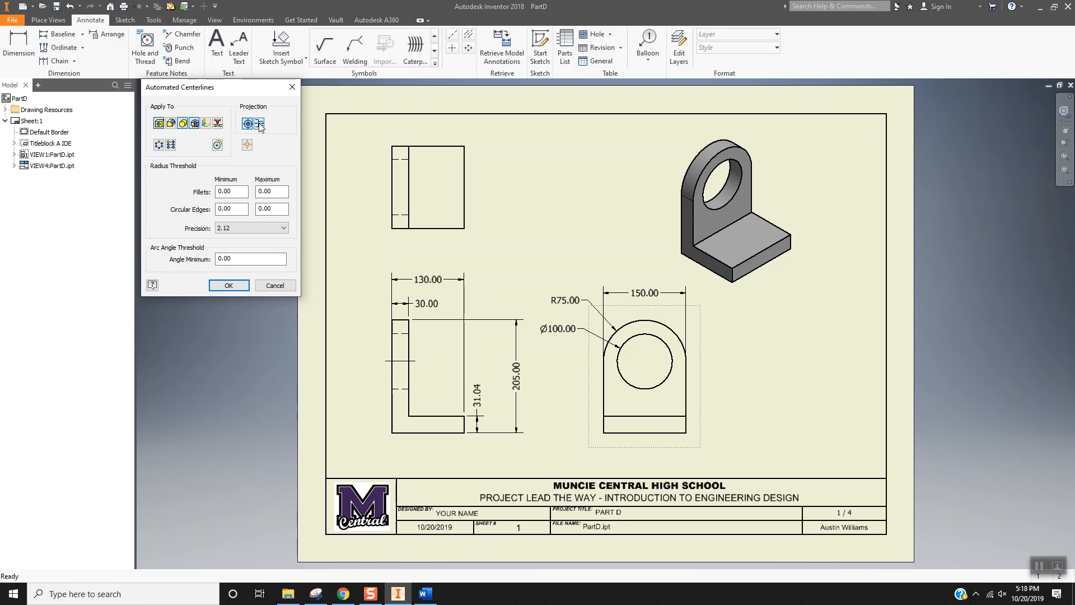
{"action": "left_click", "coordinate": [244, 286]}
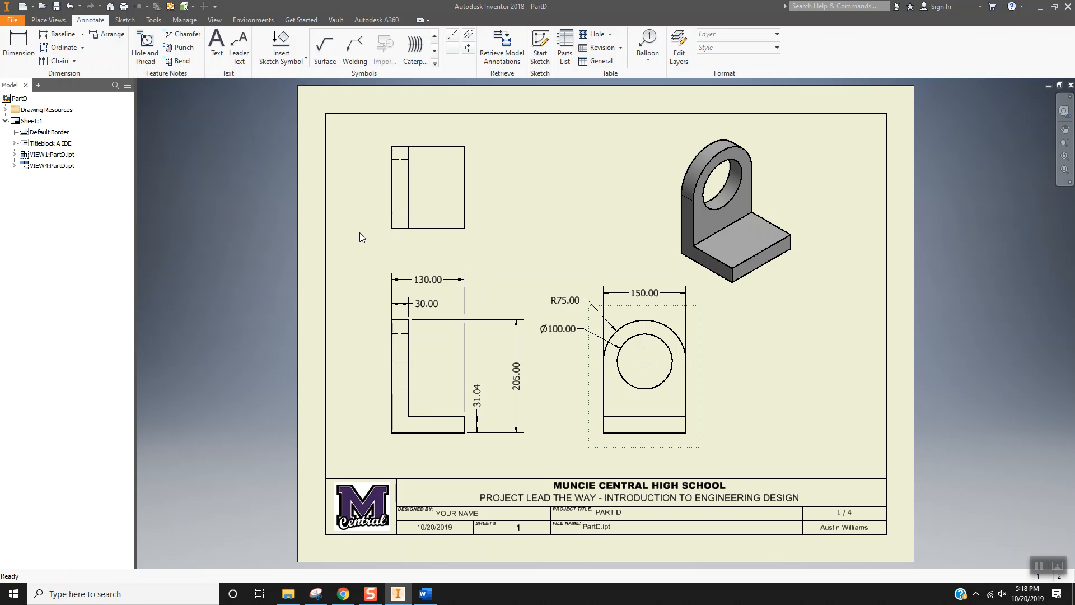
Add an automated centerline to the top view, applied to cylindrical and revolved features.
{"action": "right_click", "coordinate": [386, 157]}
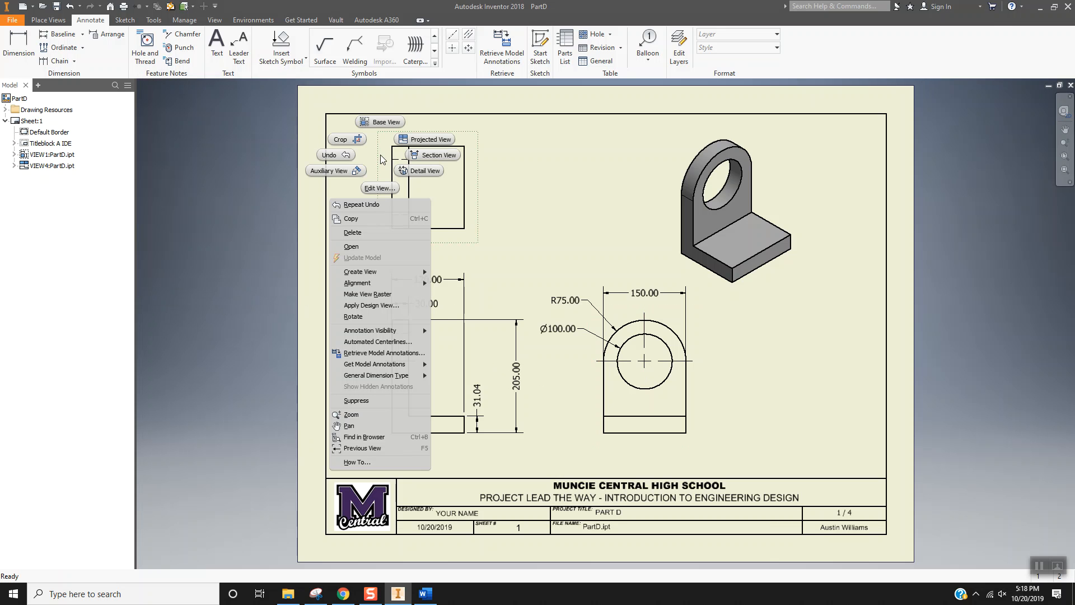
{"action": "left_click", "coordinate": [377, 341]}
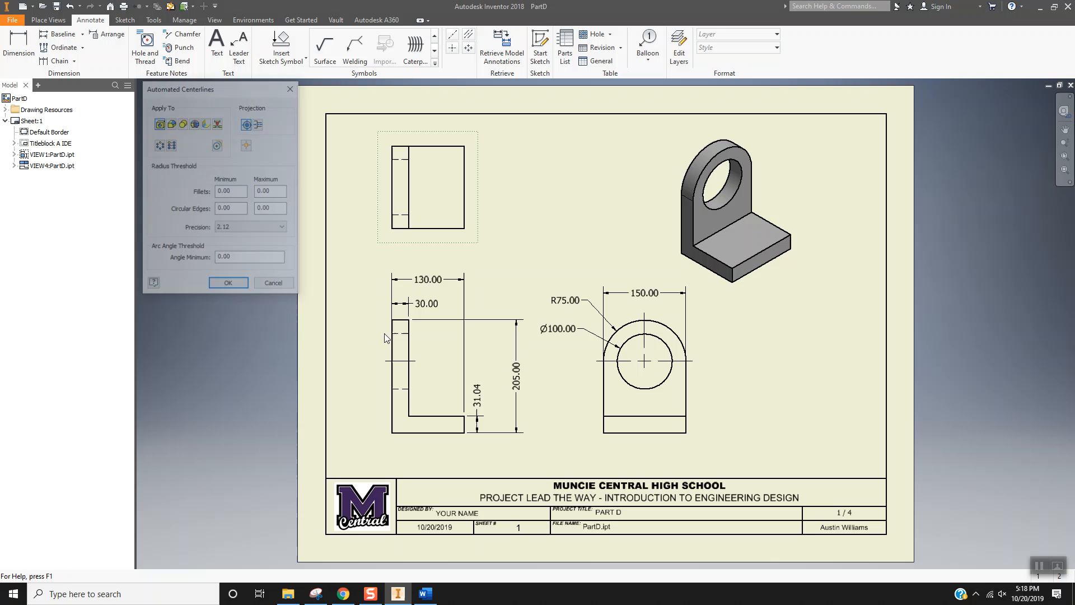
{"action": "left_click", "coordinate": [183, 124]}
{"action": "left_click", "coordinate": [193, 124]}
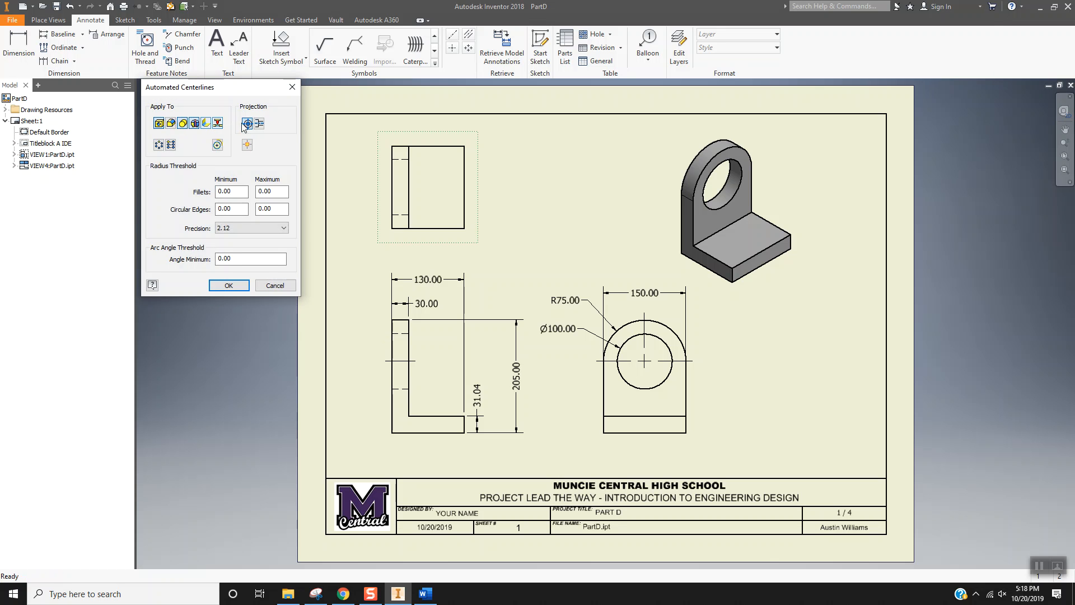
{"action": "left_click", "coordinate": [229, 286]}
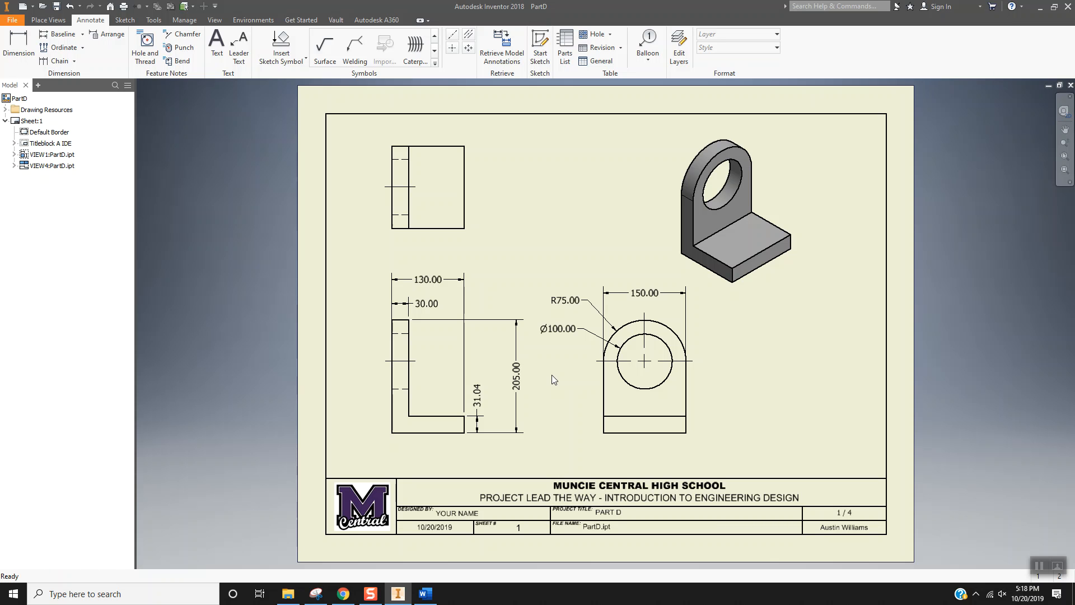
Save the drawing as PartD in the AW_Inventor folder as an Inventor drawing file (*.idw).
{"action": "key", "text": "ctrl+s"}
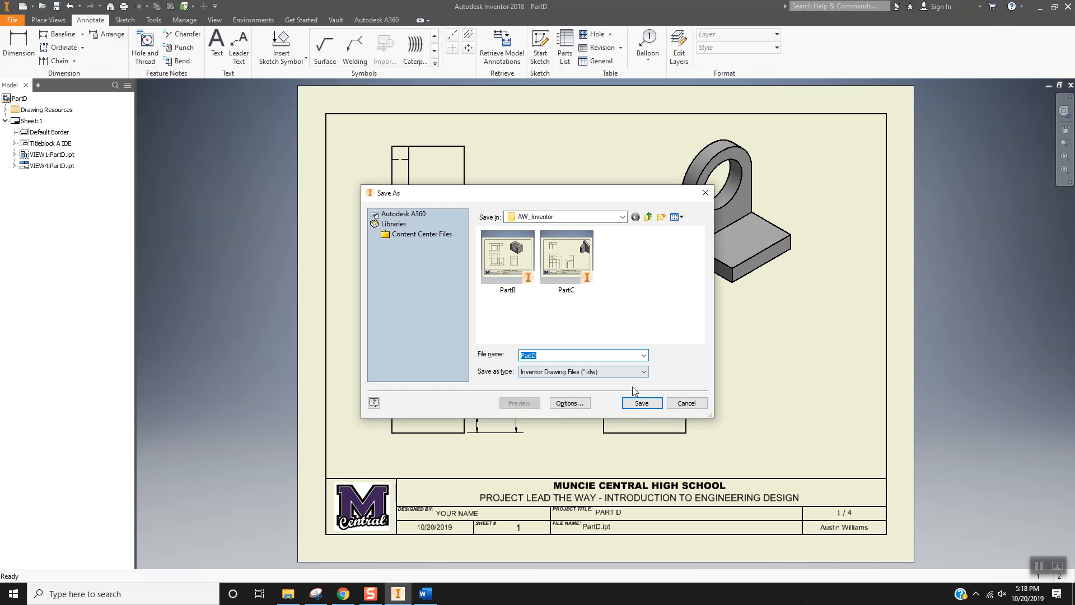
{"action": "left_click", "coordinate": [642, 403]}
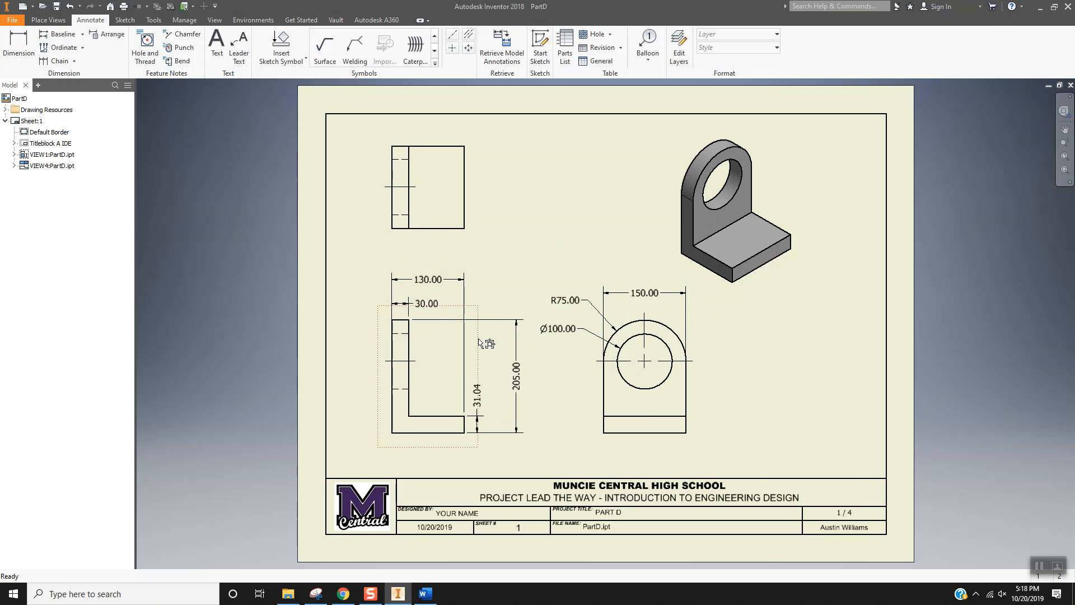
Switch to the Snipping Tool and capture a rectangular snip of the whole Part D drawing sheet.
{"action": "left_click", "coordinate": [319, 595]}
{"action": "left_click", "coordinate": [255, 66]}
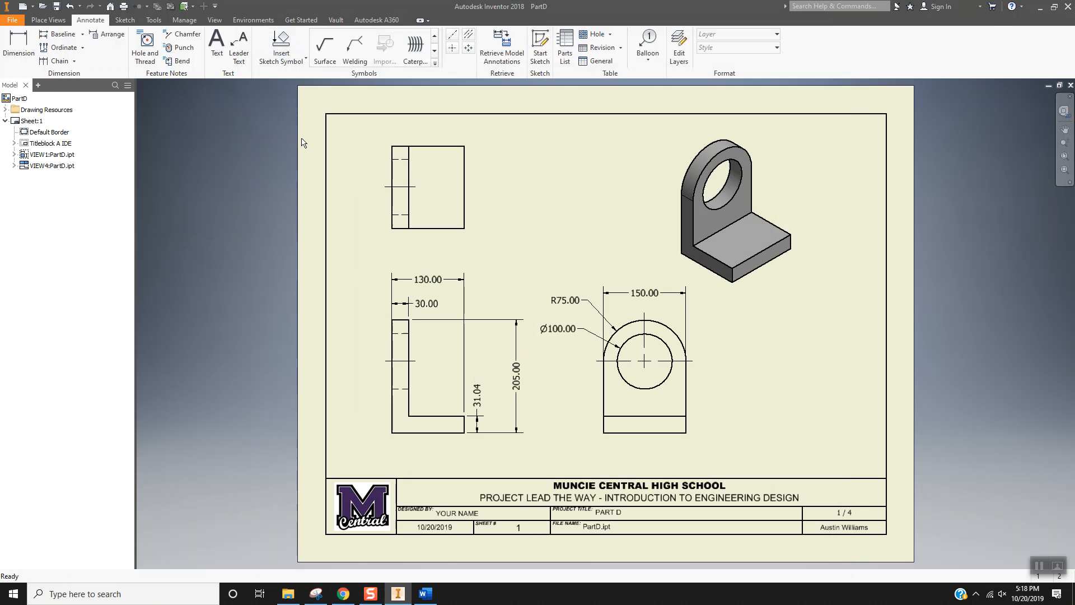
{"action": "mouse_move", "coordinate": [307, 97]}
{"action": "left_mouse_down"}
{"action": "mouse_move", "coordinate": [445, 273]}
{"action": "mouse_move", "coordinate": [904, 564]}
{"action": "left_mouse_up"}
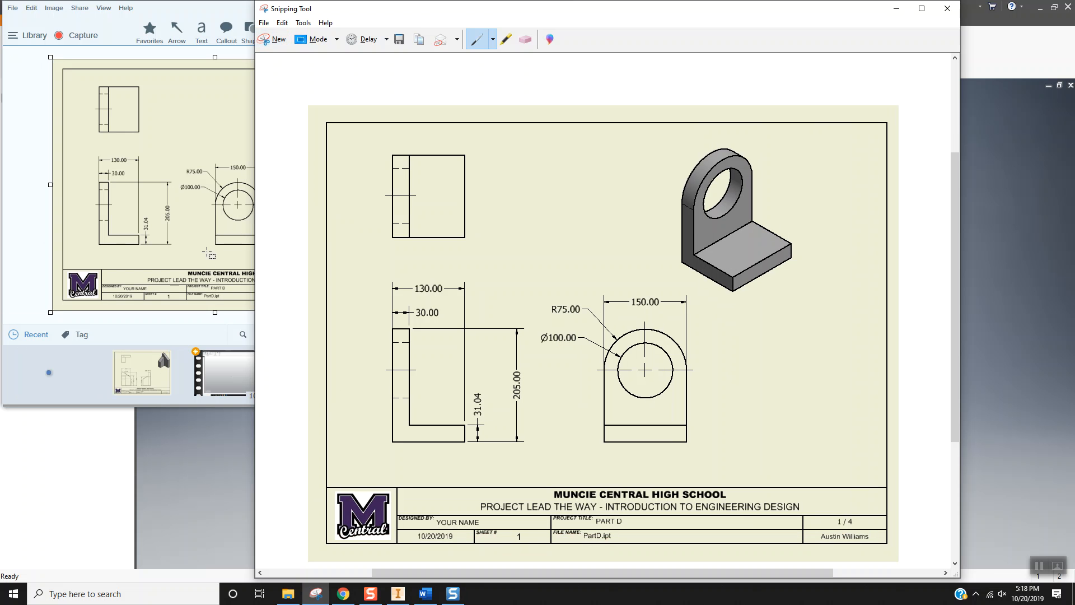
Save the snip of the drawing sheet as a PNG named PartD in the AW_Inventor folder.
{"action": "left_click", "coordinate": [252, 127]}
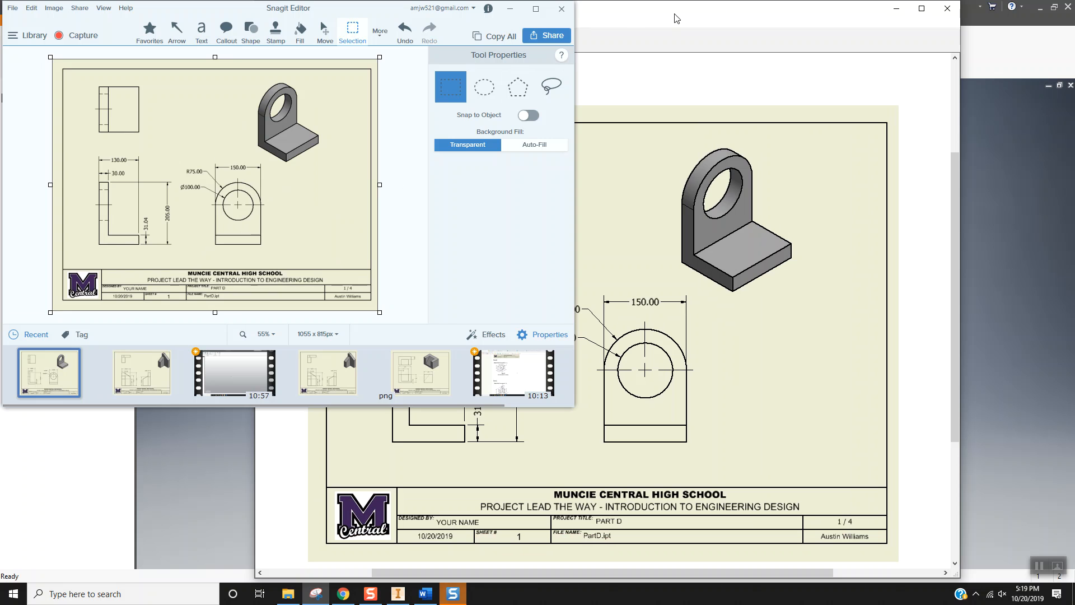
{"action": "left_click", "coordinate": [635, 22]}
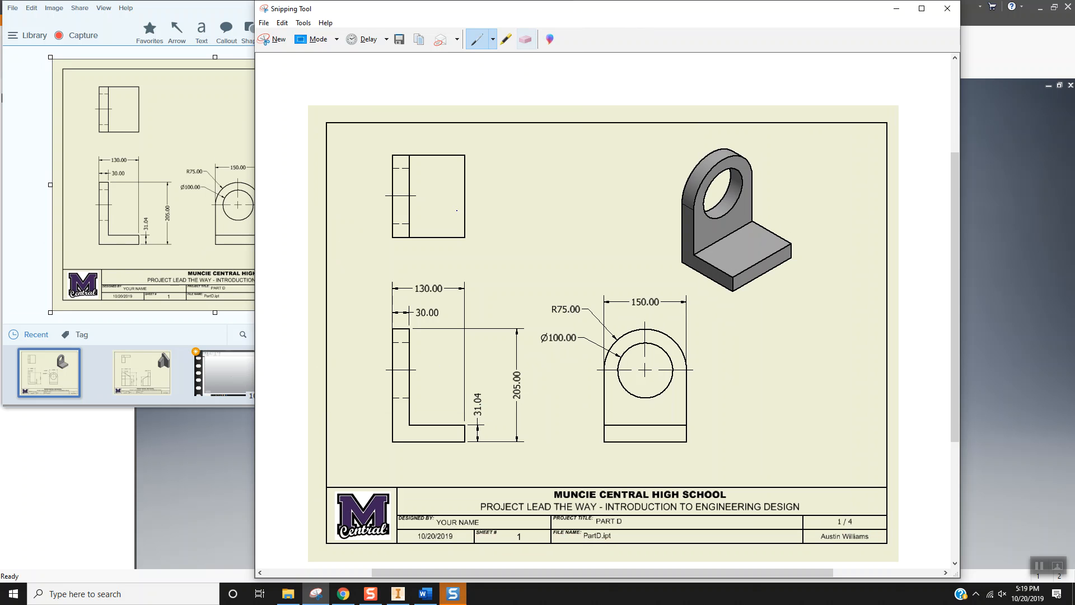
{"action": "key", "text": "ctrl+s"}
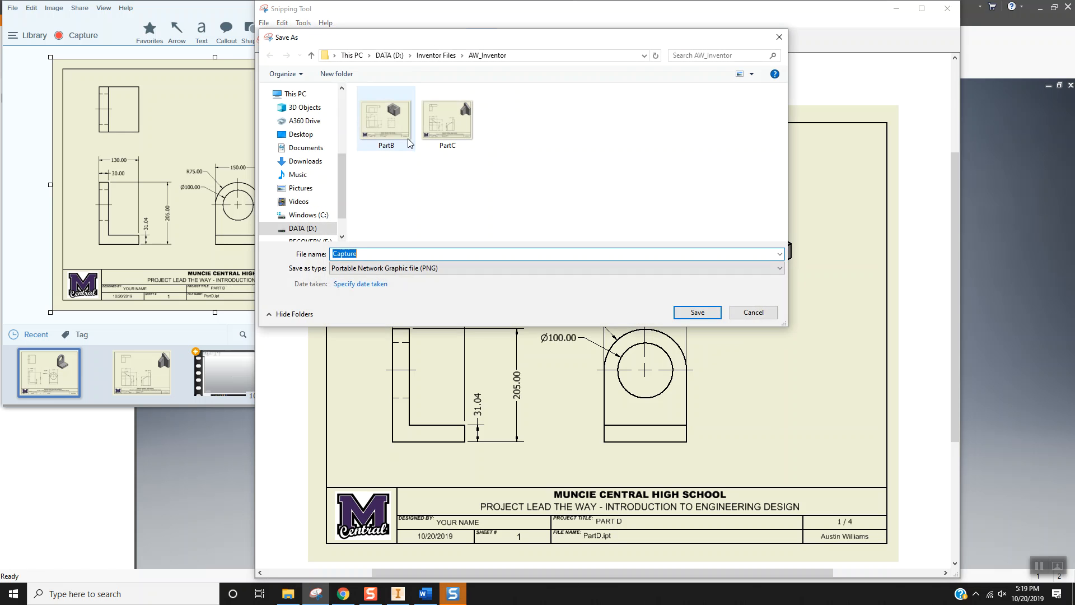
{"action": "type", "text": "Part"}
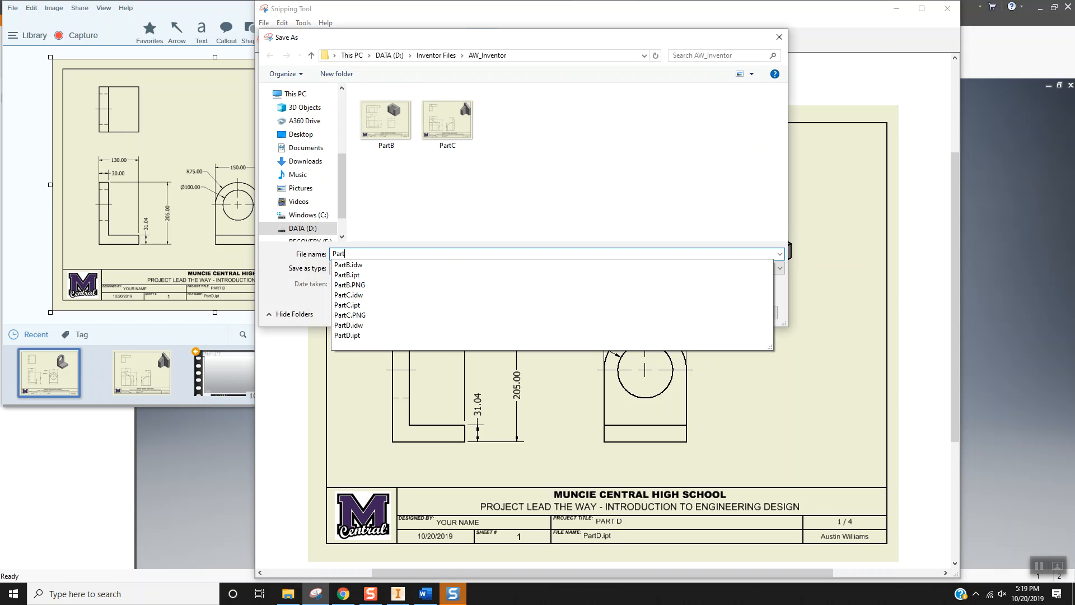
{"action": "type", "text": "D"}
{"action": "key", "text": "Return"}
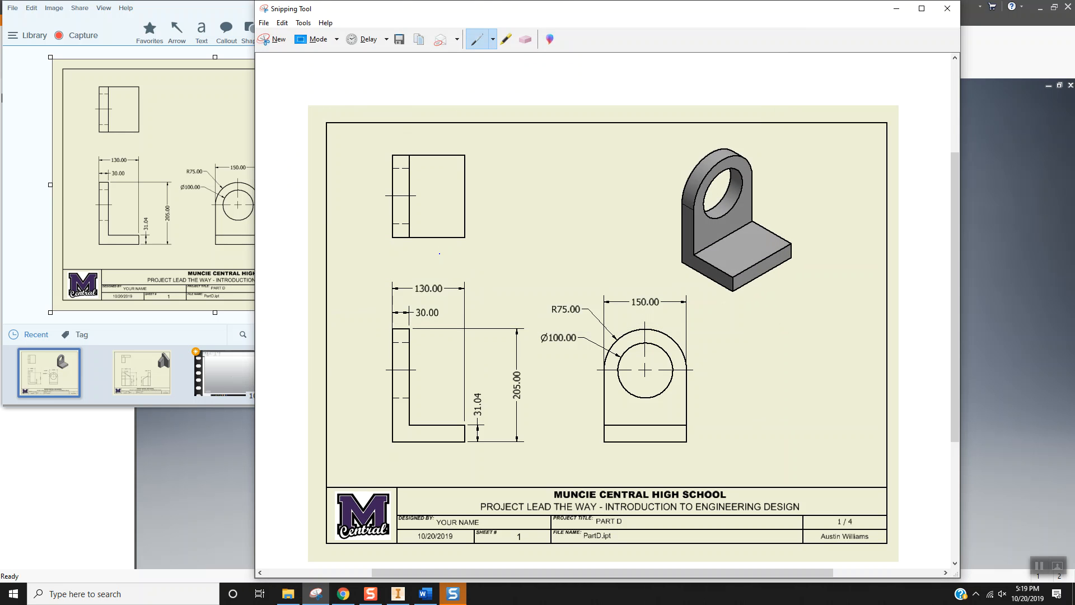